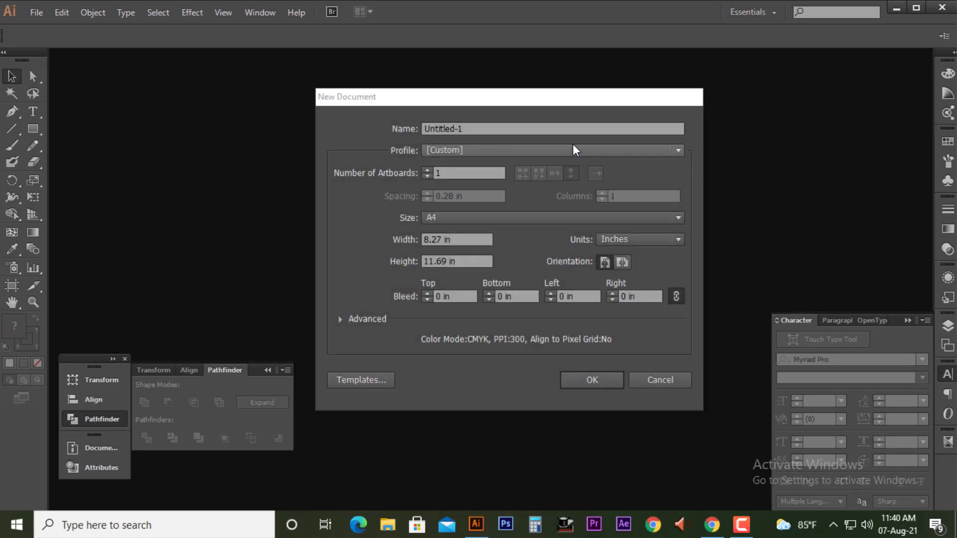
Confirm a new blank A4 portrait document with the default settings.
click(578, 378)
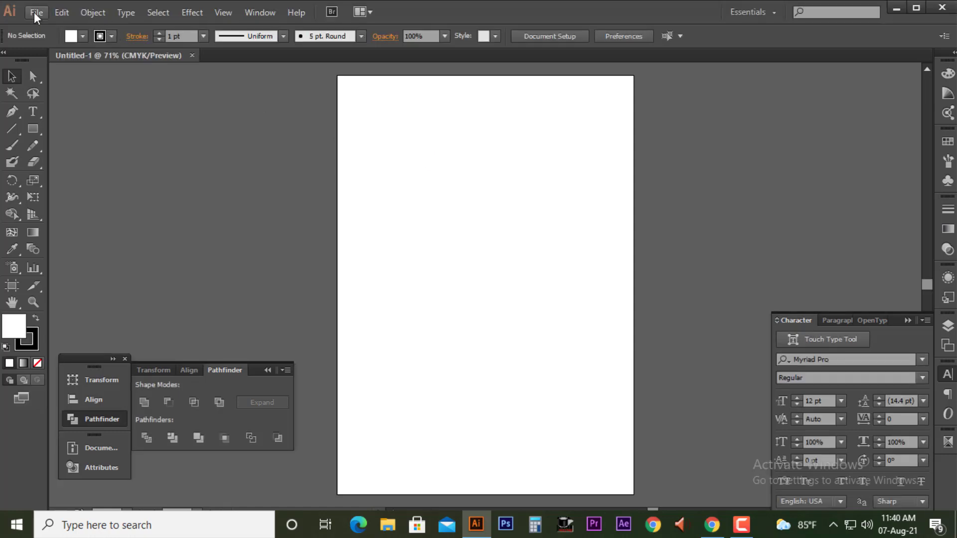
Open whatsapp_privacy_eu and WhatsApp.svg from the Desktop together.
click(35, 13)
click(79, 65)
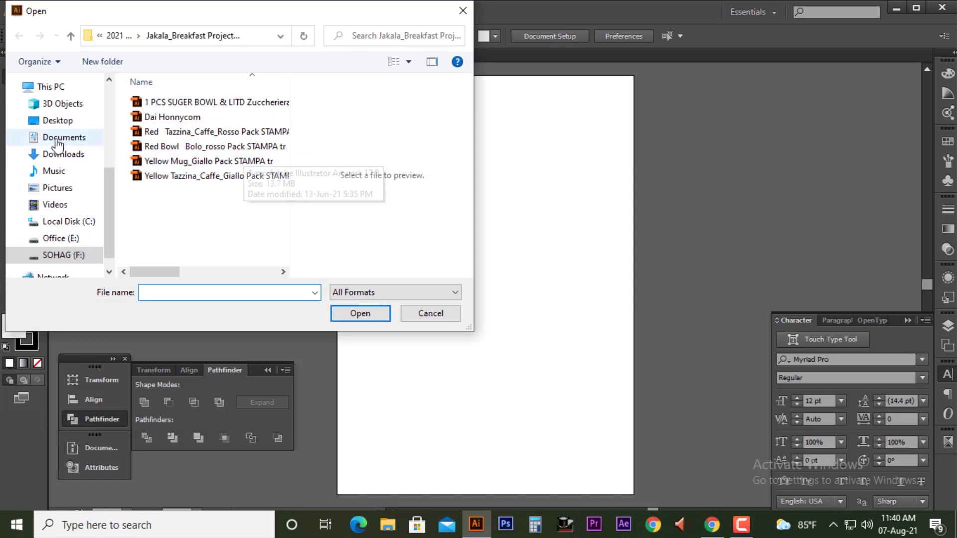
click(57, 121)
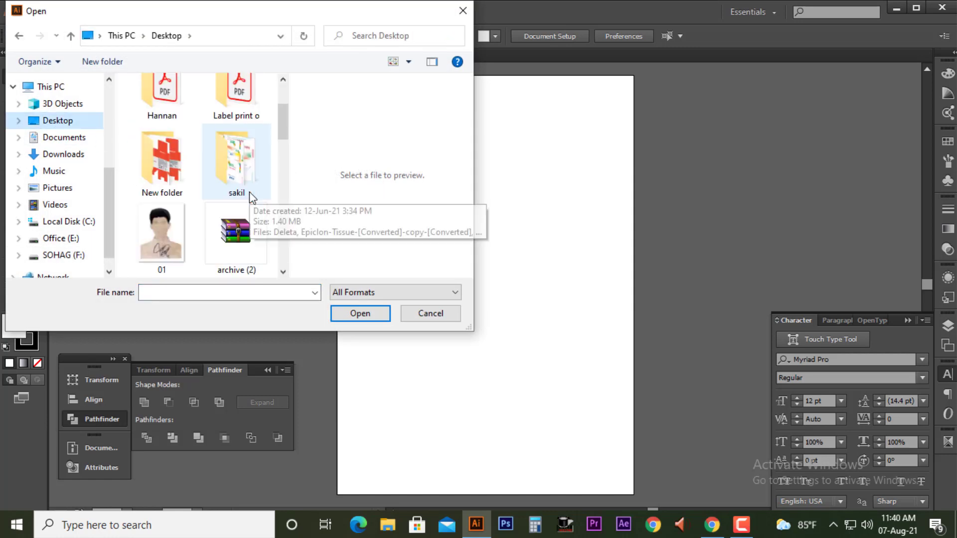
scroll(250, 193, down, 5)
scroll(249, 192, down, 3)
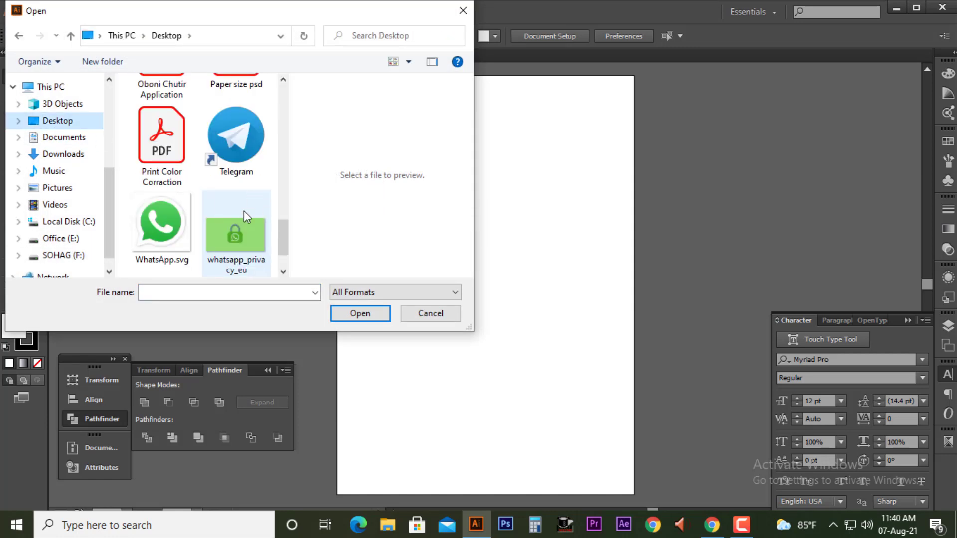
click(240, 232)
scroll(240, 219, down, 2)
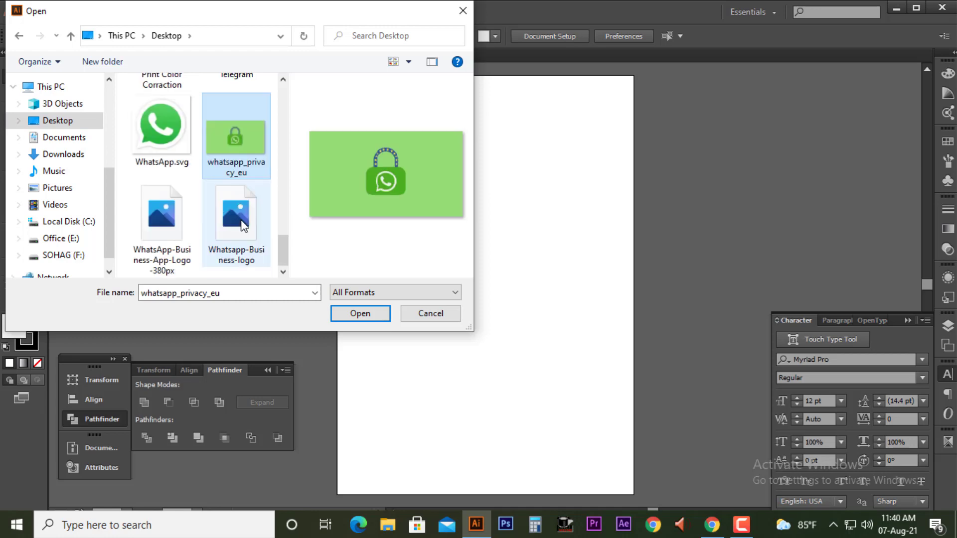
ctrl+click(166, 127)
click(343, 313)
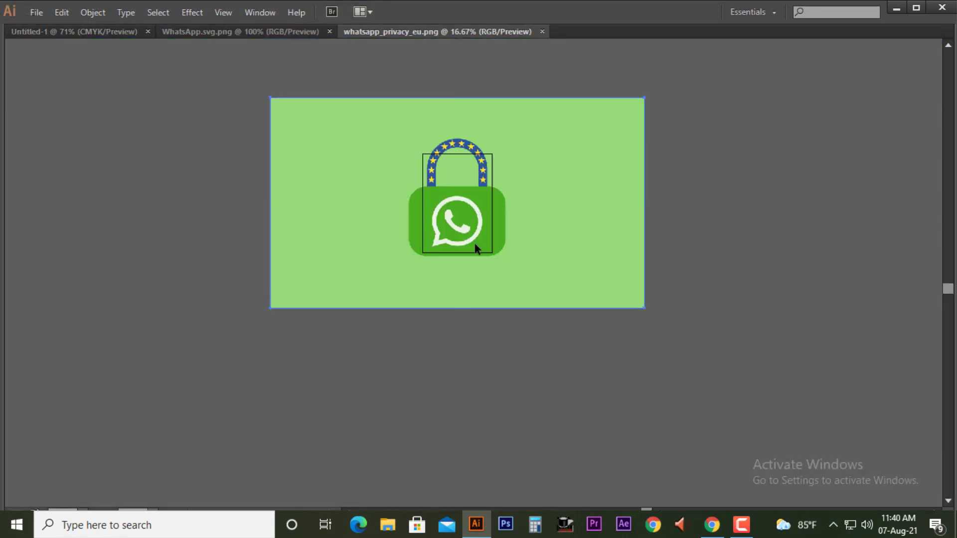
Close the padlock tab without saving and move the WhatsApp logo left.
click(547, 283)
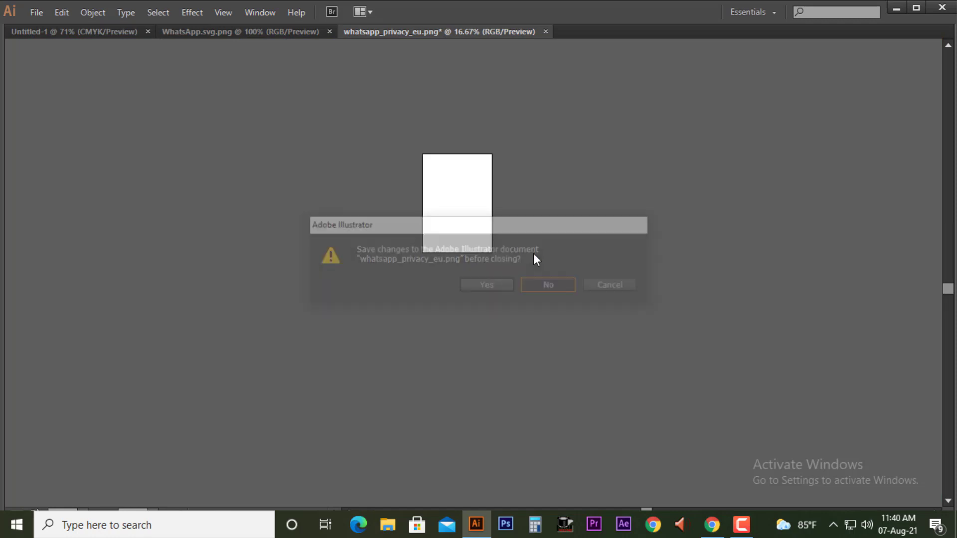
scroll(560, 252, down, 4)
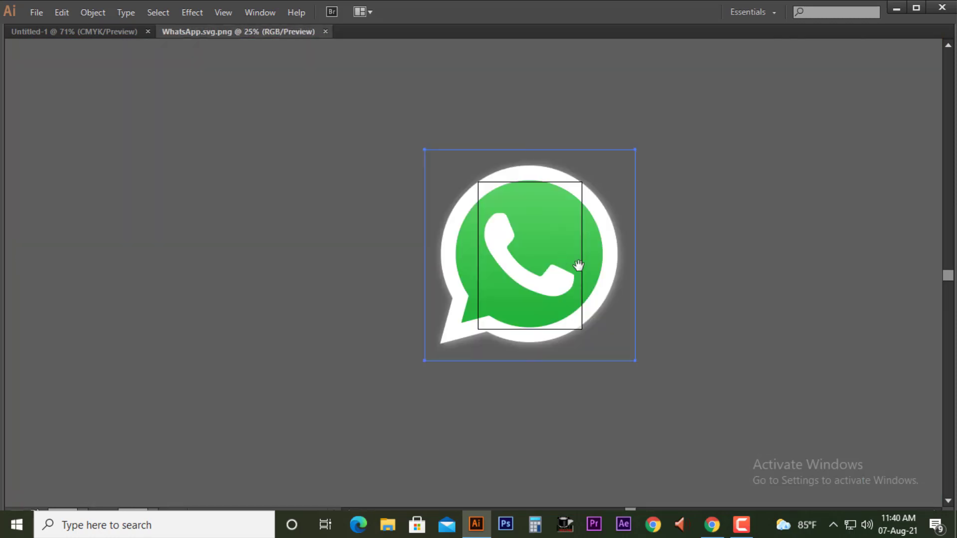
drag(449, 269, 232, 269)
click(500, 289)
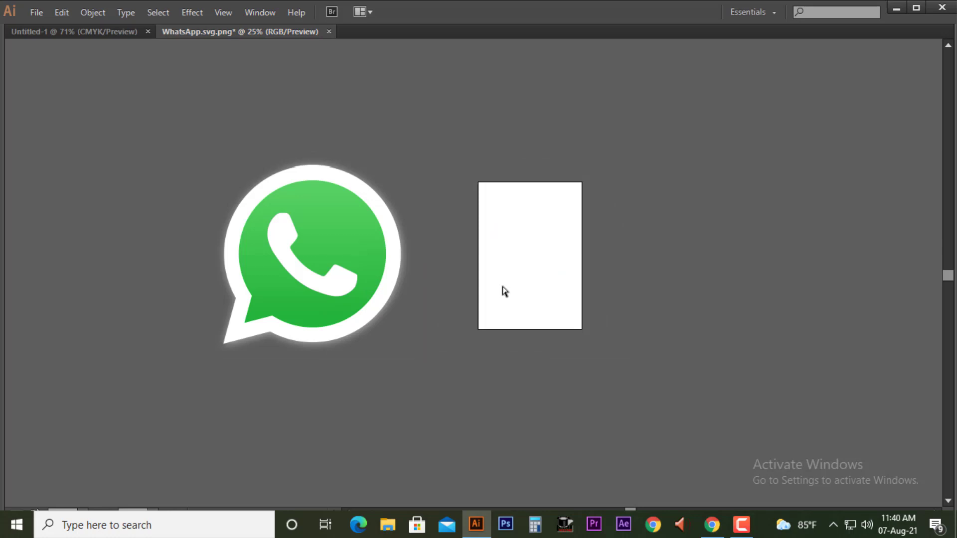
Paste the padlock image right of the logo, shrink it, and fit both in view.
key(ctrl+v)
drag(492, 276, 635, 259)
scroll(635, 259, down, 2)
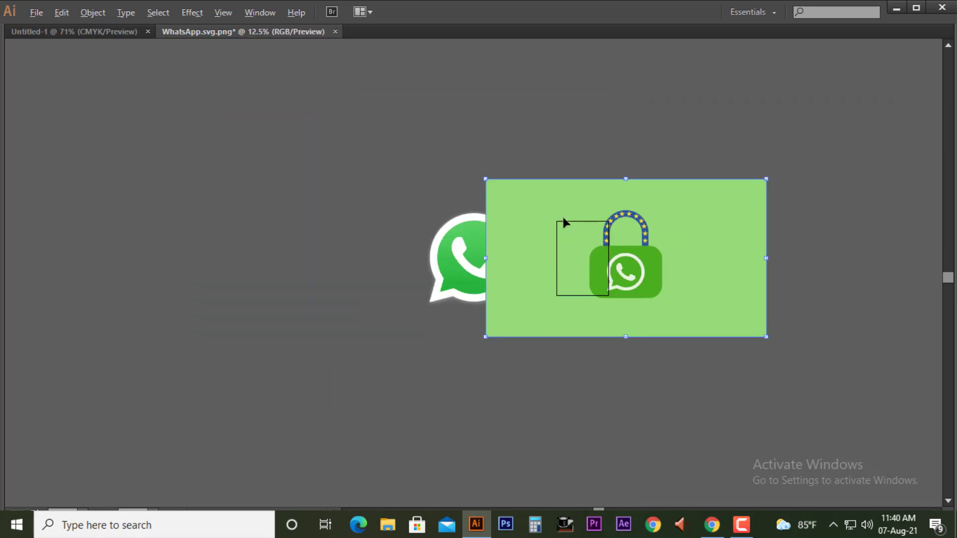
drag(483, 181, 532, 206)
scroll(527, 277, up, 3)
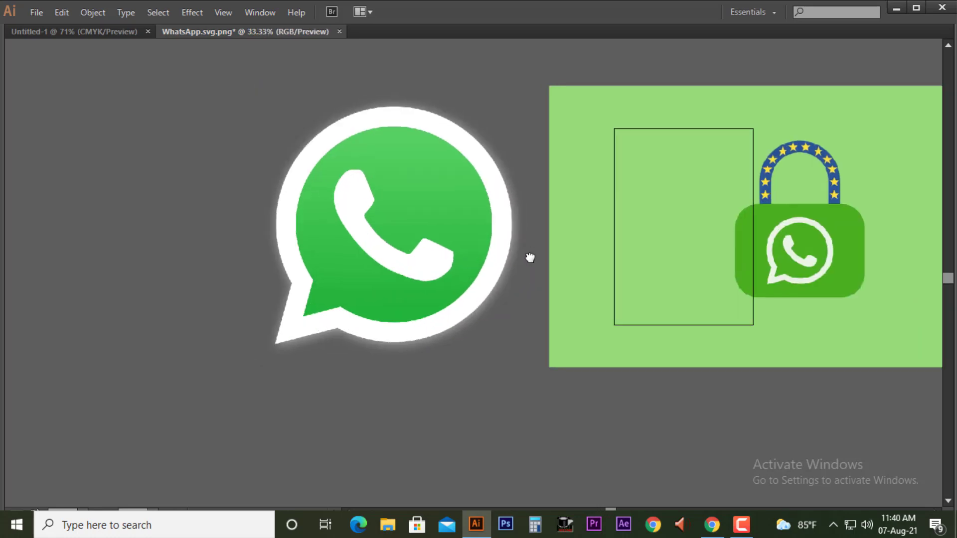
key(Tab)
scroll(456, 234, down, 1)
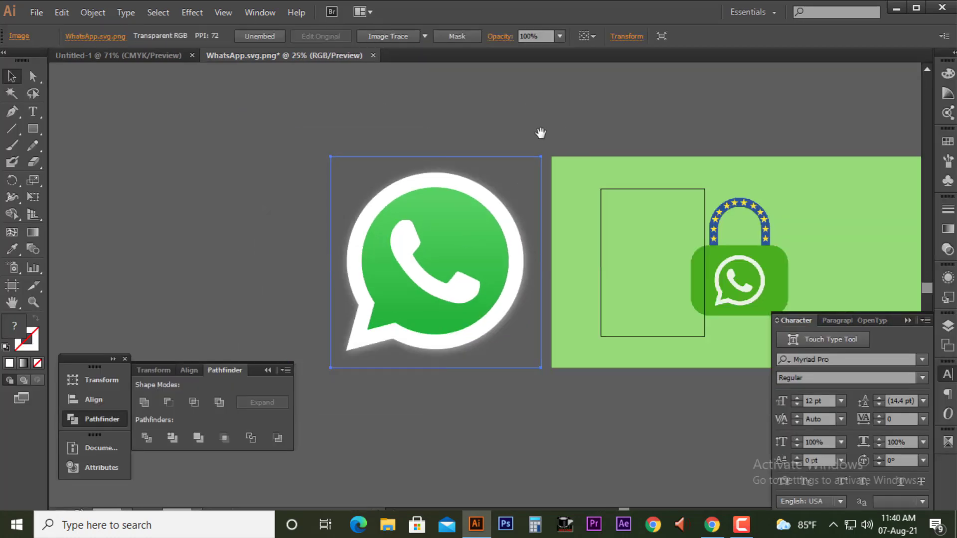
drag(578, 111, 486, 122)
Add a large 'Note:' text label above the logo and fix its spelling.
click(33, 111)
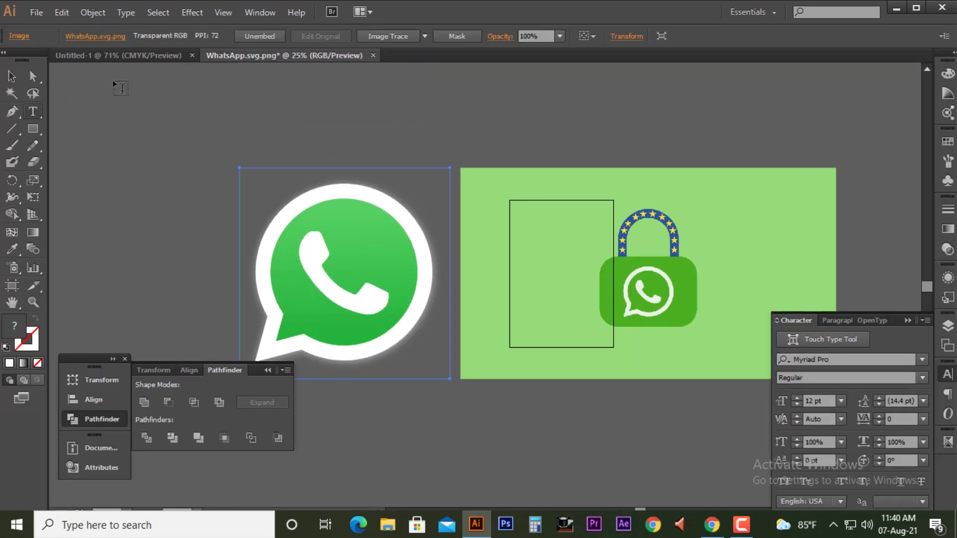
click(184, 126)
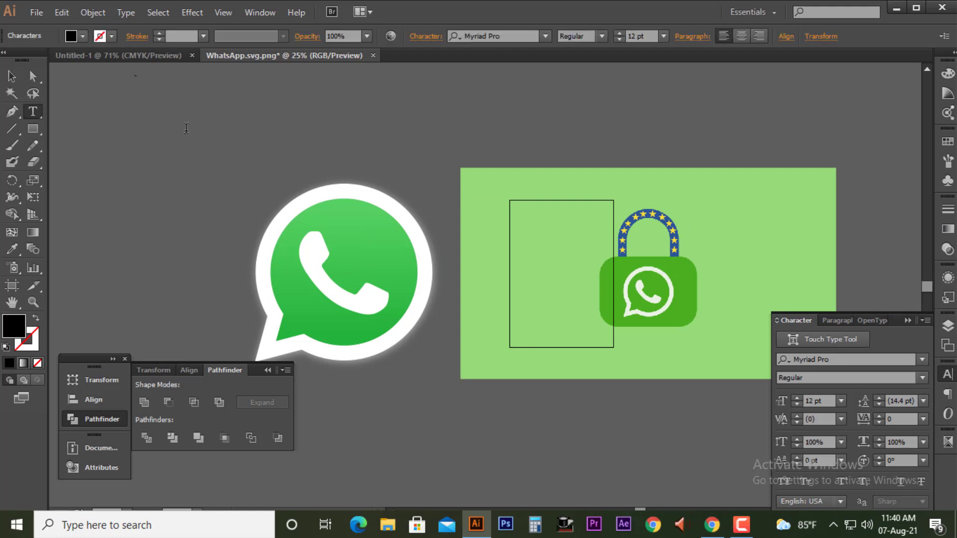
click(12, 76)
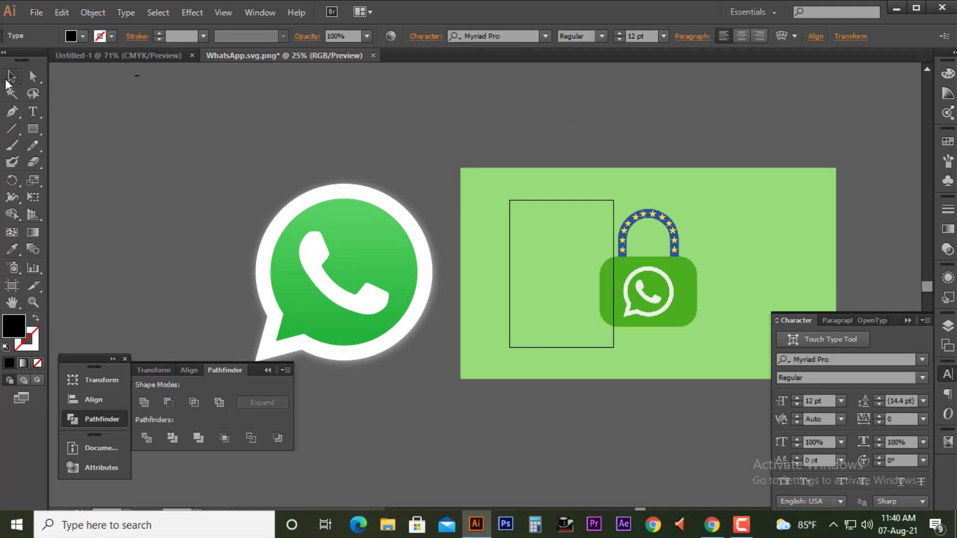
mouse_move(142, 76)
mouse_down()
mouse_move(232, 77)
mouse_move(206, 112)
mouse_move(177, 112)
mouse_move(177, 128)
mouse_up()
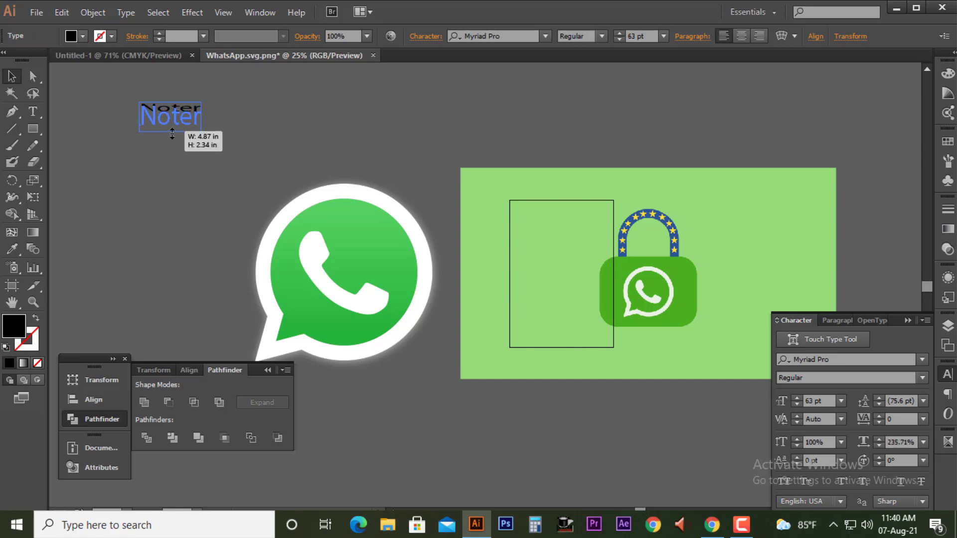
key(t)
click(203, 118)
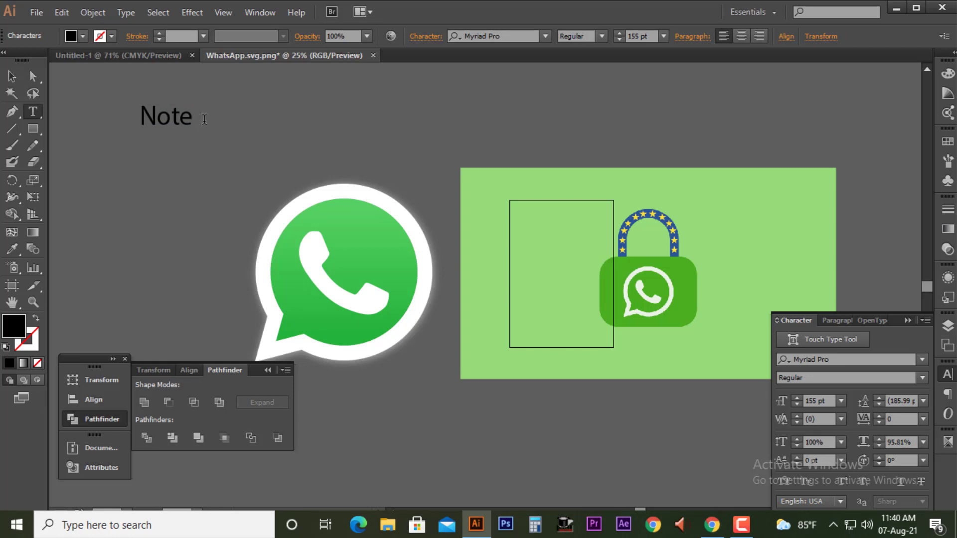
text(:)
click(11, 75)
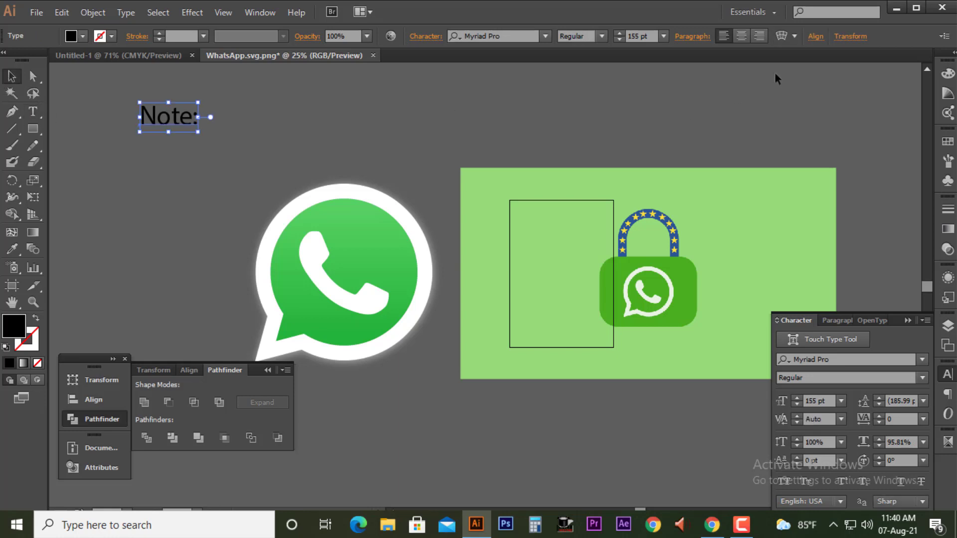
Make the Note: label's fill magenta in the Color panel.
click(949, 71)
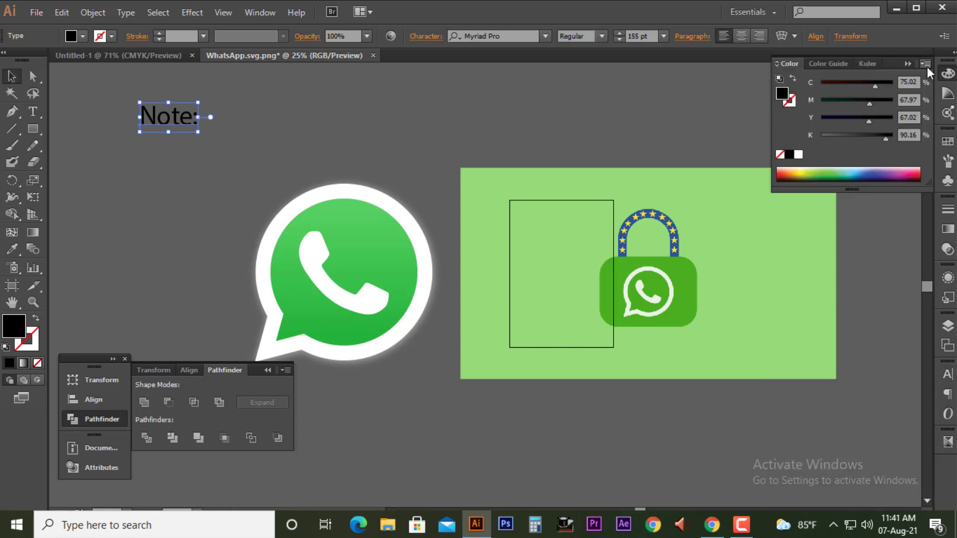
click(798, 154)
drag(823, 101, 895, 101)
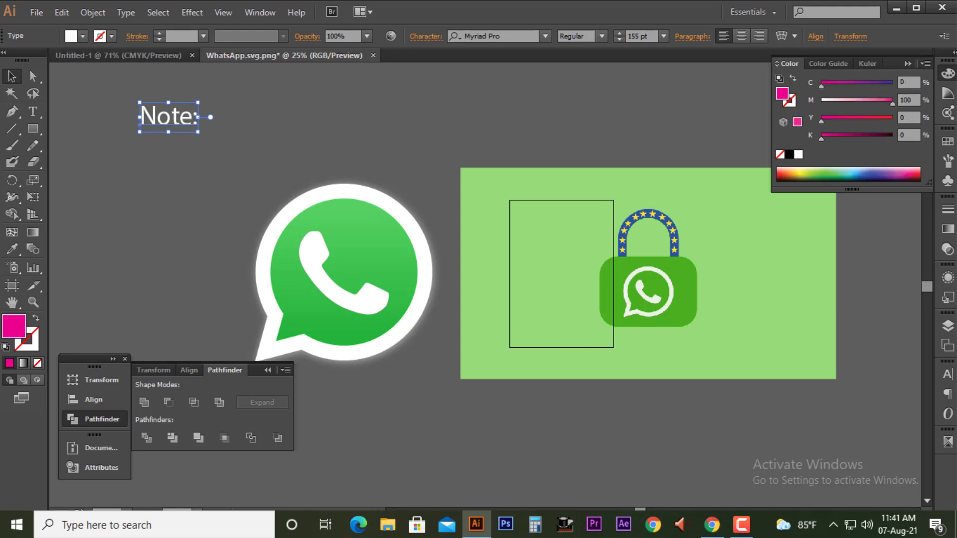
click(369, 135)
Shift the Note: label left and Alt-drag a copy just below it.
drag(243, 177, 471, 167)
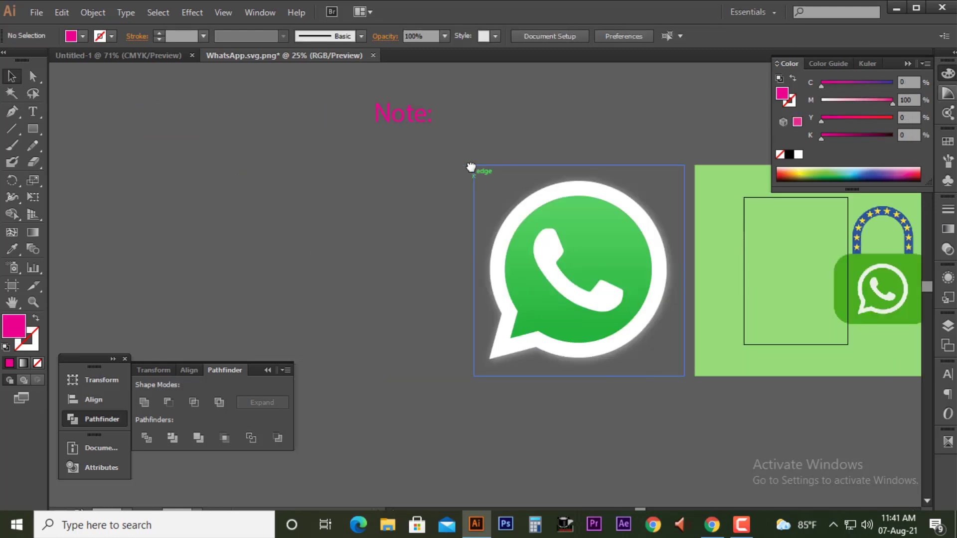
mouse_move(415, 113)
mouse_down()
mouse_move(279, 130)
mouse_move(240, 148)
mouse_up()
click(252, 160)
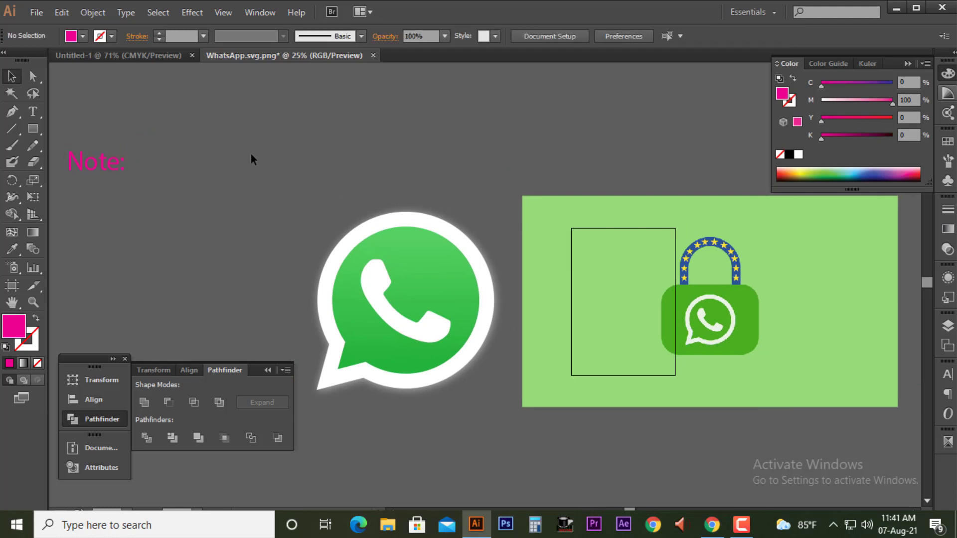
mouse_move(116, 157)
mouse_down()
mouse_move(197, 112)
mouse_move(208, 150)
mouse_up()
click(242, 142)
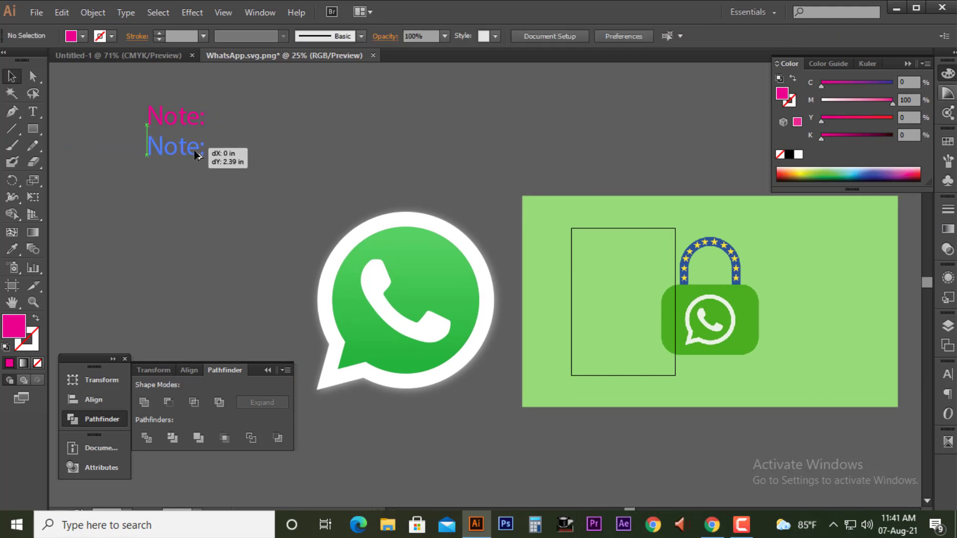
Begin a Pen path around the handset's top and upper-left edge.
click(12, 110)
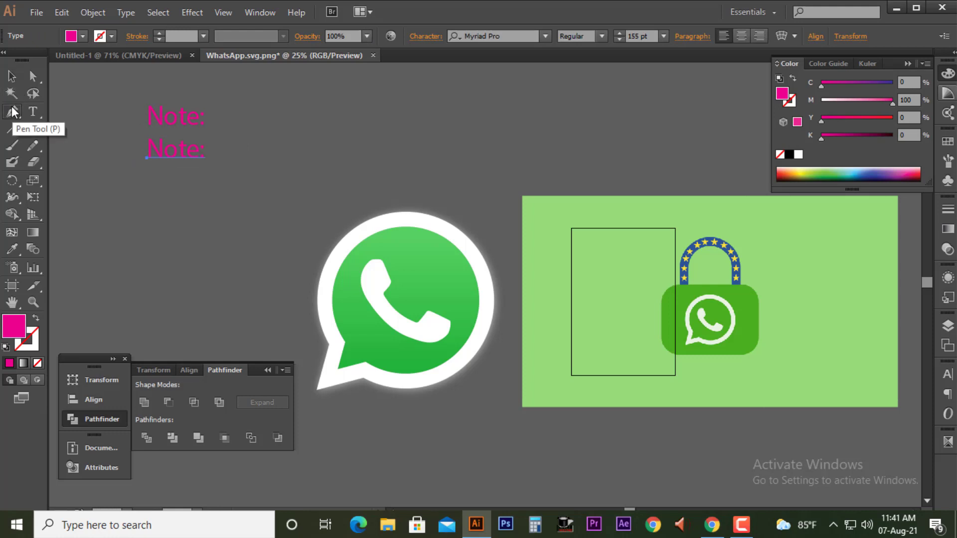
scroll(394, 297, up, 4)
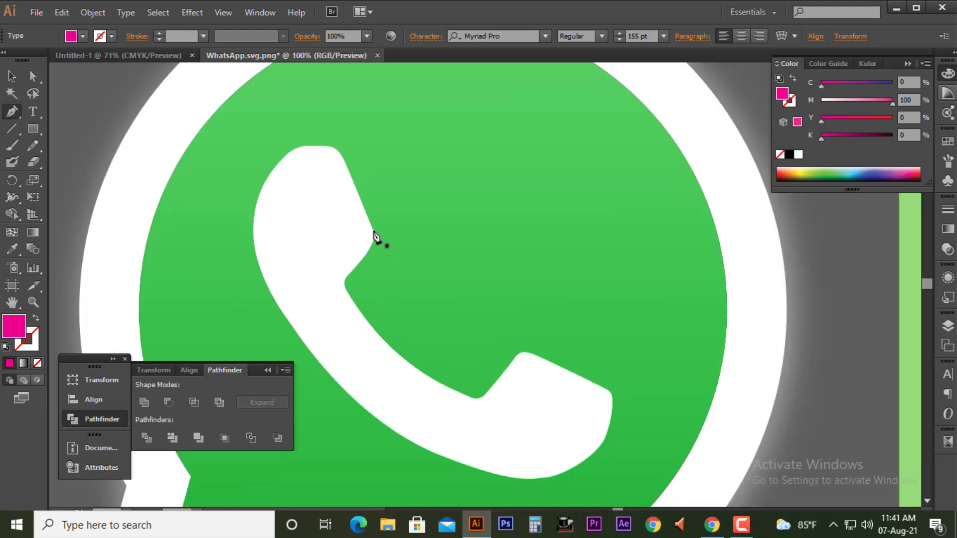
click(374, 235)
scroll(363, 203, up, 4)
click(321, 129)
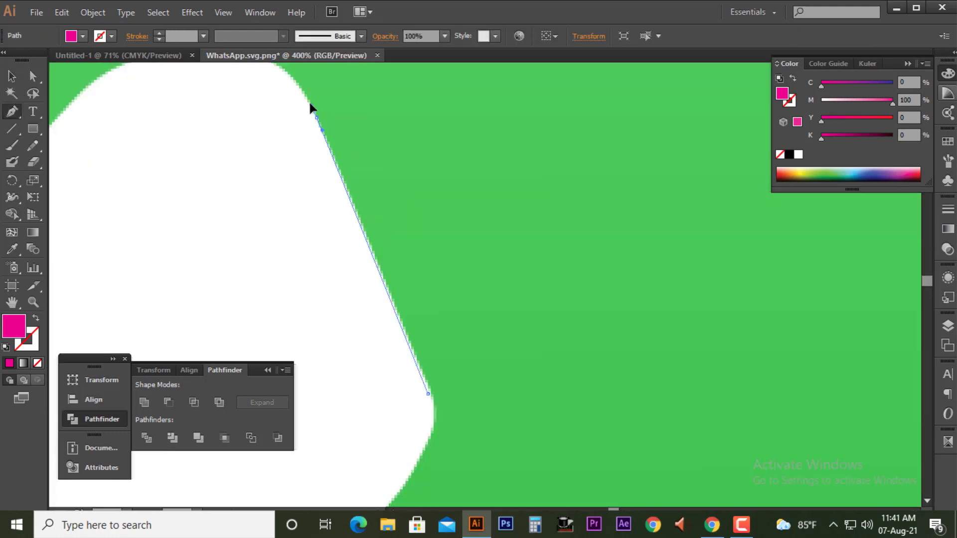
click(310, 107)
drag(280, 145, 468, 250)
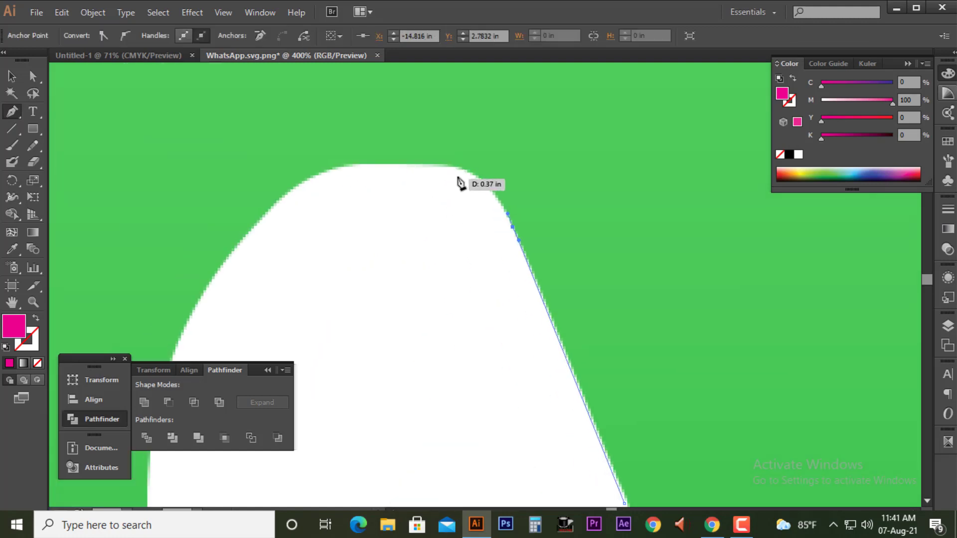
drag(456, 168, 427, 166)
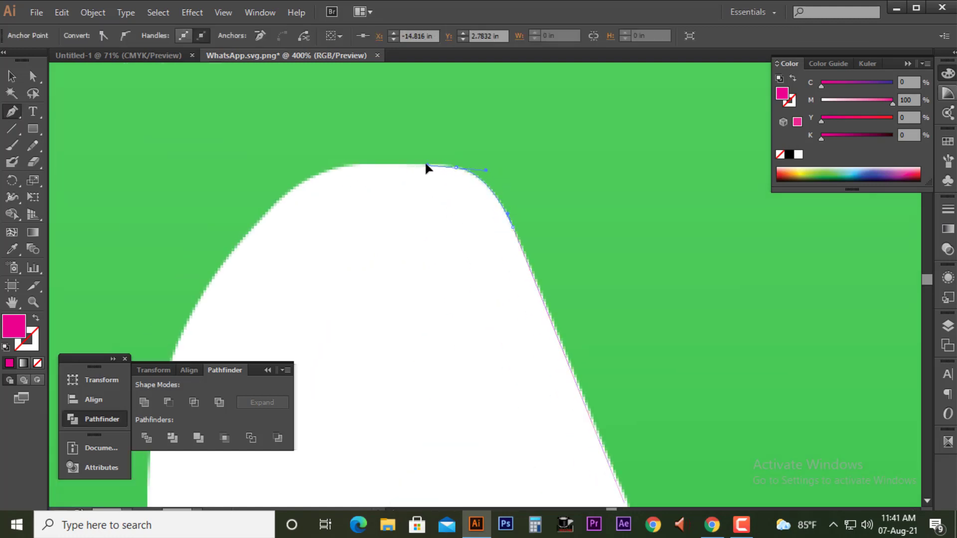
click(349, 168)
scroll(362, 171, down, 3)
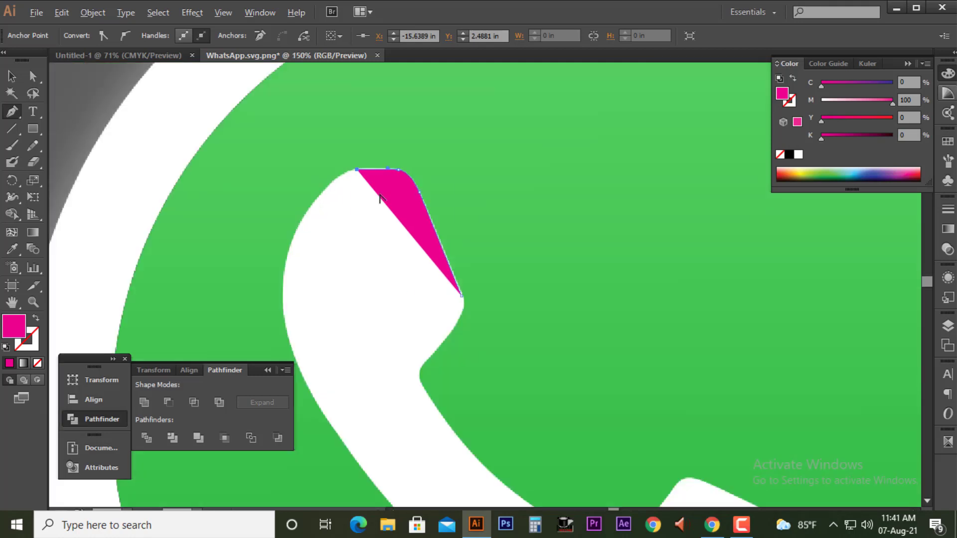
scroll(359, 192, down, 1)
scroll(342, 186, down, 1)
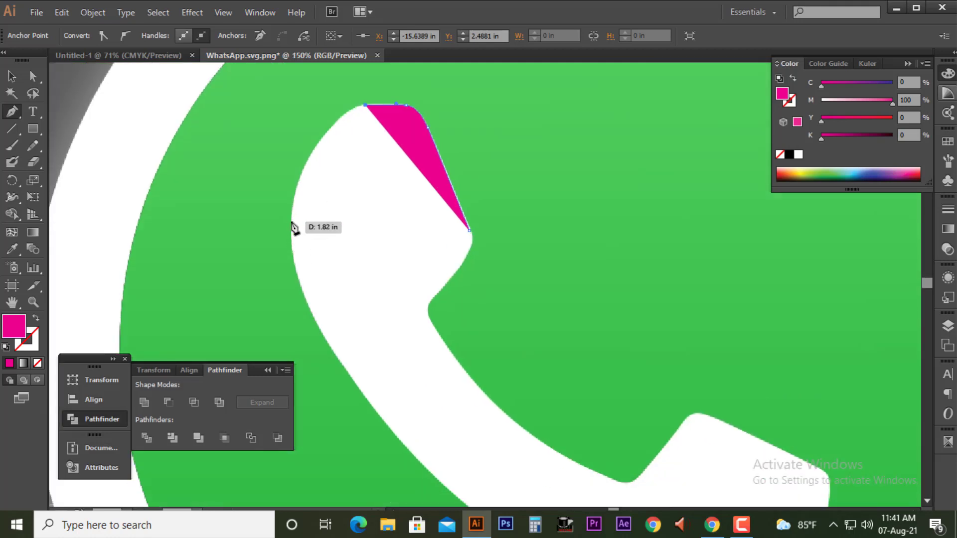
drag(292, 221, 279, 319)
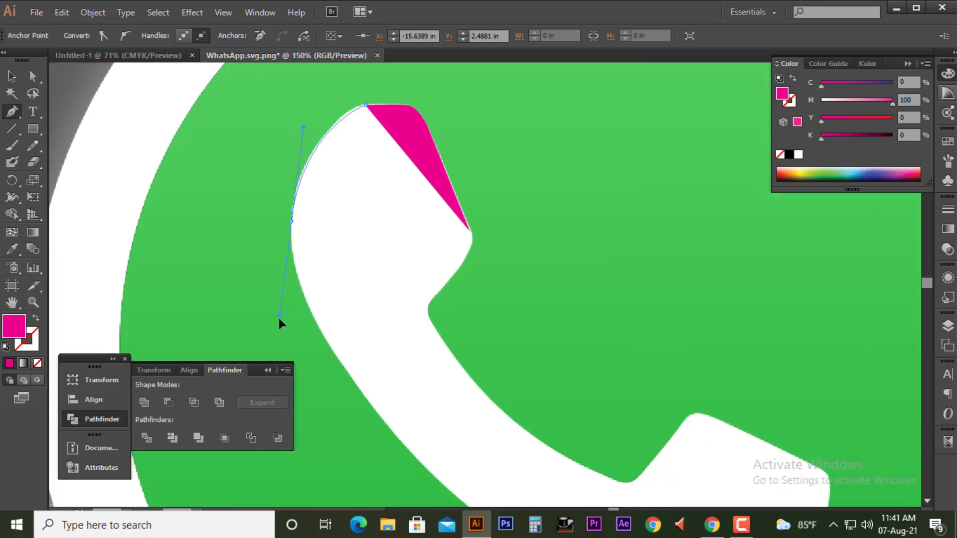
drag(279, 319, 292, 243)
Make the path unfilled and trace down the handset's left, bottom and right end.
key(shift+x)
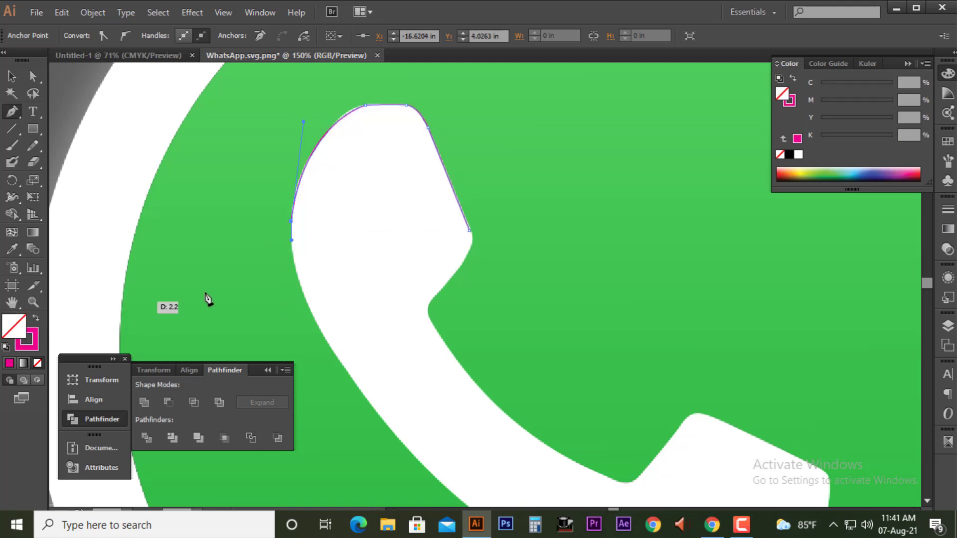
scroll(208, 299, down, 3)
scroll(265, 229, right, 2)
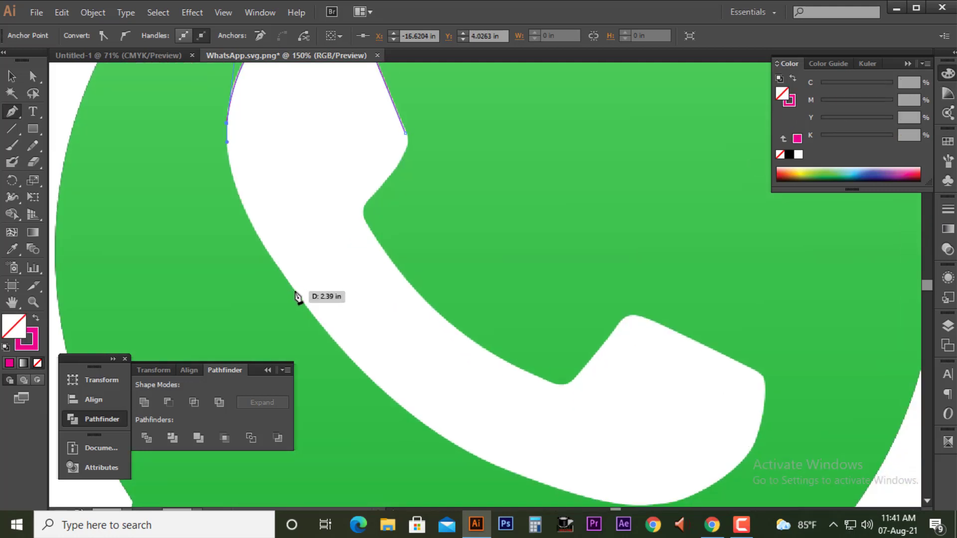
mouse_move(295, 293)
mouse_down()
mouse_move(367, 383)
mouse_move(351, 362)
mouse_up()
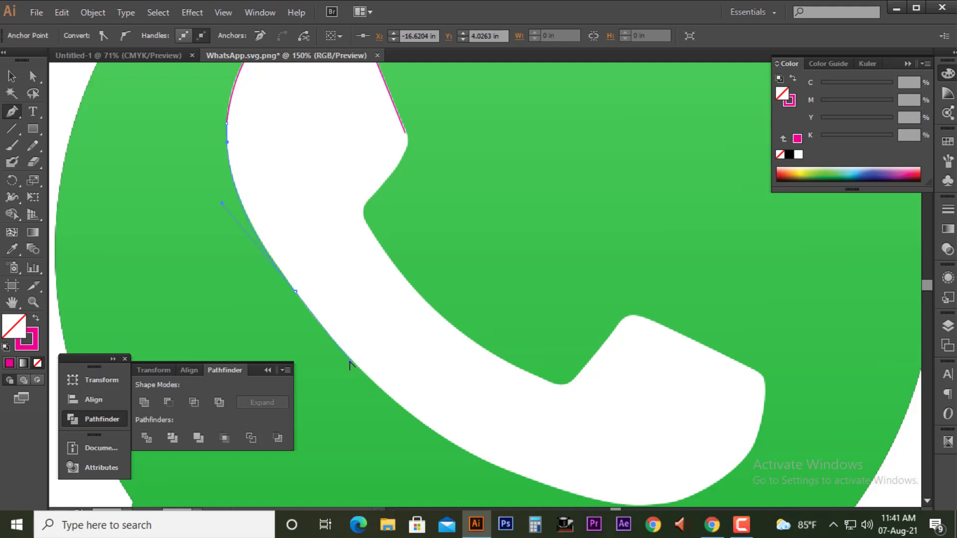
scroll(379, 352, down, 2)
scroll(348, 334, right, 3)
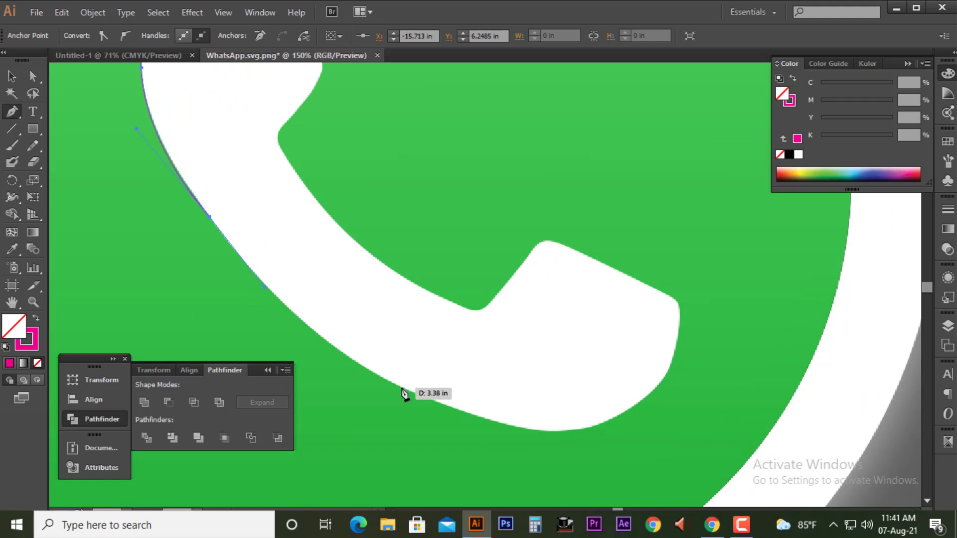
mouse_move(414, 391)
mouse_down()
mouse_move(501, 425)
mouse_move(474, 414)
mouse_up()
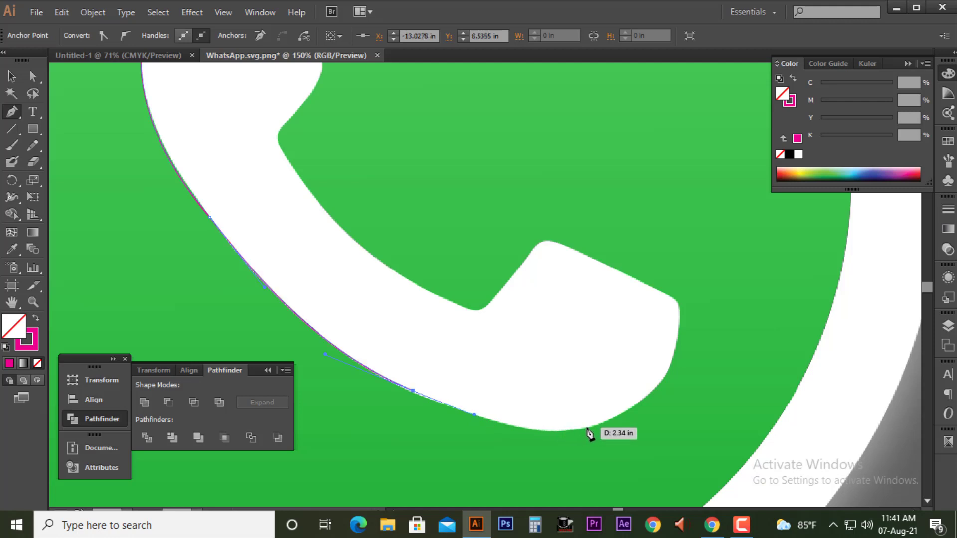
mouse_move(587, 428)
mouse_down()
mouse_move(650, 414)
mouse_move(615, 416)
mouse_up()
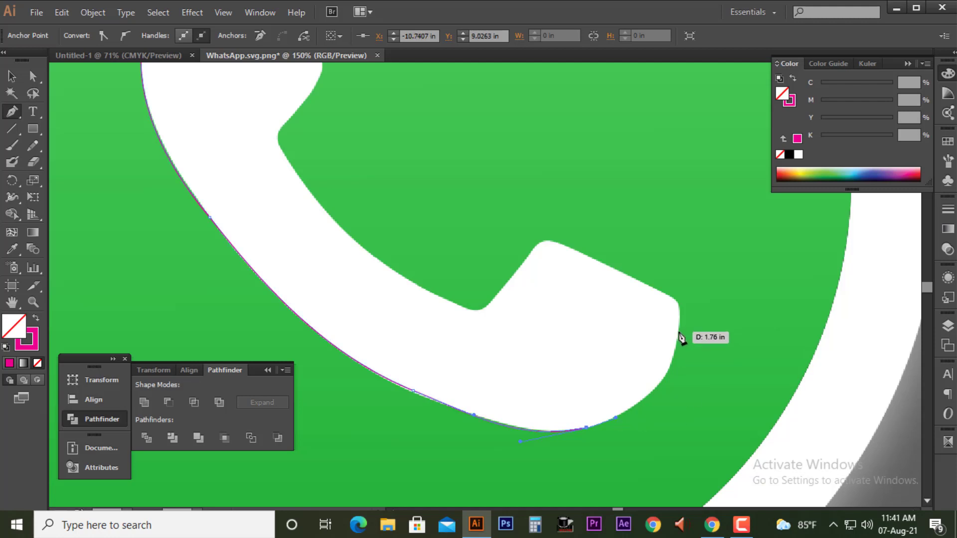
drag(679, 332, 689, 260)
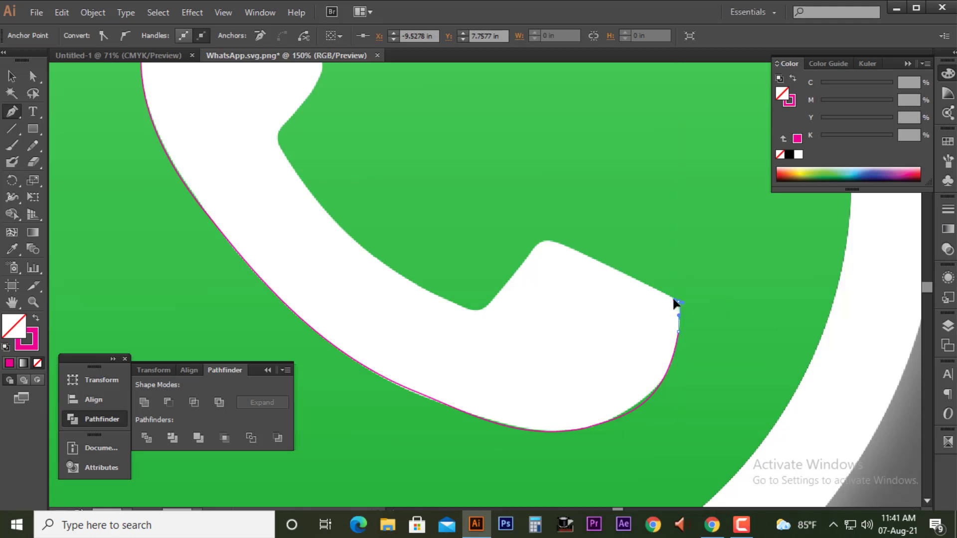
drag(679, 302, 675, 301)
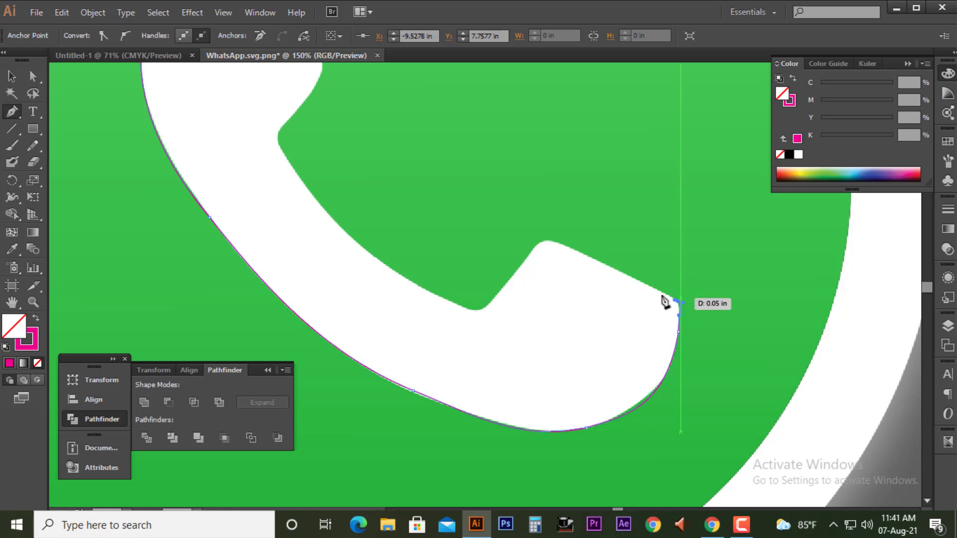
Trace around the handset's notch and up its inner edge, redoing one misplaced point.
click(556, 243)
drag(529, 254, 514, 274)
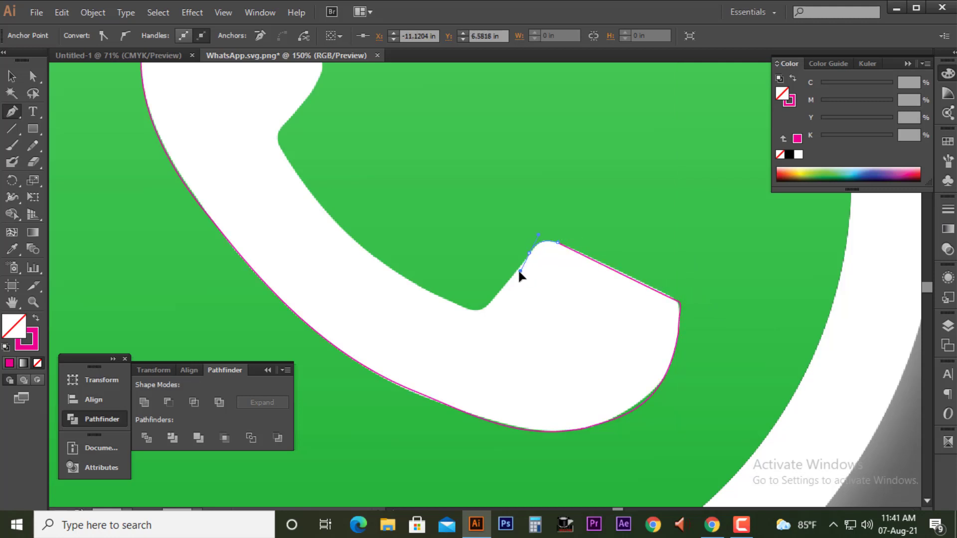
click(516, 273)
click(479, 310)
drag(468, 310, 468, 310)
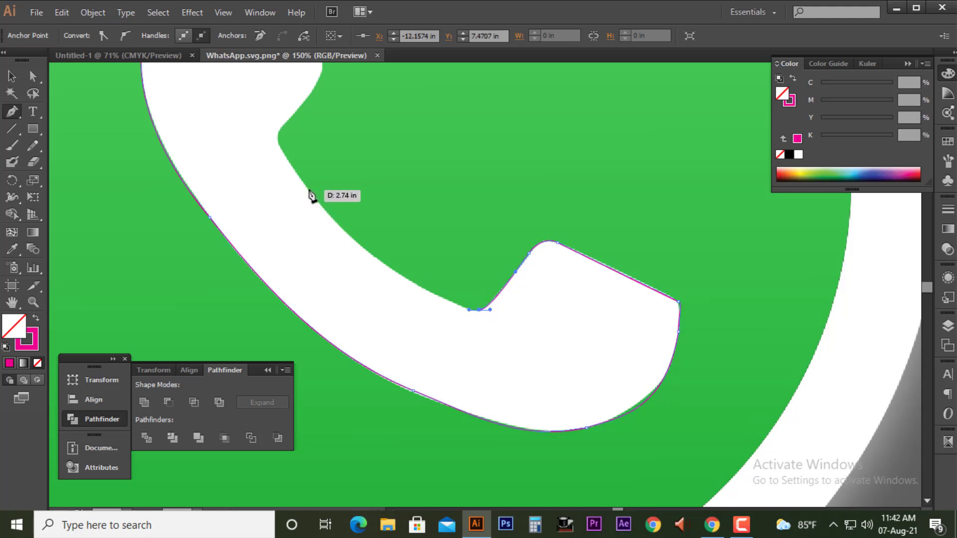
mouse_move(308, 186)
mouse_down()
mouse_move(257, 105)
mouse_move(274, 145)
mouse_up()
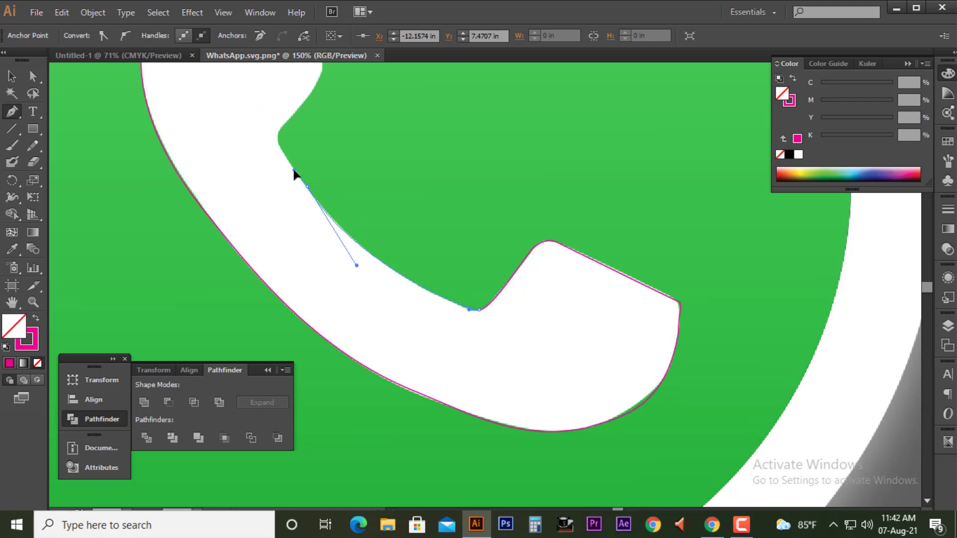
scroll(324, 200, up, 3)
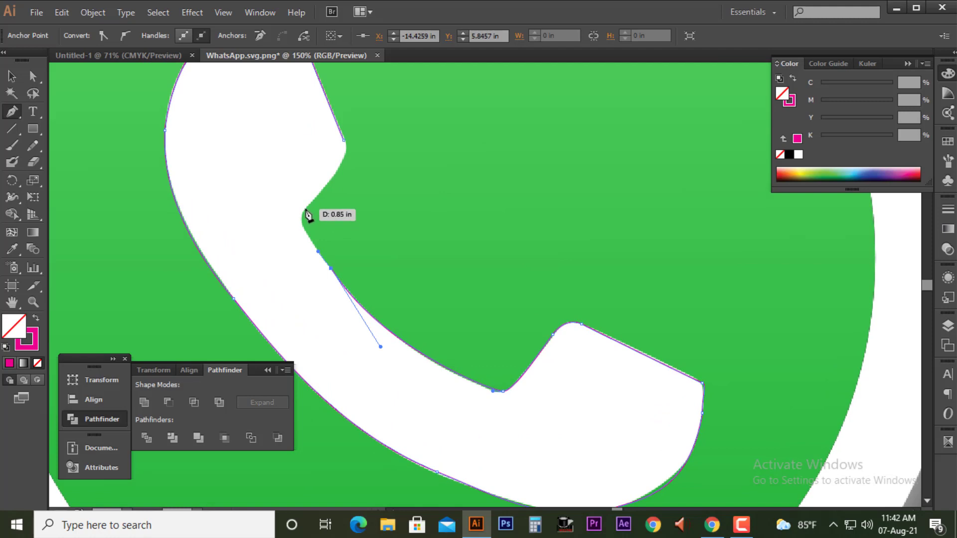
scroll(308, 216, up, 2)
mouse_move(304, 192)
mouse_down()
mouse_move(326, 141)
mouse_move(334, 152)
mouse_up()
key(ctrl+z)
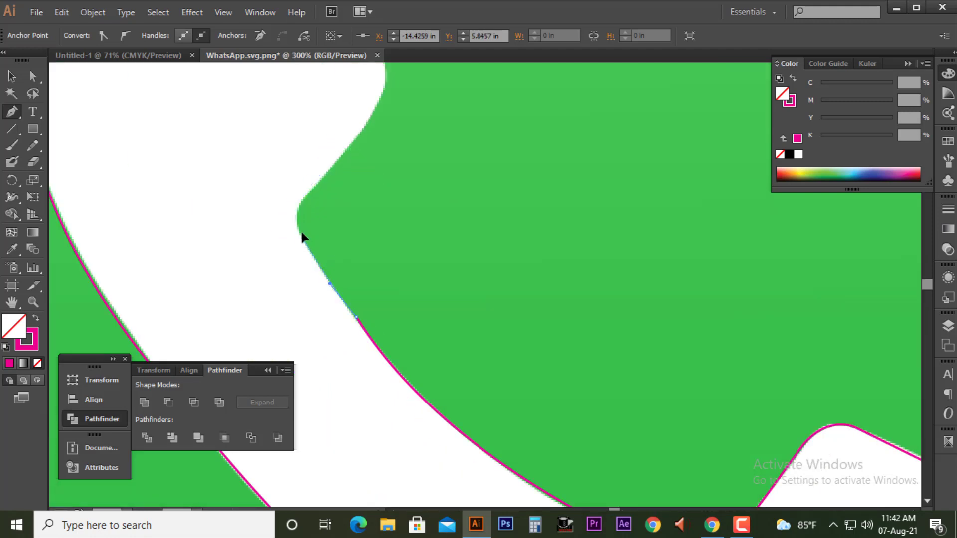
mouse_move(299, 229)
mouse_down()
mouse_move(333, 192)
mouse_move(337, 164)
mouse_up()
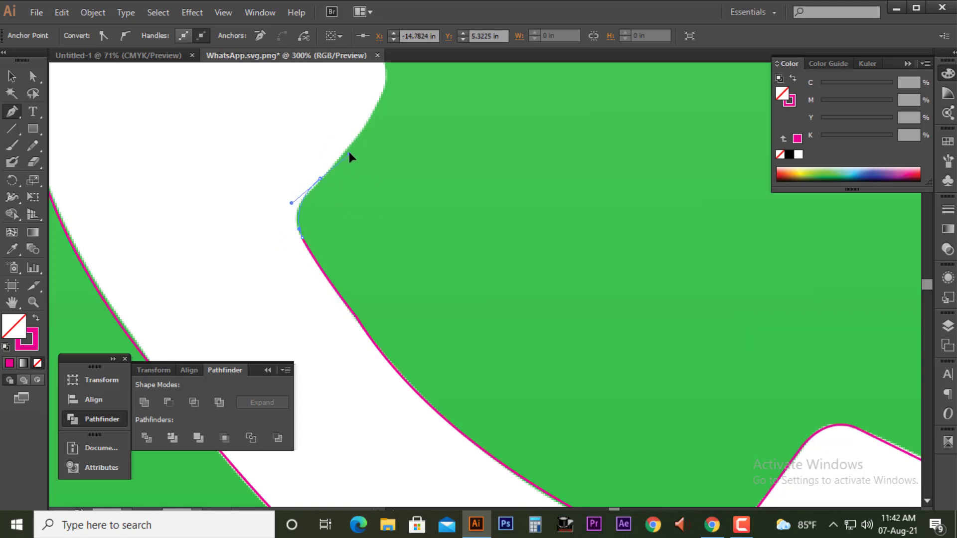
click(349, 150)
Close the handset outline at its starting point and zoom out to the whole logo.
key(ctrl+minus)
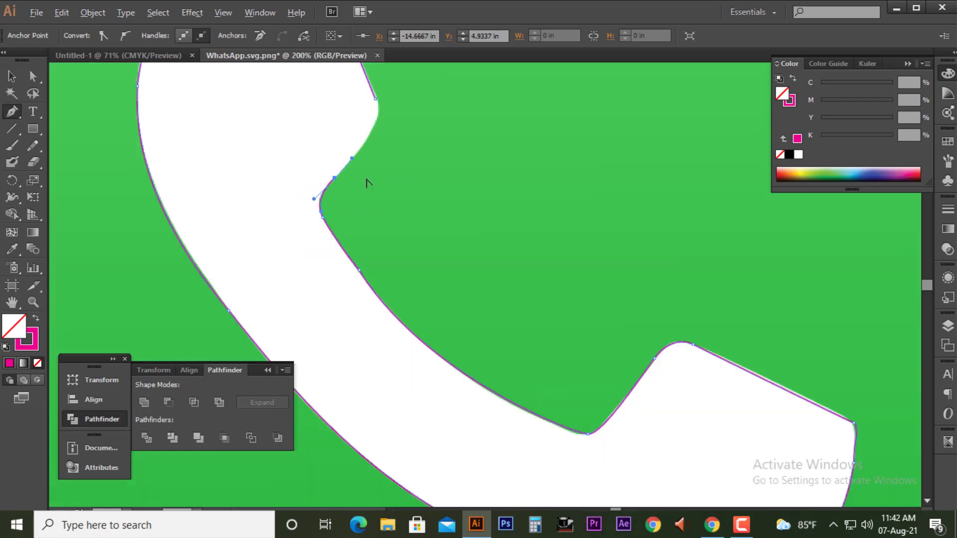
mouse_move(378, 165)
mouse_down()
mouse_move(368, 267)
mouse_move(363, 203)
mouse_up()
key(ctrl+minus)
key(ctrl+minus)
key(ctrl+minus)
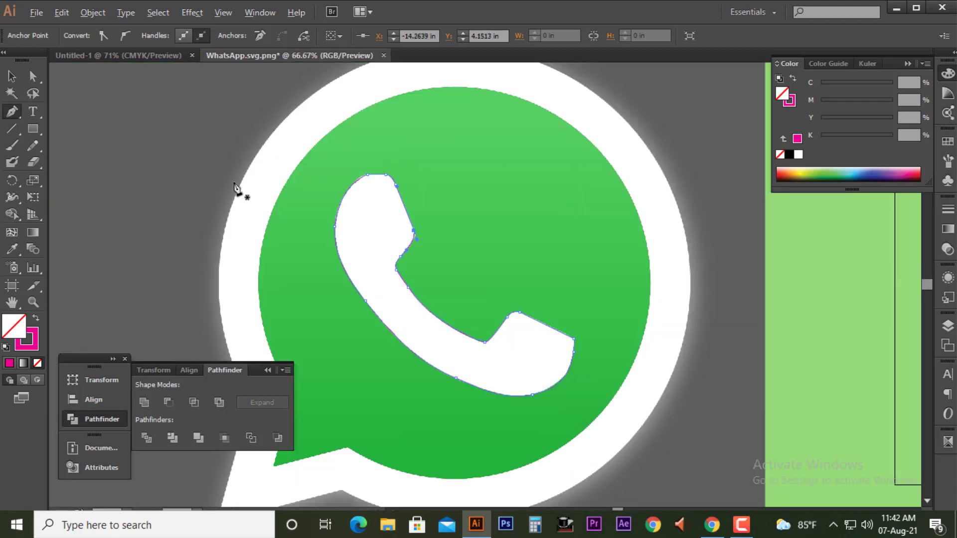
key(a)
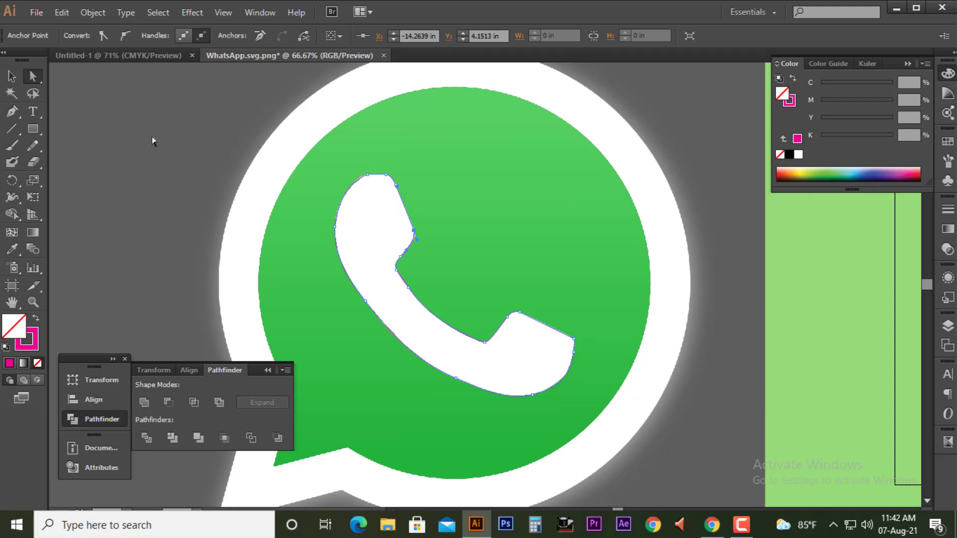
key(ctrl+minus)
key(ctrl+minus)
key(ctrl+plus)
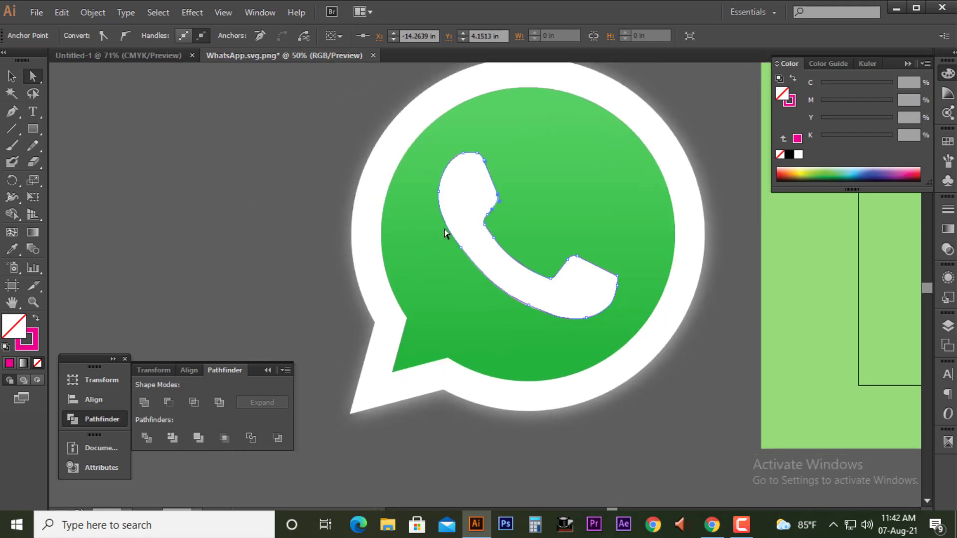
Draw a circle with the Ellipse tool over the logo's green disc.
click(73, 170)
drag(39, 128, 118, 166)
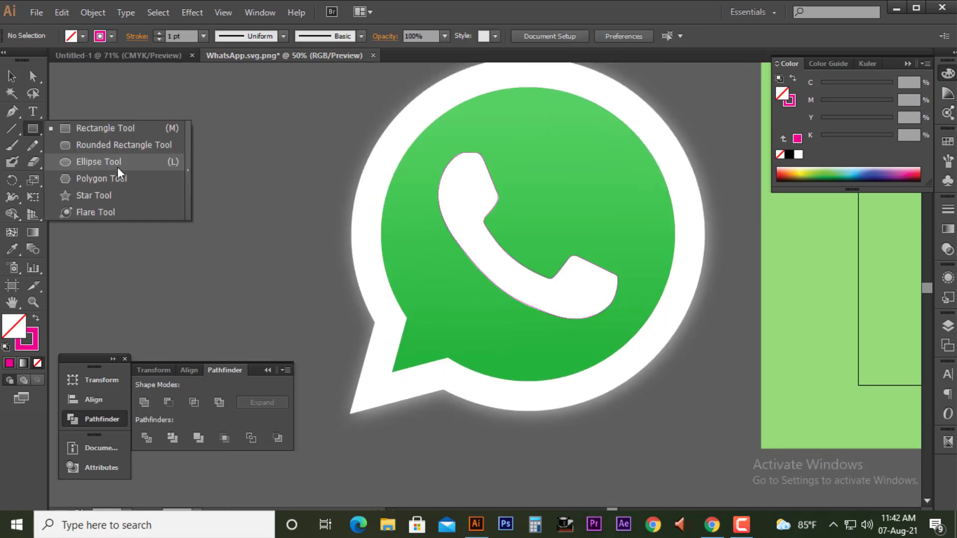
drag(510, 248, 636, 374)
Move and resize the circle until it matches the green disc's edge.
key(v)
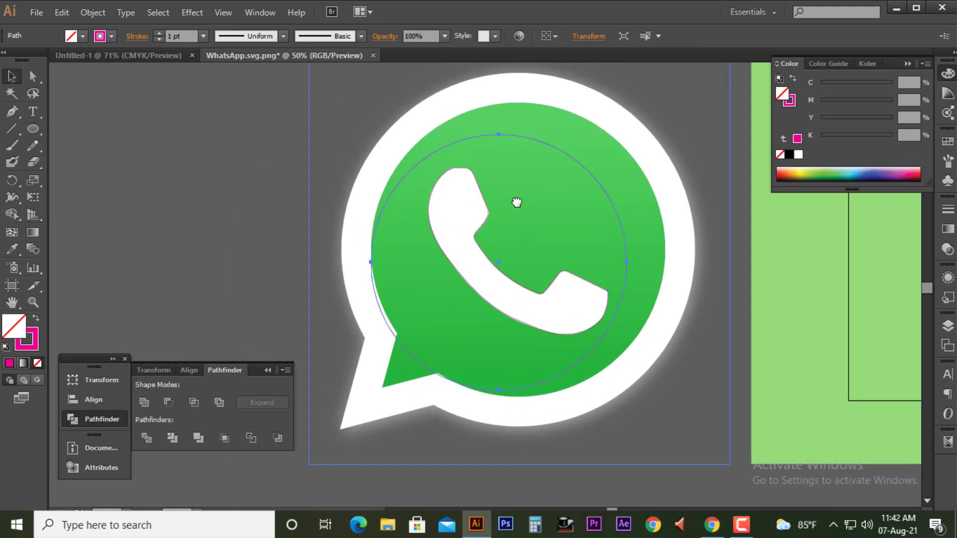
drag(489, 160, 496, 134)
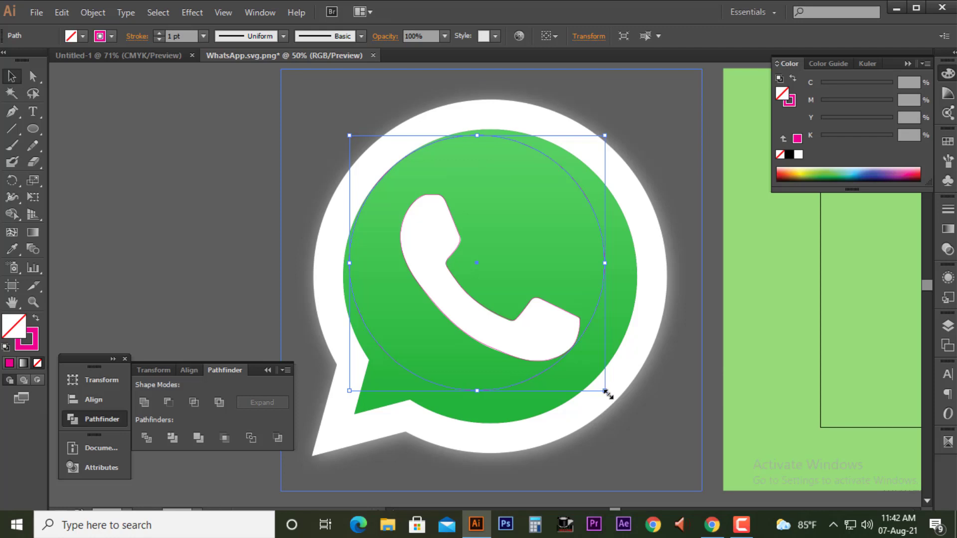
drag(606, 393, 644, 425)
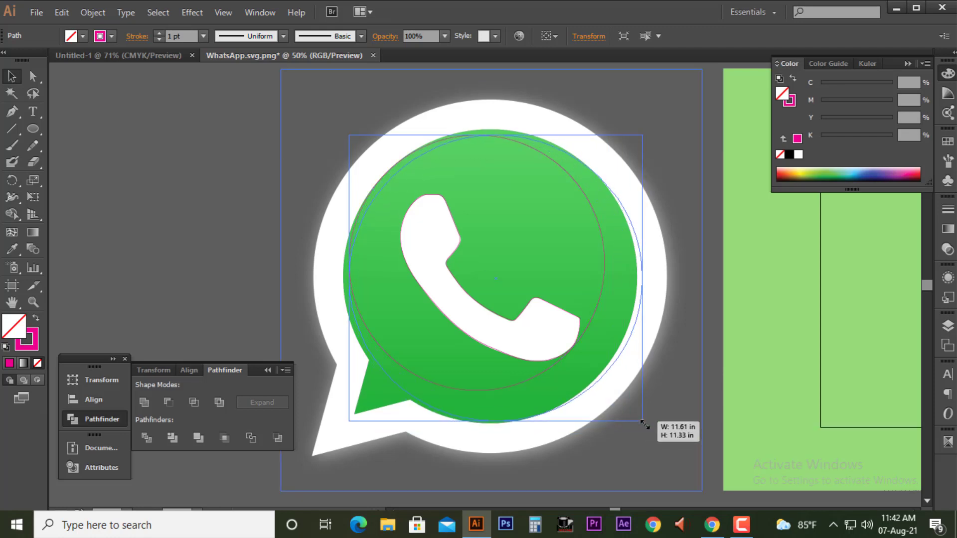
drag(644, 424, 637, 425)
drag(493, 135, 493, 131)
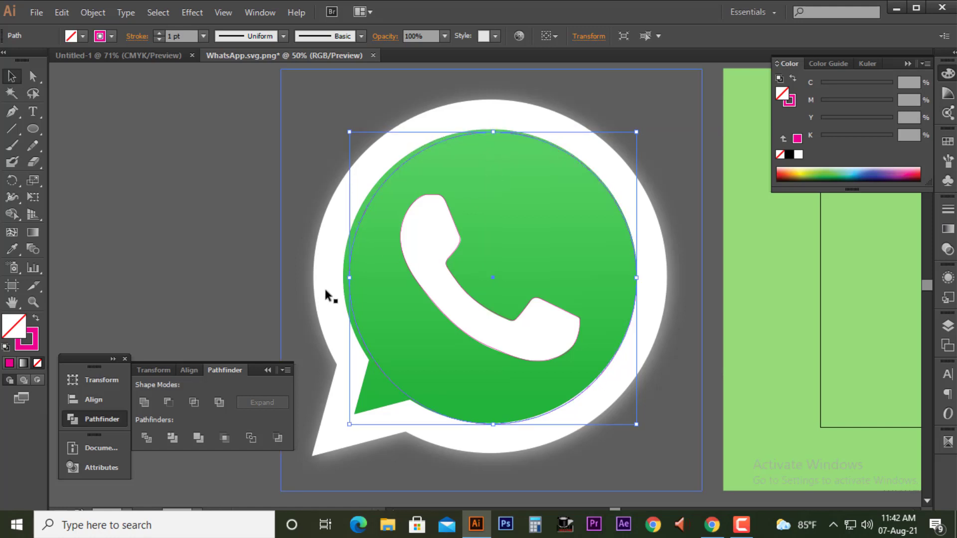
drag(349, 280, 343, 278)
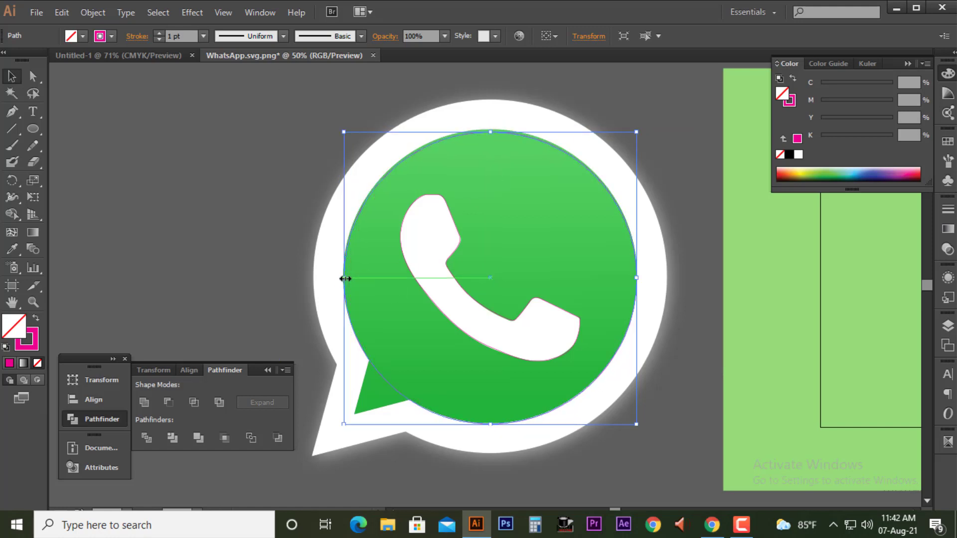
drag(490, 132, 490, 128)
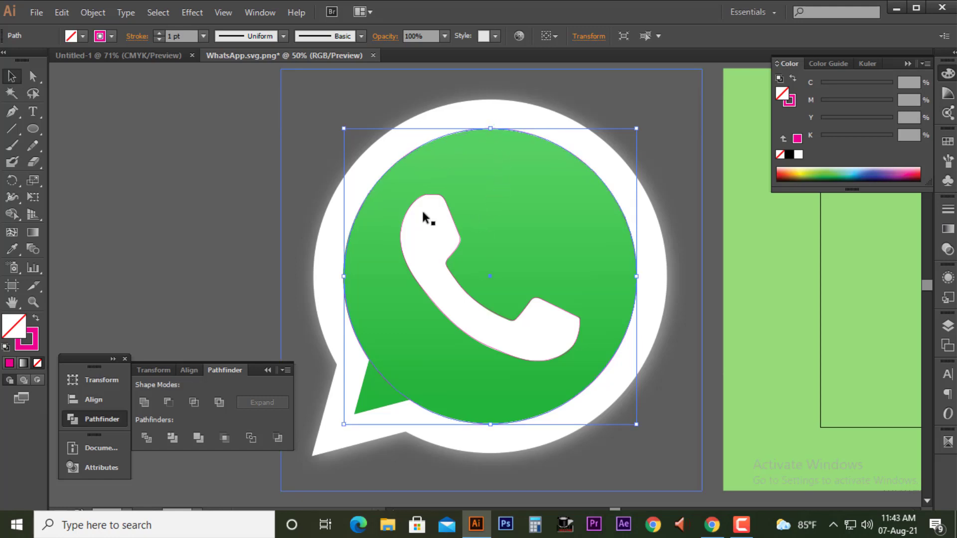
click(195, 154)
scroll(219, 162, down, 1)
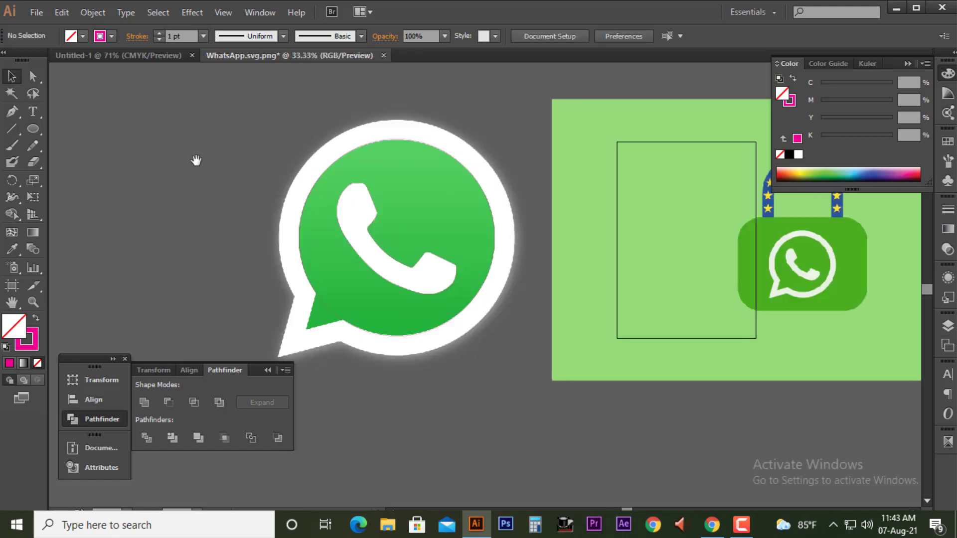
Retype the lower magenta Note: label so it reads 'Alt'.
scroll(259, 161, left, 2)
drag(256, 142, 359, 218)
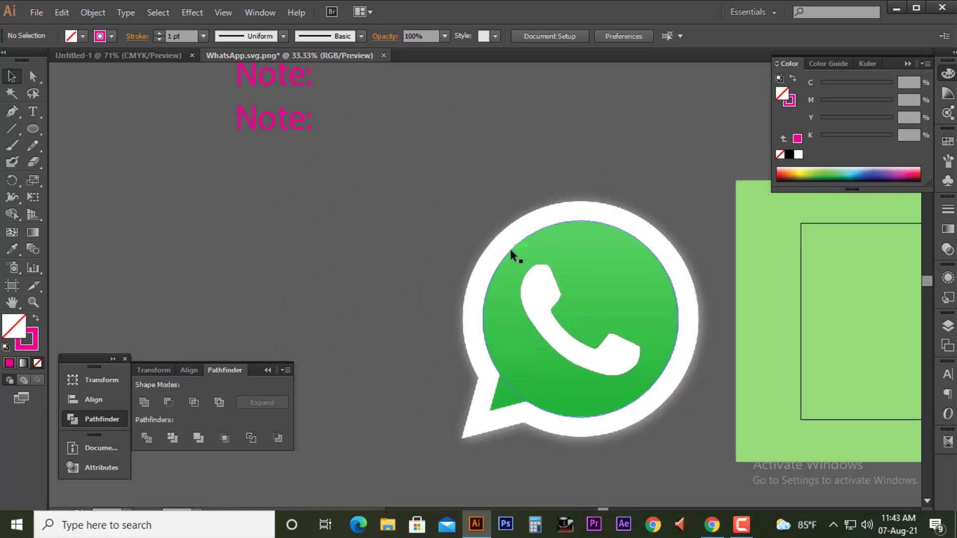
click(511, 250)
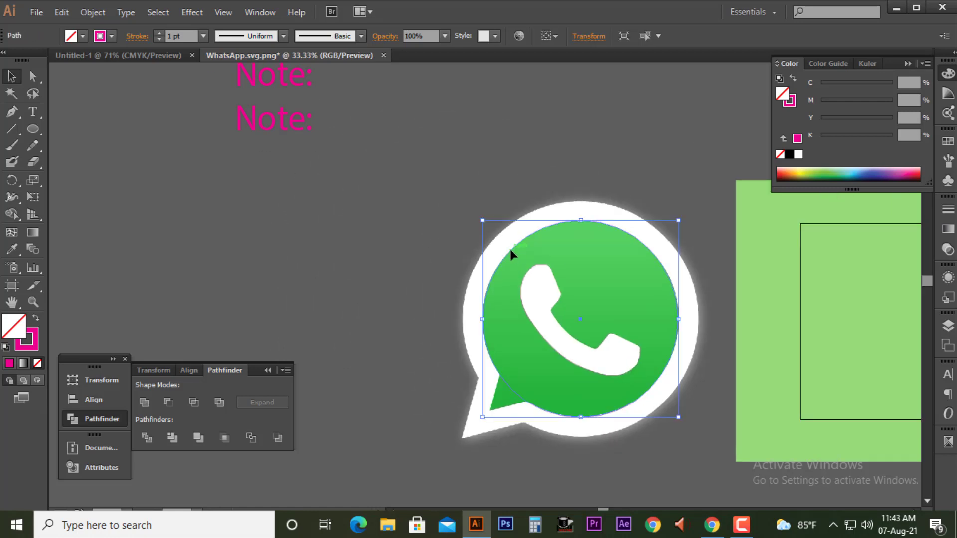
double_click(255, 130)
text(Alt)
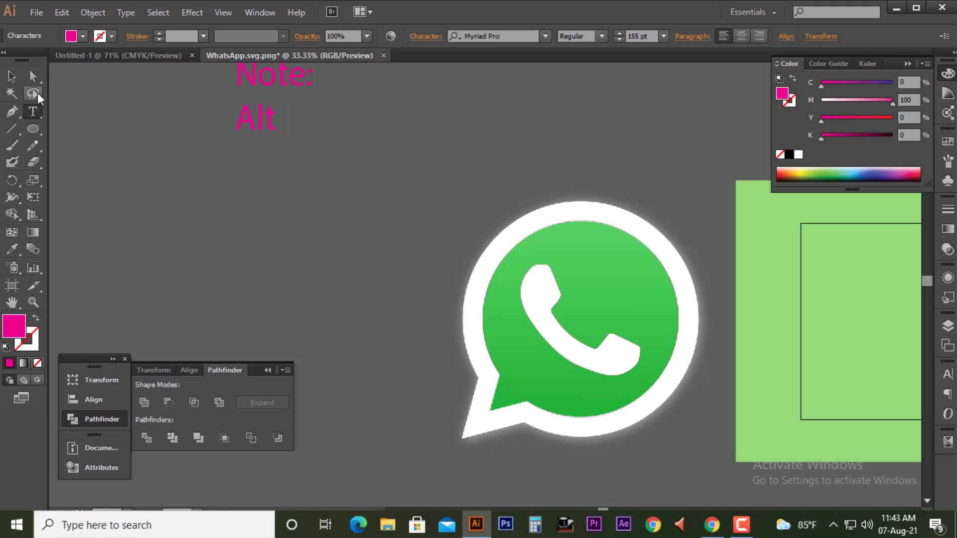
click(12, 77)
click(324, 210)
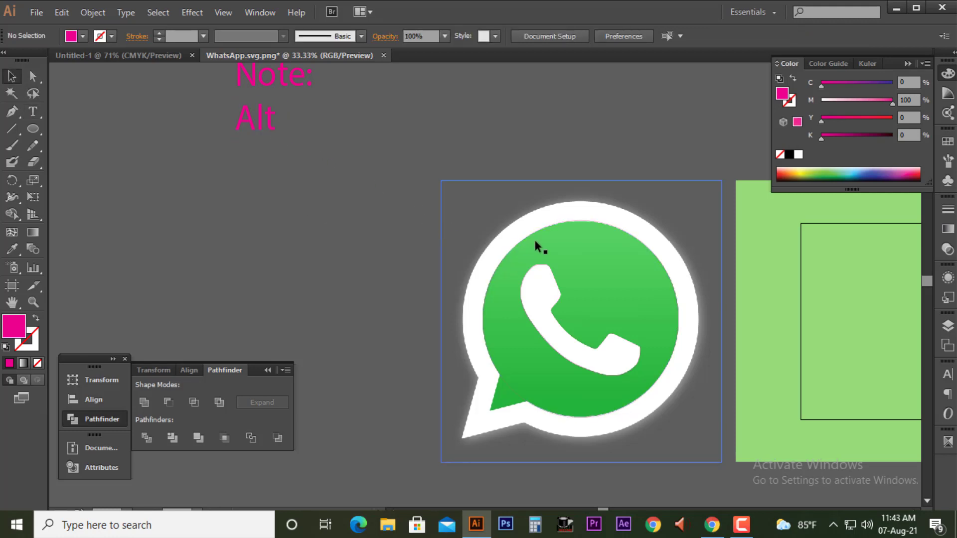
key(alt)
Duplicate the circle and line the copy up over the logo's green disc.
mouse_move(526, 236)
mouse_down()
mouse_move(436, 201)
mouse_move(428, 207)
mouse_up()
drag(488, 160, 384, 145)
click(396, 171)
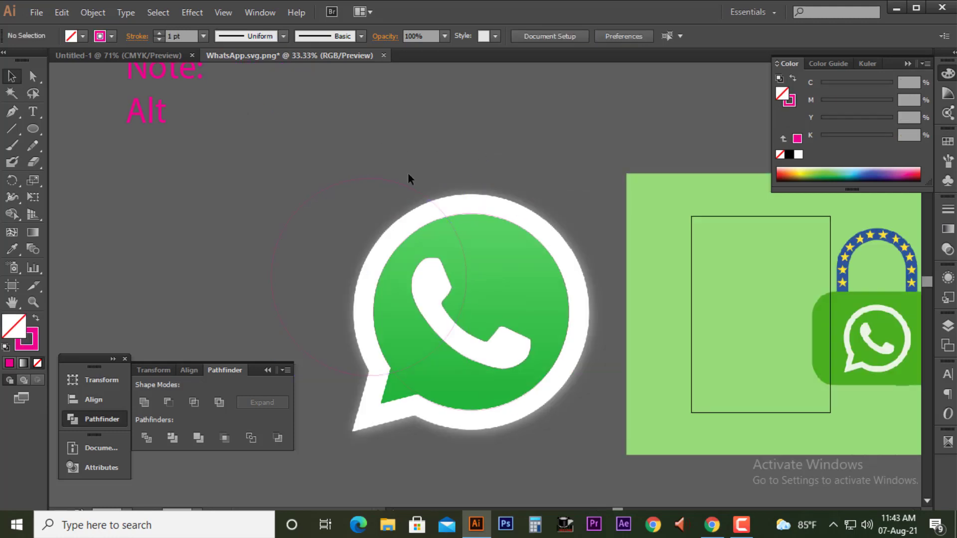
mouse_move(411, 187)
mouse_down()
mouse_move(494, 235)
mouse_move(519, 223)
mouse_up()
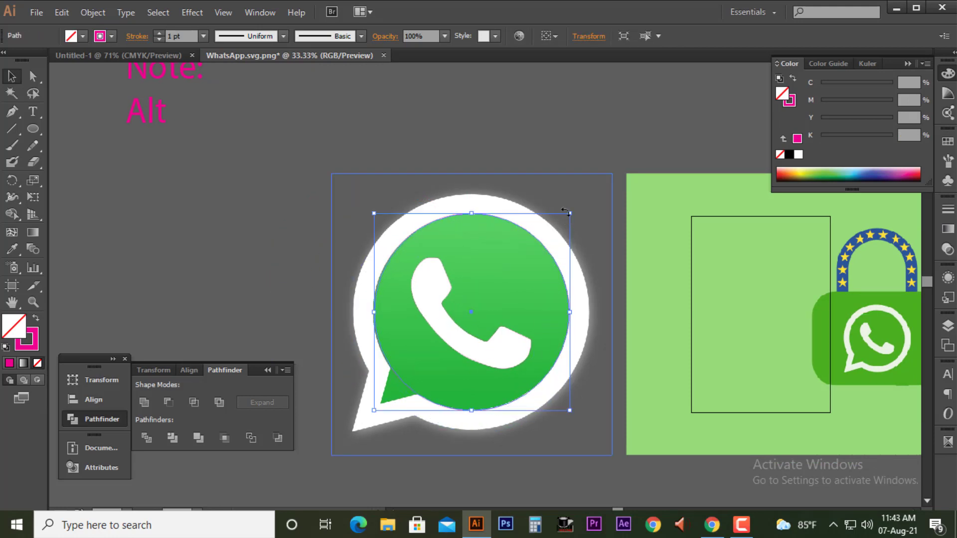
Duplicate the 'Alt' note below itself and retype the copy as 'Shift+alt'.
drag(163, 122, 166, 170)
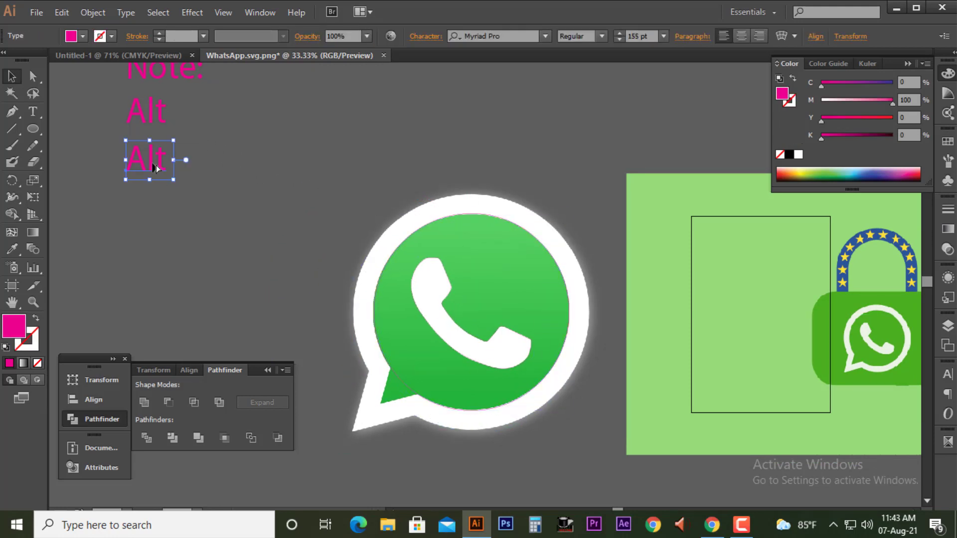
double_click(170, 171)
text(Shift+a)
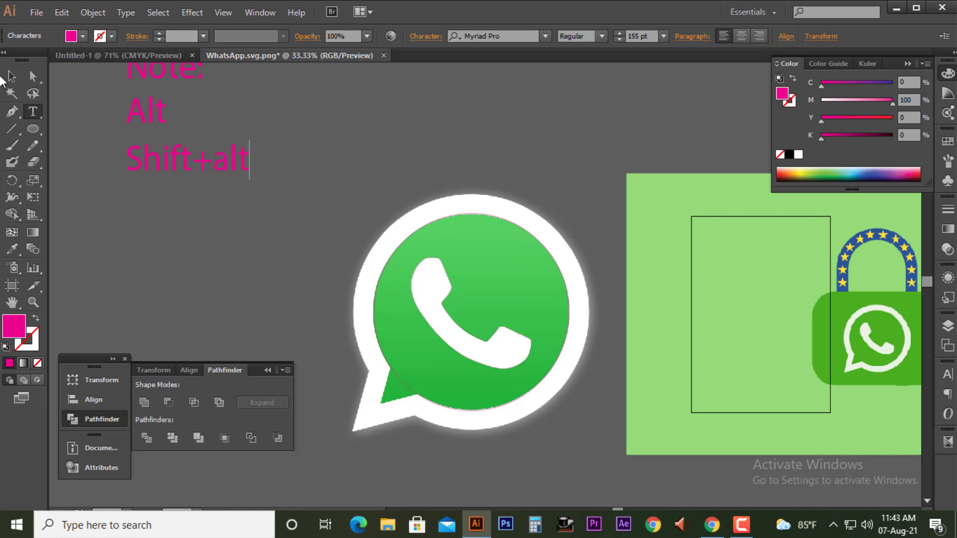
click(11, 76)
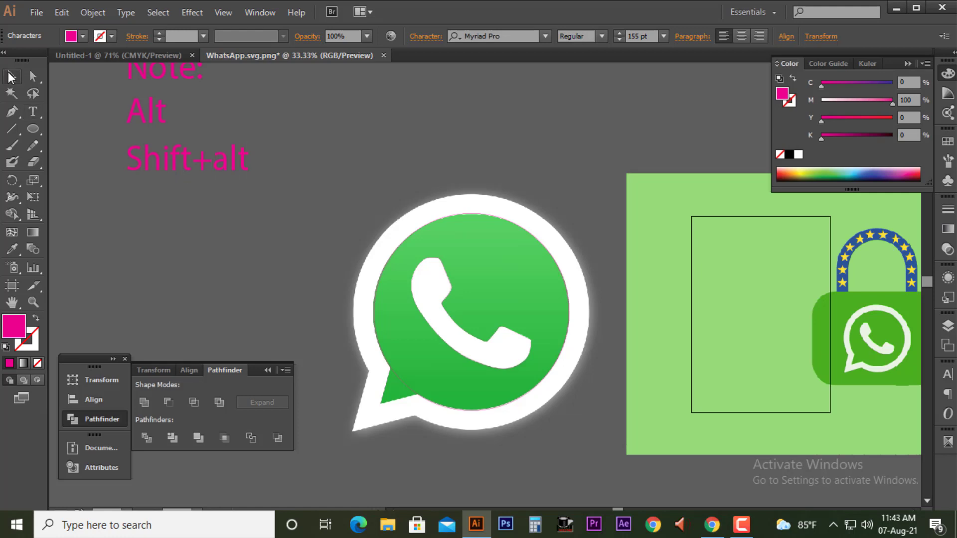
Enlarge the circle outline to the logo's white outer rim.
click(429, 222)
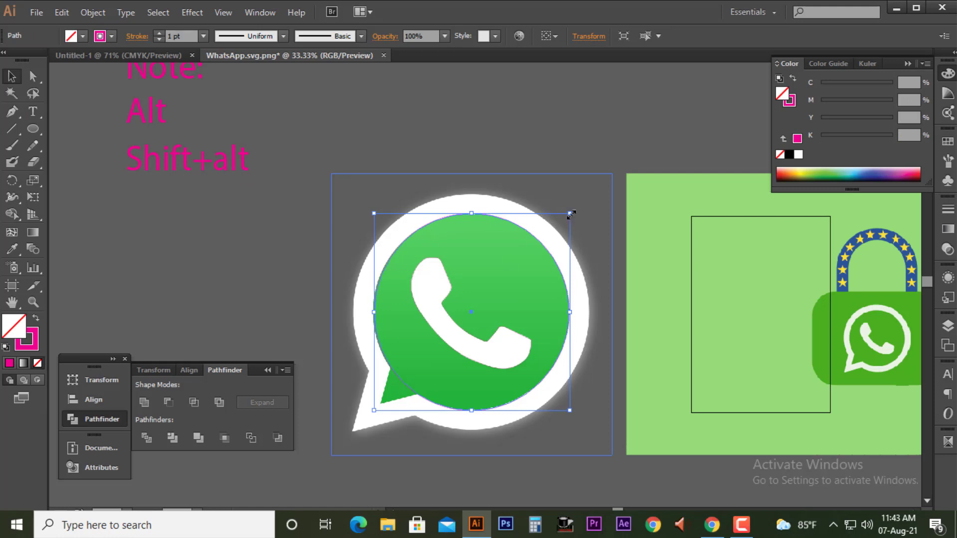
drag(571, 214, 604, 195)
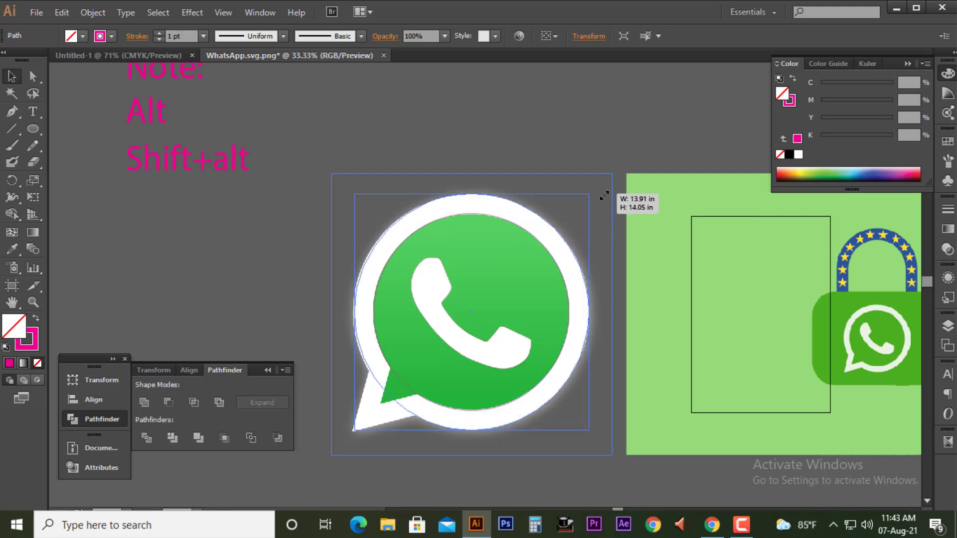
click(566, 124)
Cut both circle outlines with Scissors on each side of the speech-bubble tail.
scroll(539, 185, down, 3)
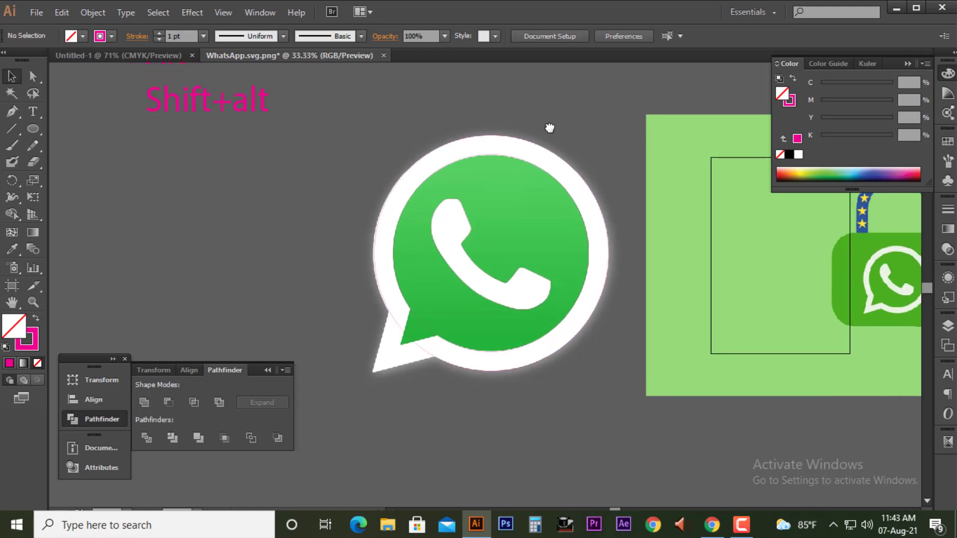
scroll(323, 304, up, 1)
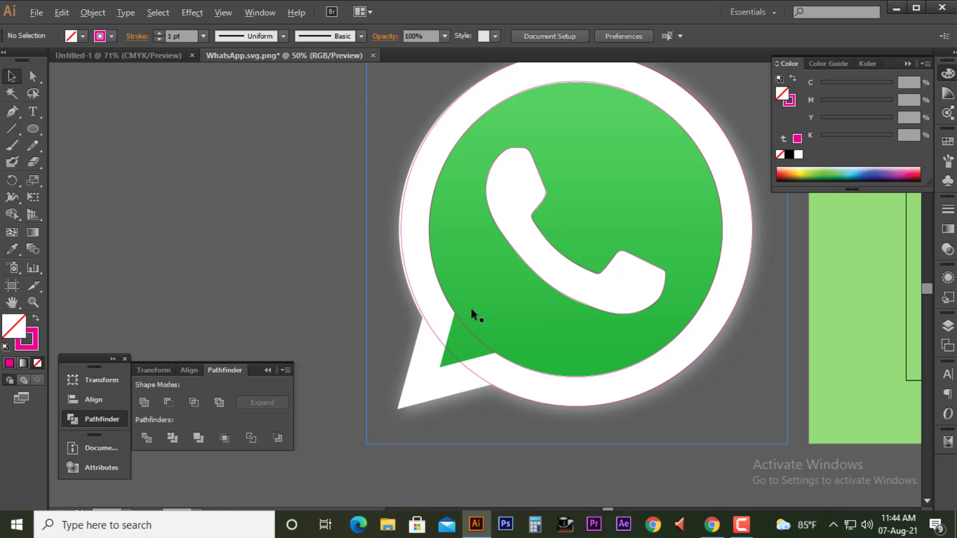
scroll(474, 319, down, 2)
scroll(449, 319, up, 1)
scroll(411, 299, down, 2)
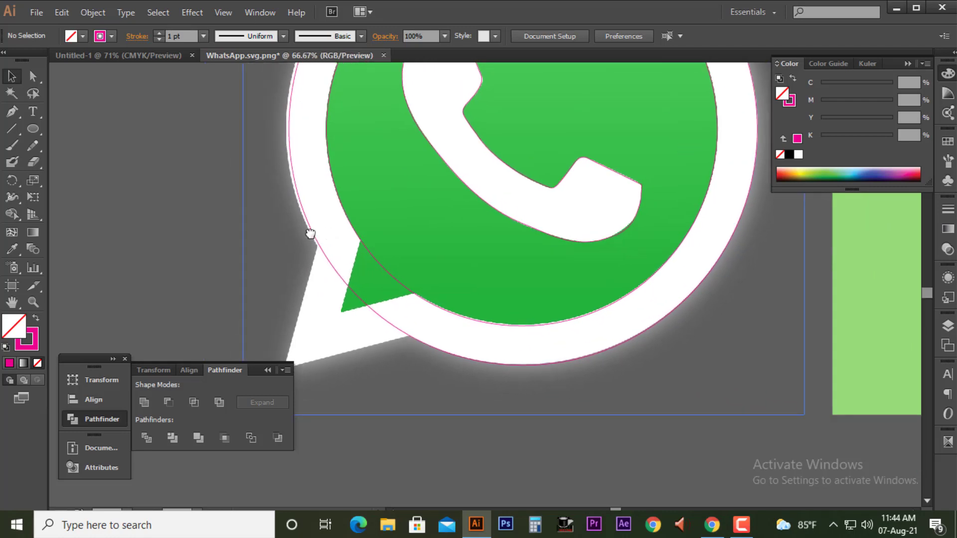
drag(310, 233, 320, 231)
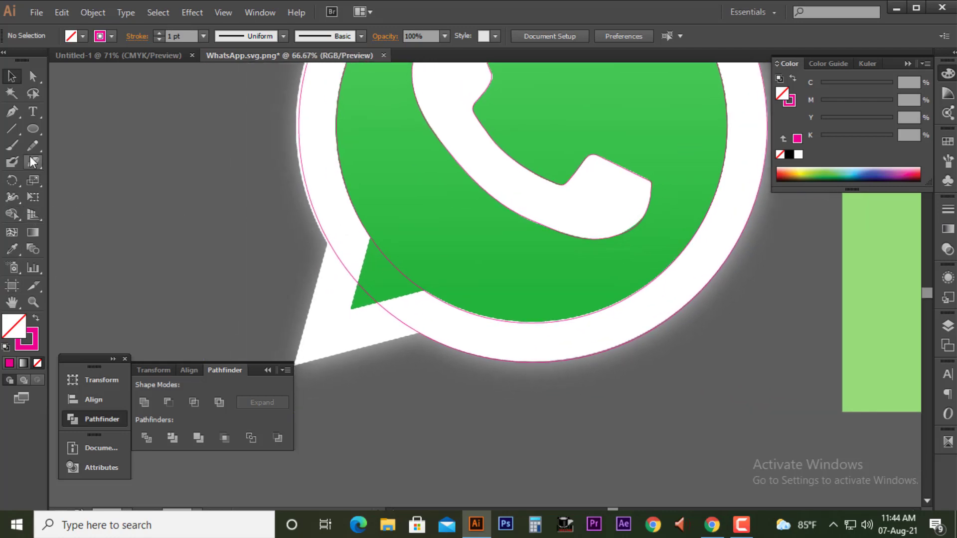
drag(38, 161, 64, 179)
scroll(330, 242, up, 3)
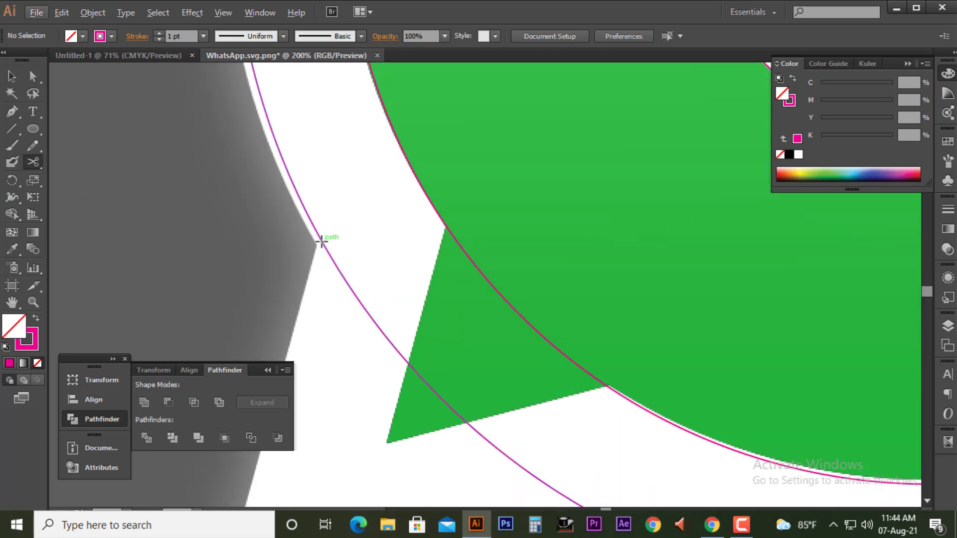
click(321, 243)
scroll(329, 259, down, 2)
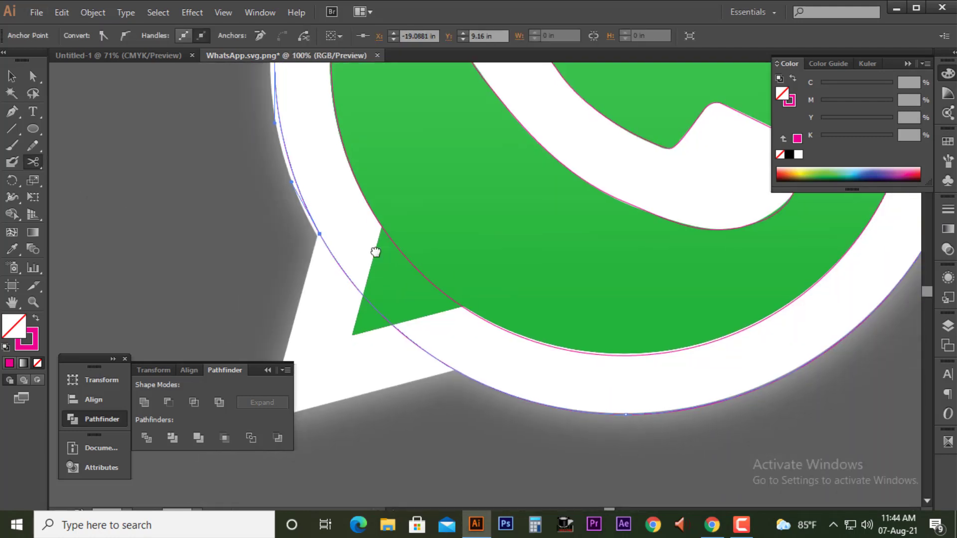
click(439, 310)
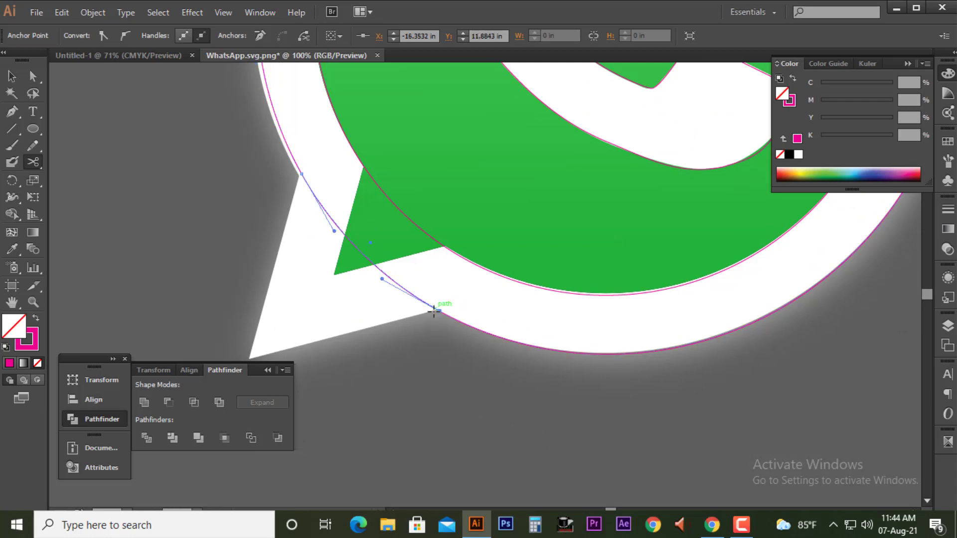
click(363, 164)
click(448, 247)
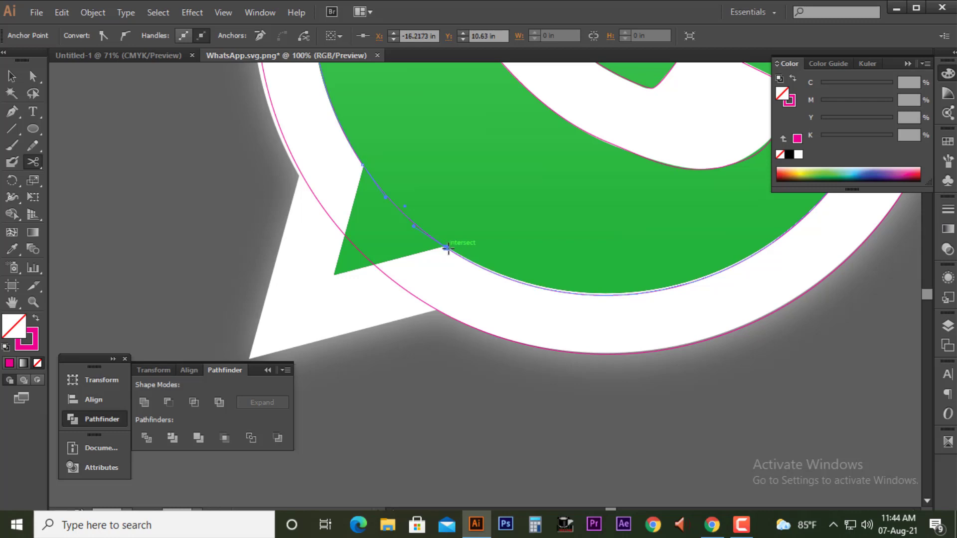
Delete the outer and inner arcs crossing the tail and hide the guides.
click(33, 76)
click(203, 195)
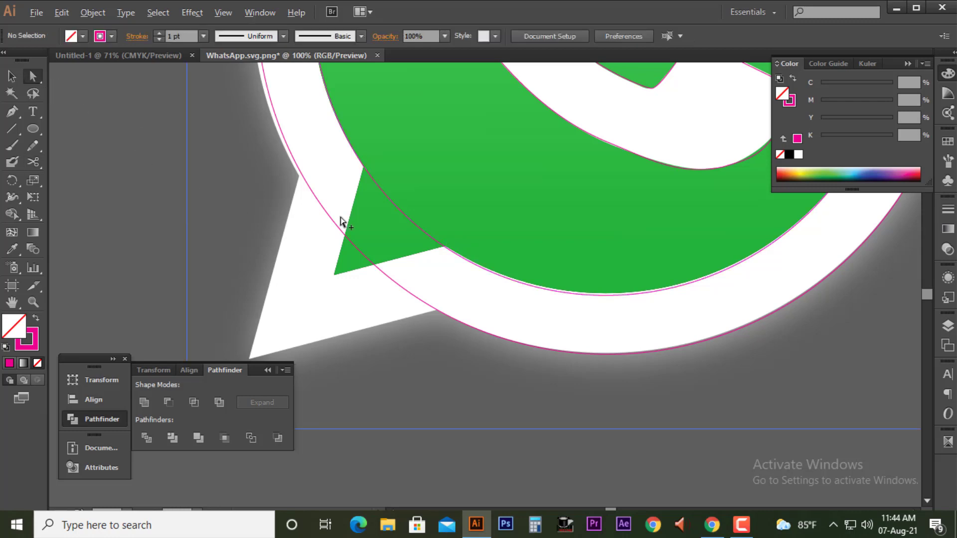
click(342, 223)
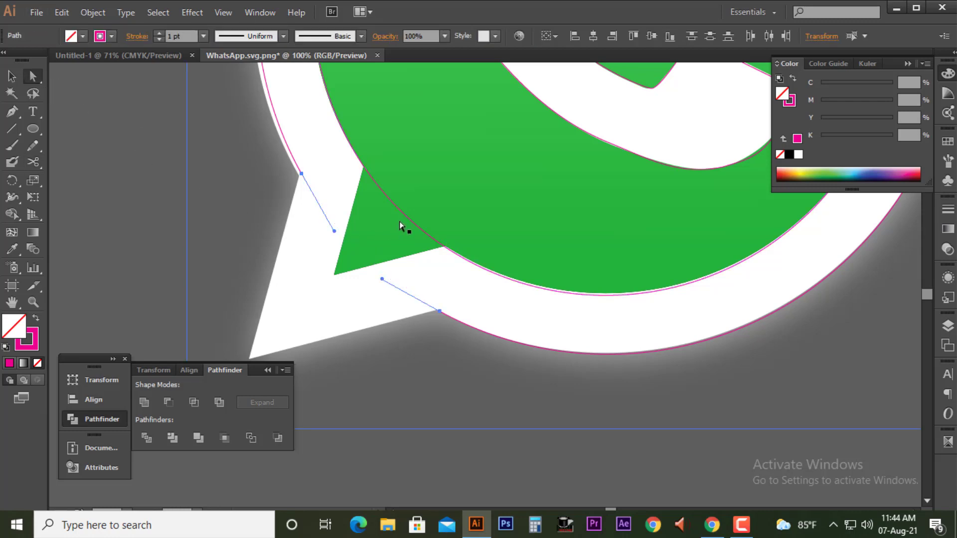
key(Delete)
click(399, 205)
key(Delete)
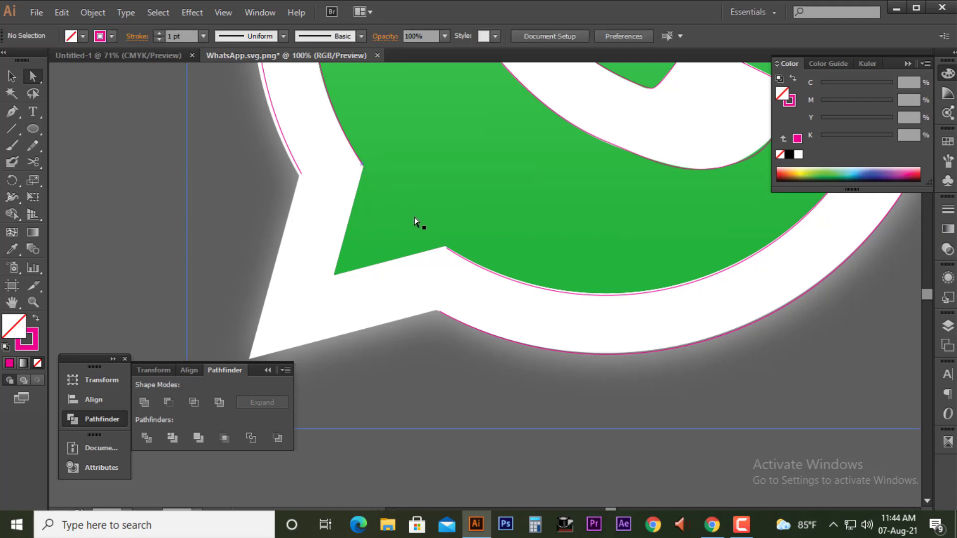
key(ctrl+semicolon)
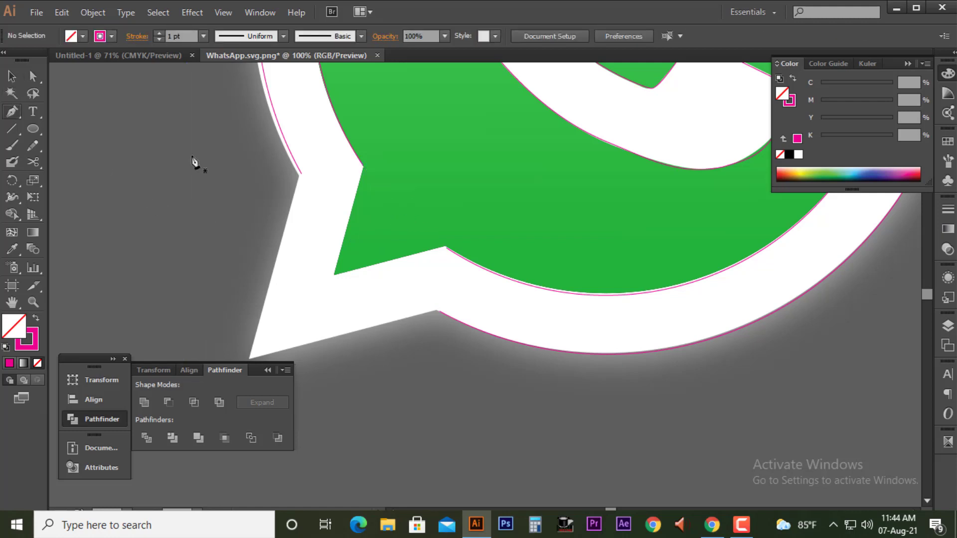
Close the inner outline with anchors at its upper open end, tail tip and lower open end.
key(p)
click(363, 165)
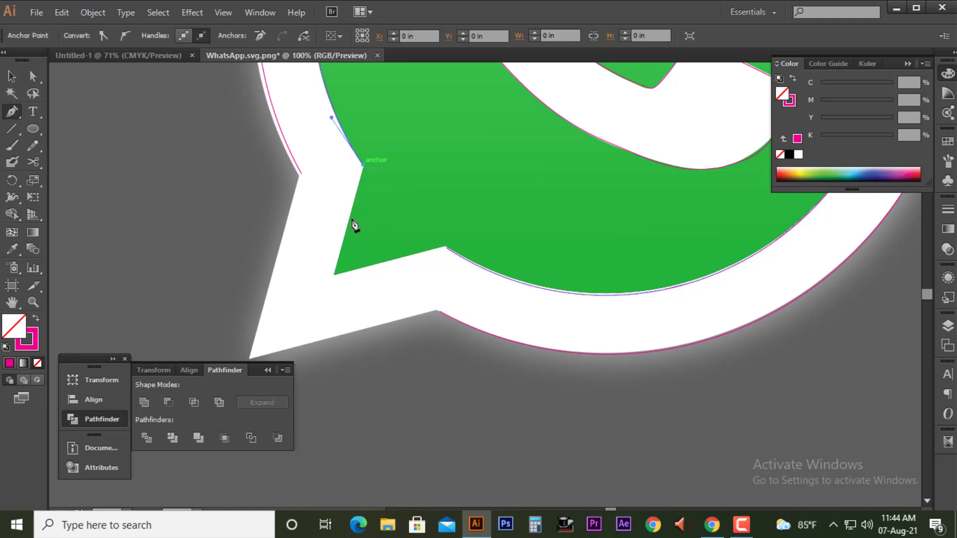
click(333, 274)
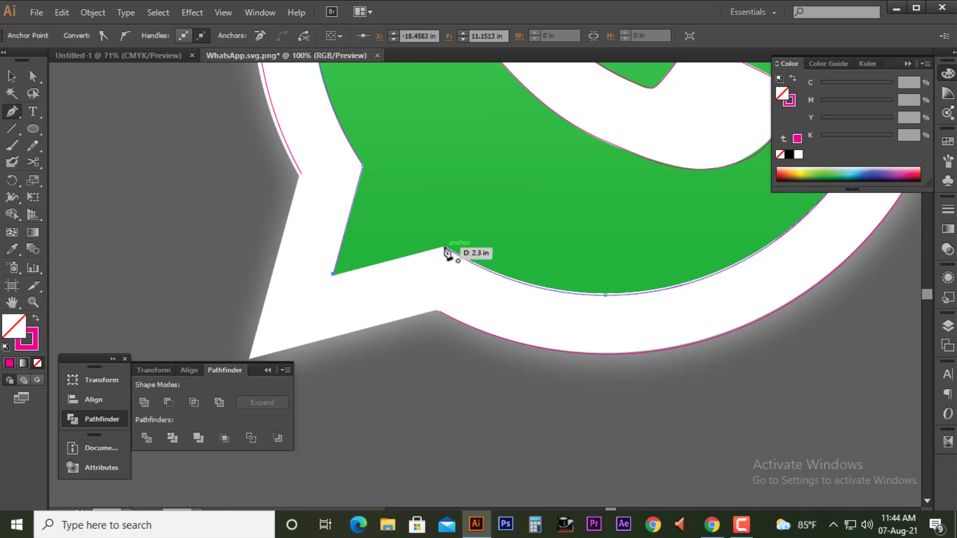
click(446, 247)
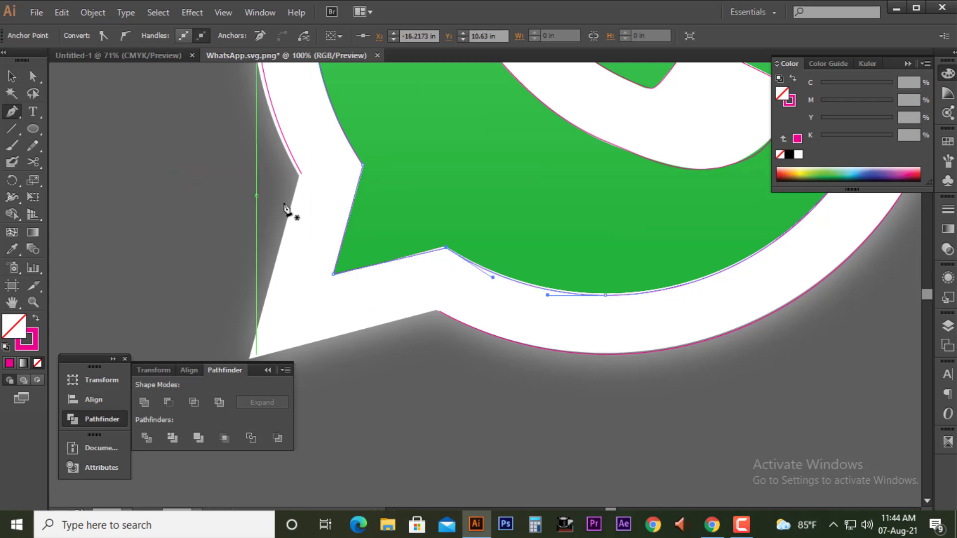
Inspect the corner anchor where the tail meets the circle using Direct Selection.
key(a)
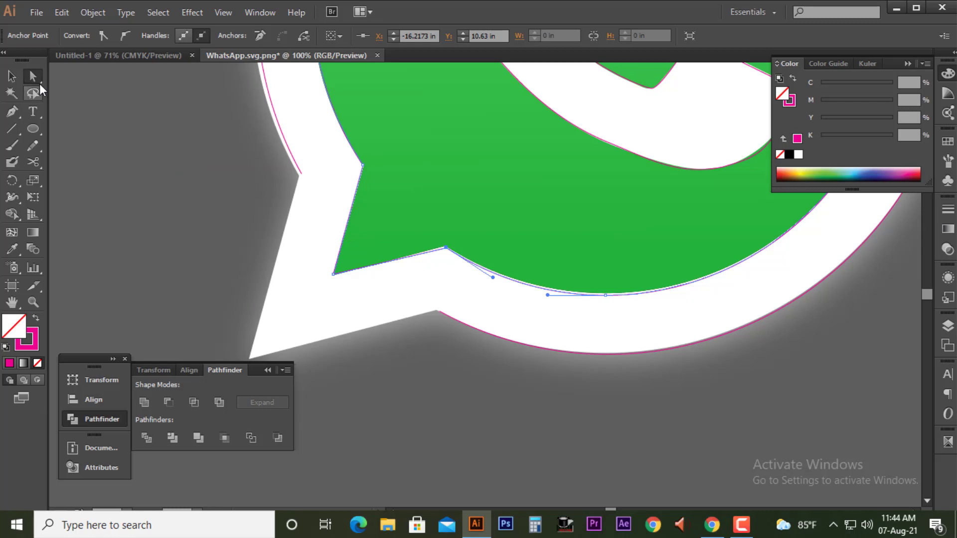
click(99, 141)
scroll(418, 234, up, 2)
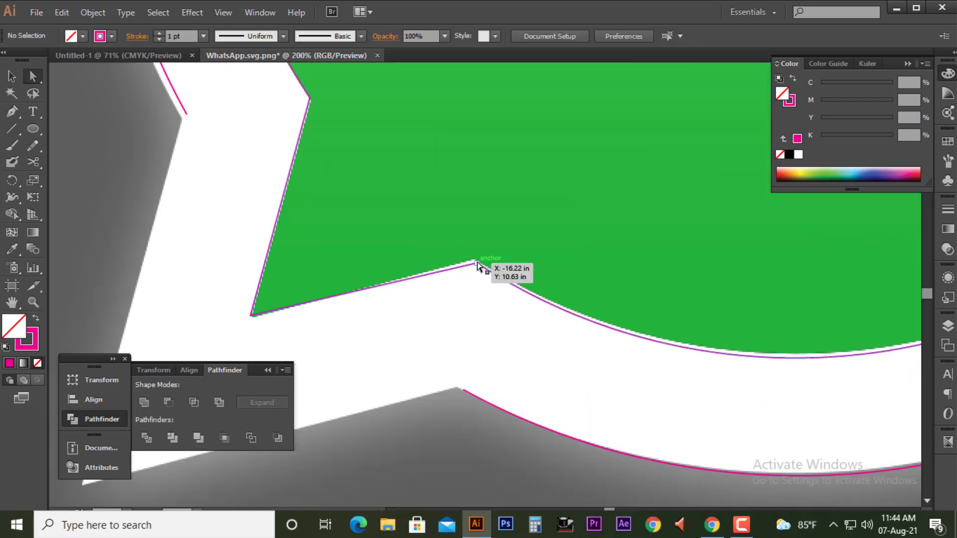
click(476, 262)
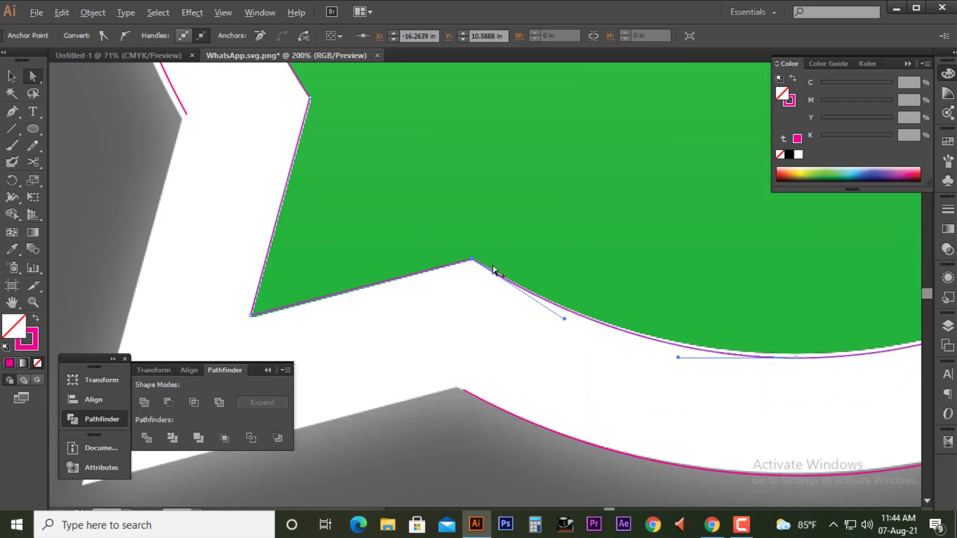
scroll(406, 217, down, 4)
click(387, 269)
Close the outer speech-bubble path around its tail tip.
drag(411, 277, 325, 276)
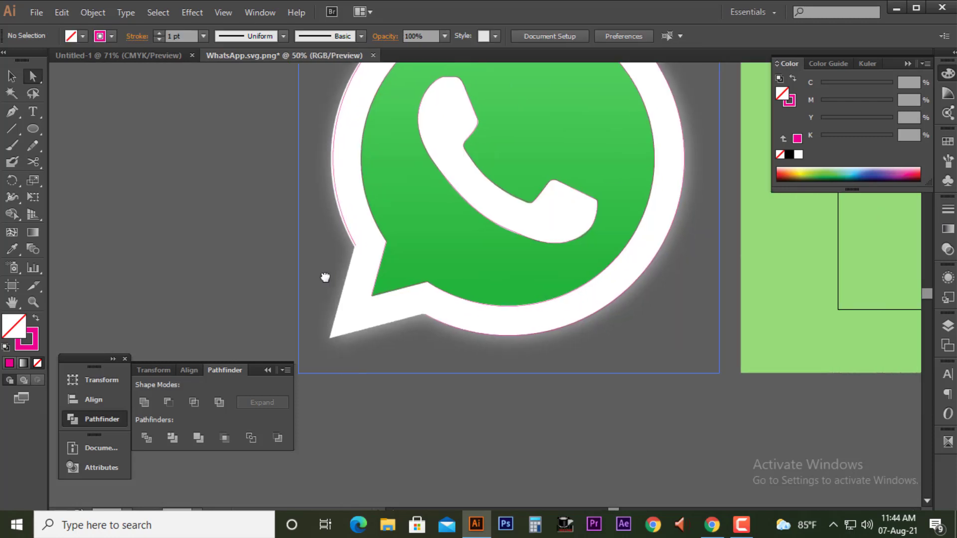
click(16, 113)
click(355, 246)
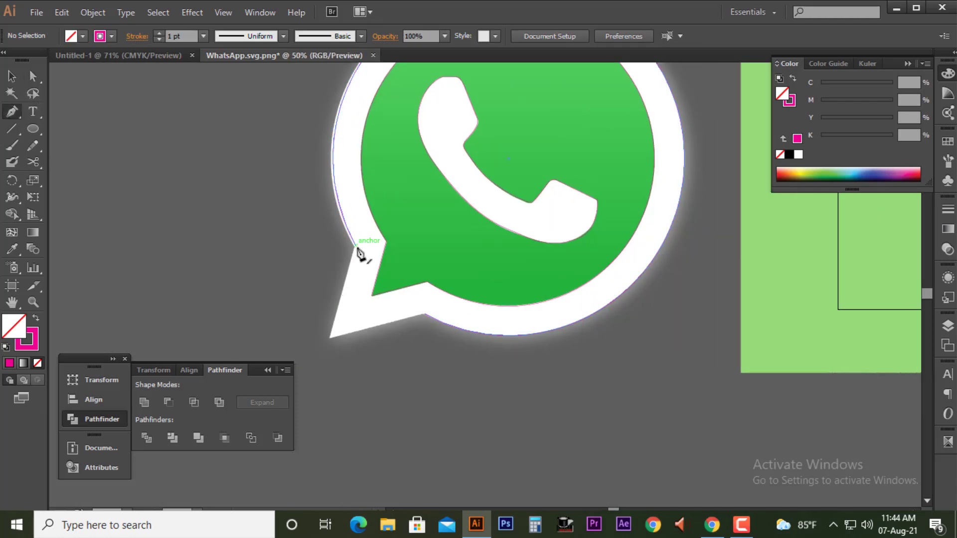
click(332, 338)
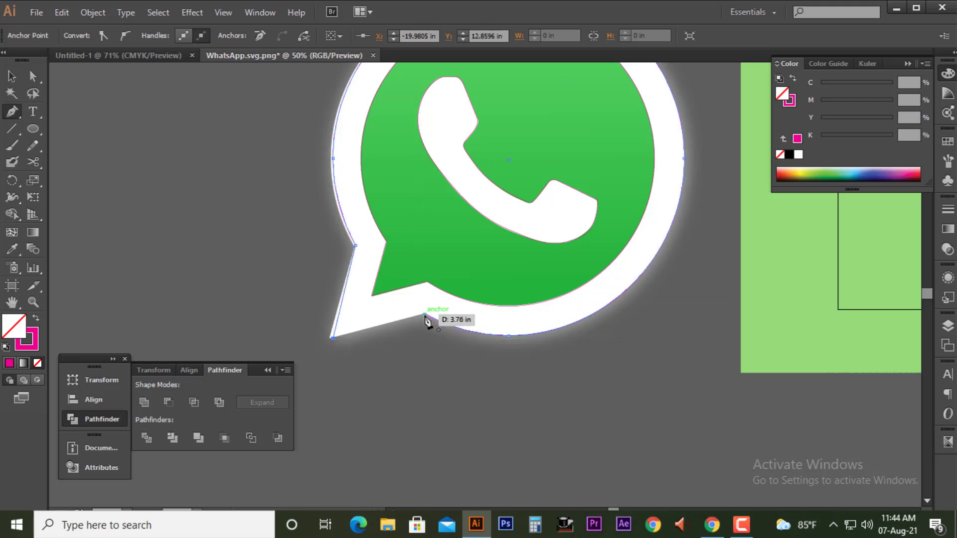
click(424, 315)
click(11, 75)
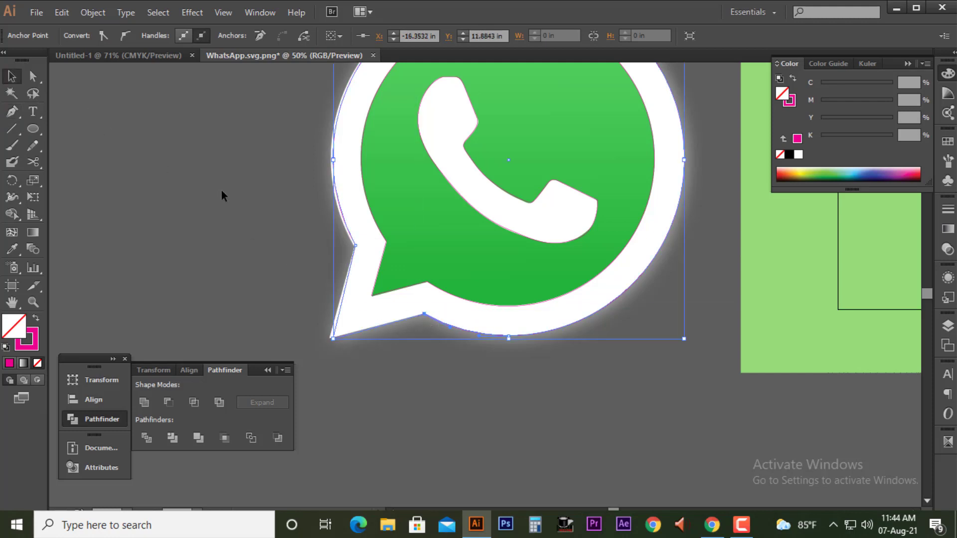
click(327, 251)
Fill the outer speech-bubble outline with solid white.
scroll(327, 252, down, 1)
drag(495, 284, 519, 319)
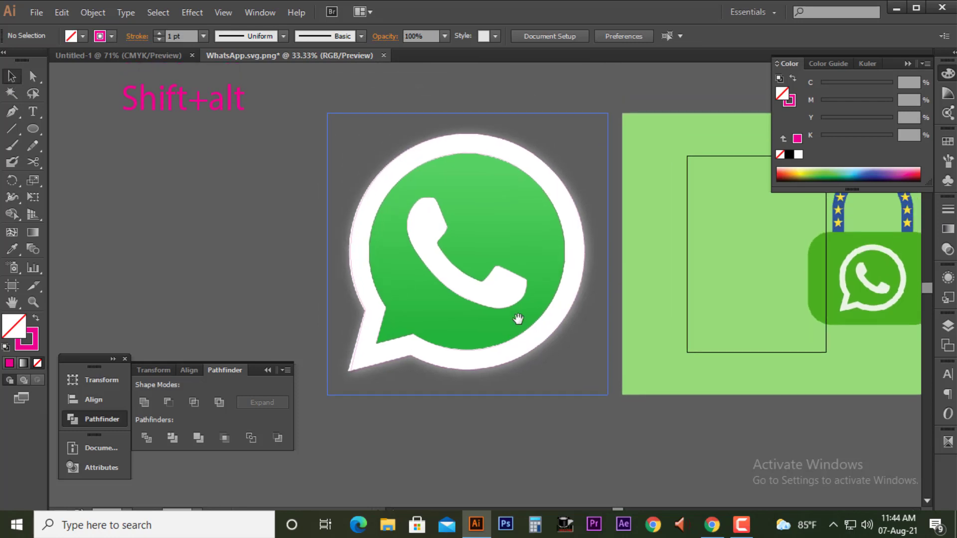
click(564, 243)
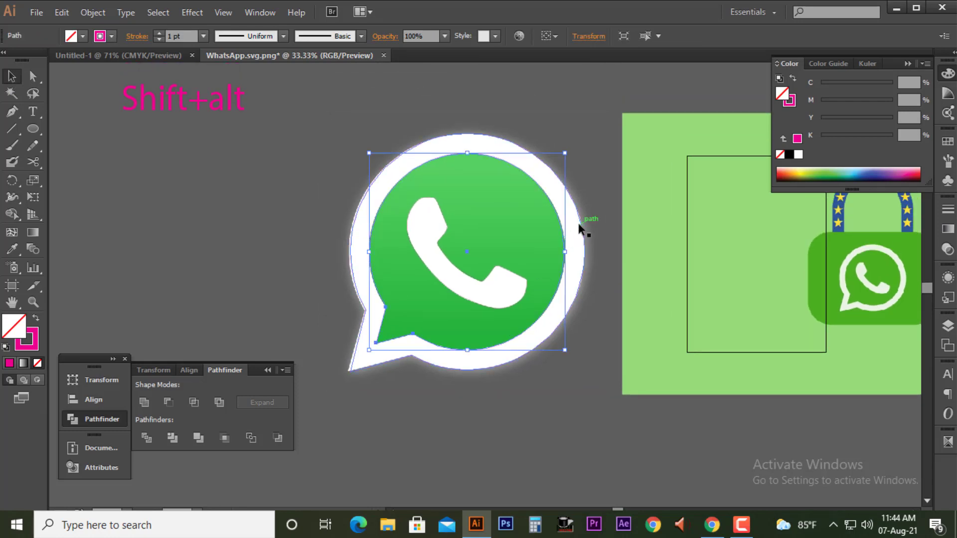
click(569, 227)
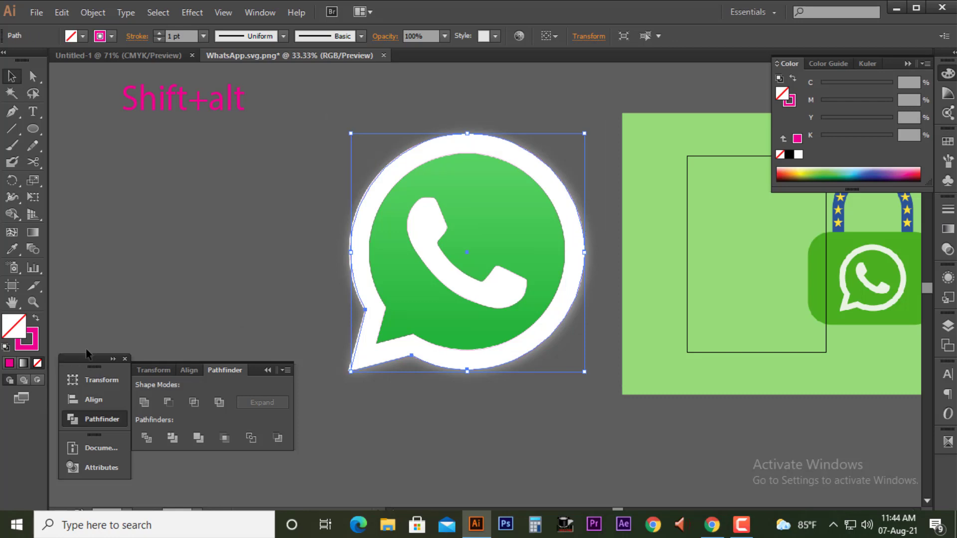
click(798, 155)
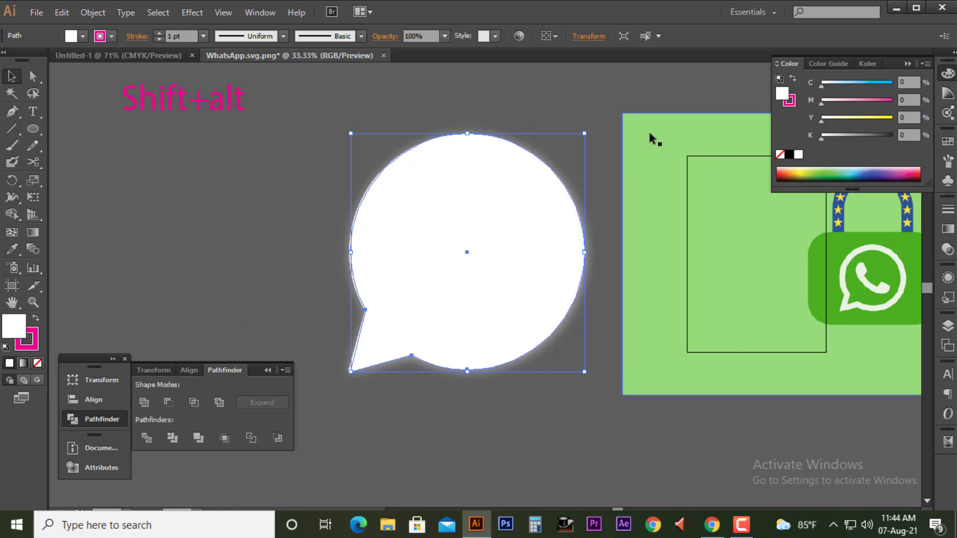
Test sending the white bubble backward, then bring it forward again.
click(585, 107)
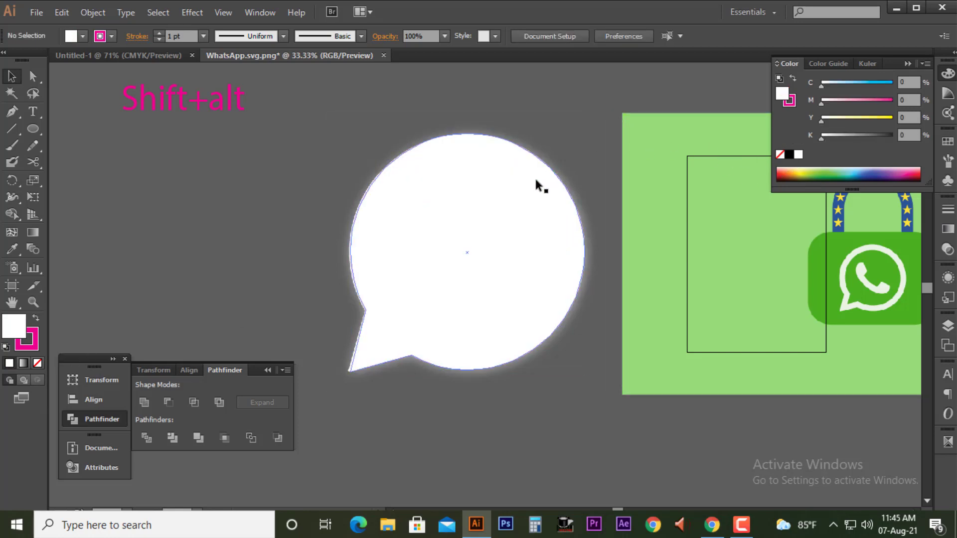
click(508, 204)
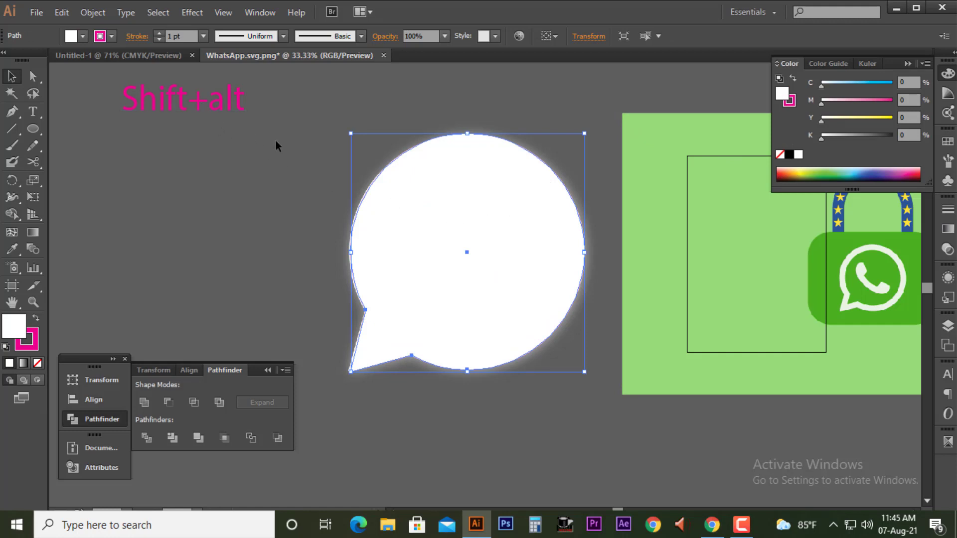
key(ctrl+[)
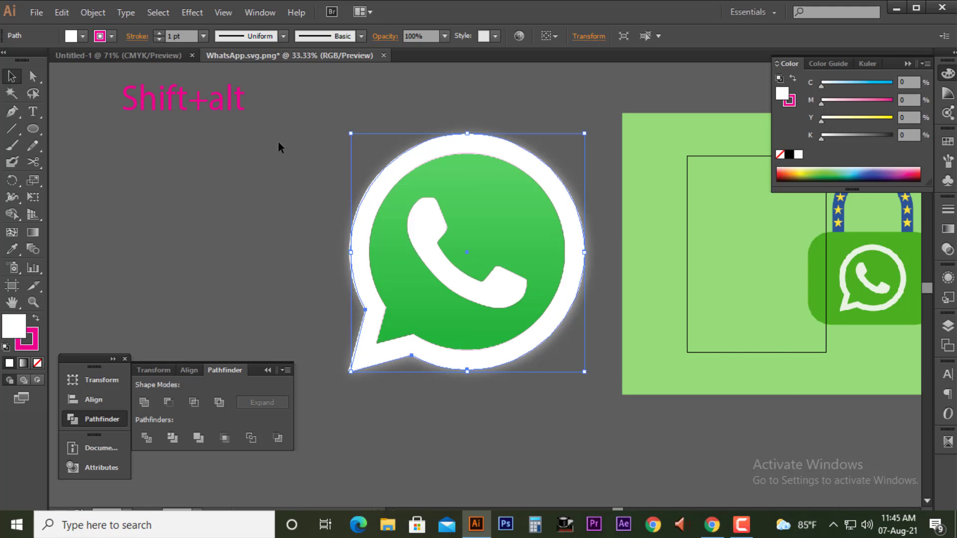
key(ctrl+])
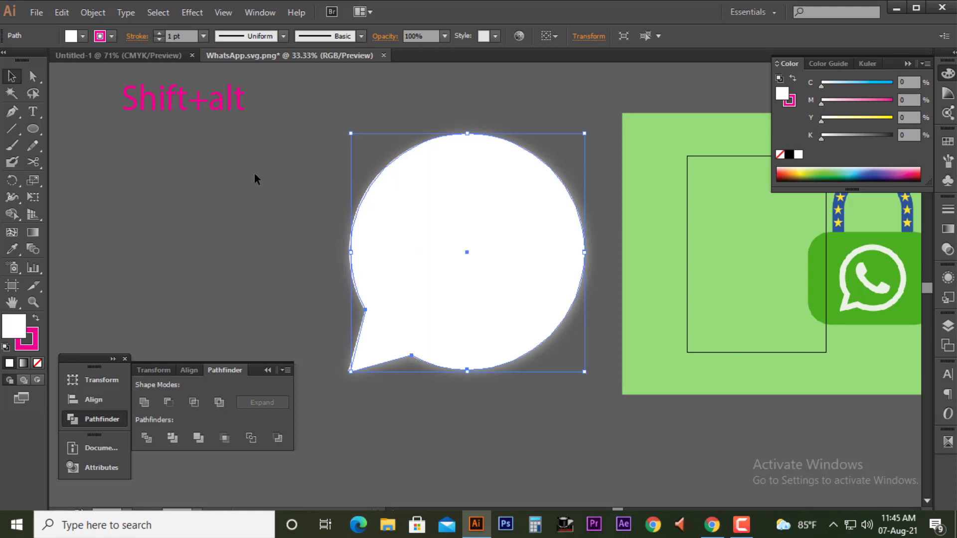
Duplicate the Shift+alt note below and append '+' so it reads Shift+alt+.
click(259, 160)
drag(228, 100, 228, 144)
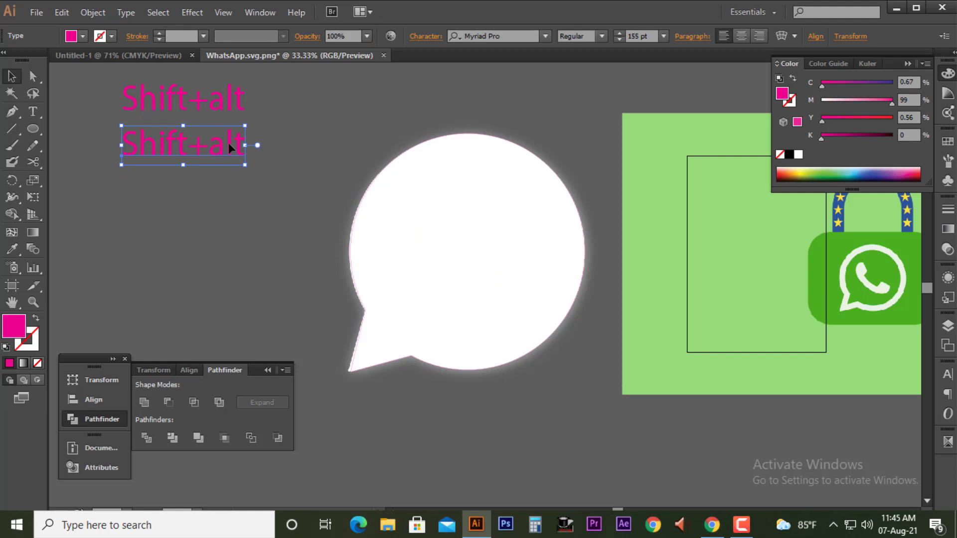
double_click(228, 143)
text(+)
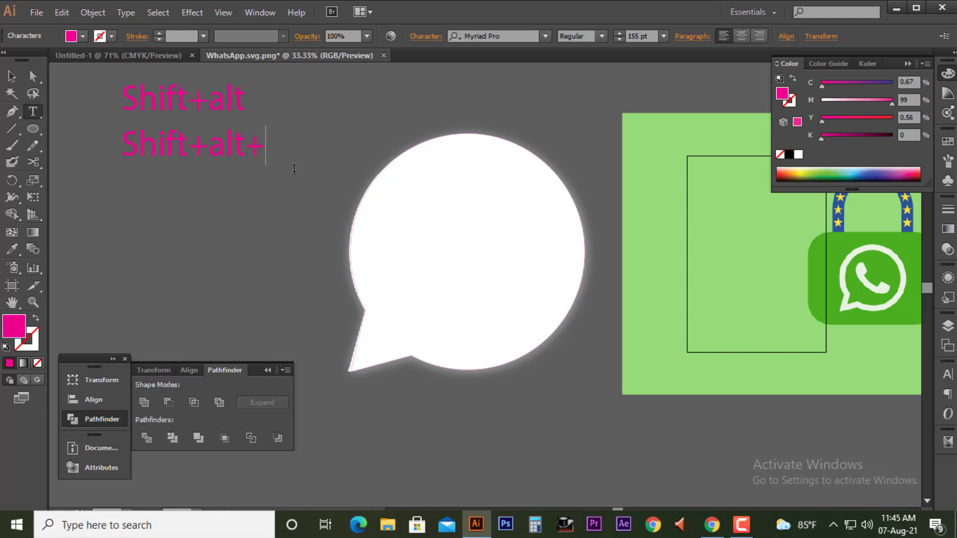
Draw a small unfilled bracket mark after the new note and nudge it closer.
click(9, 111)
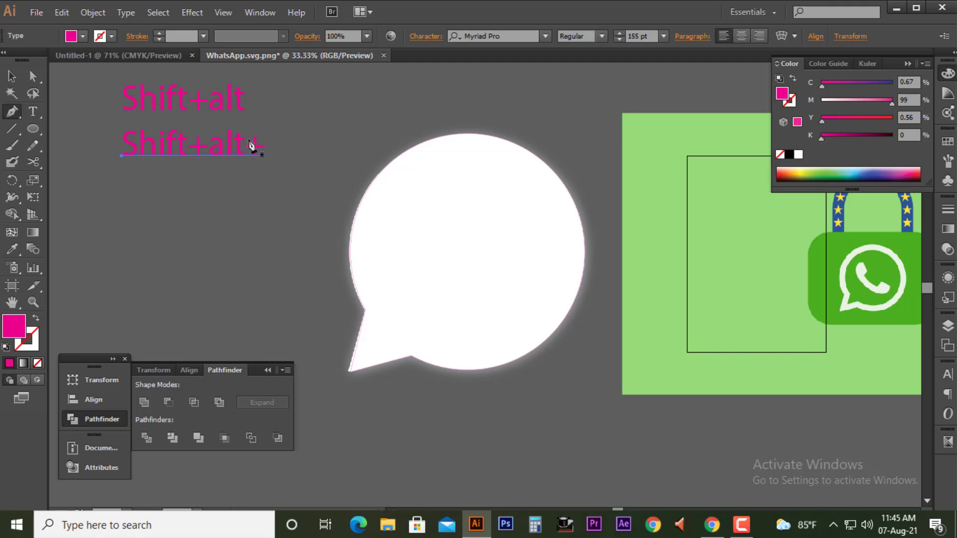
click(279, 133)
click(279, 167)
click(291, 167)
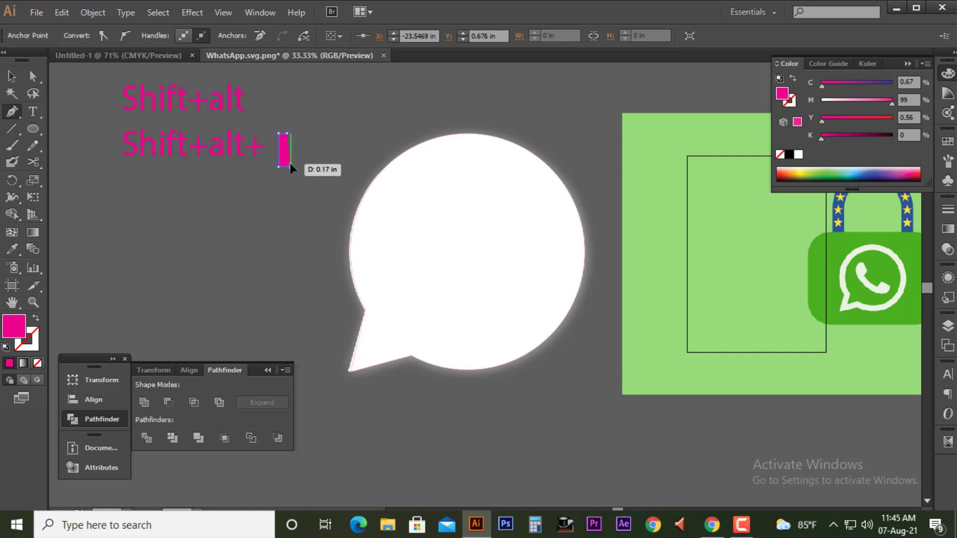
key(shift+x)
click(12, 74)
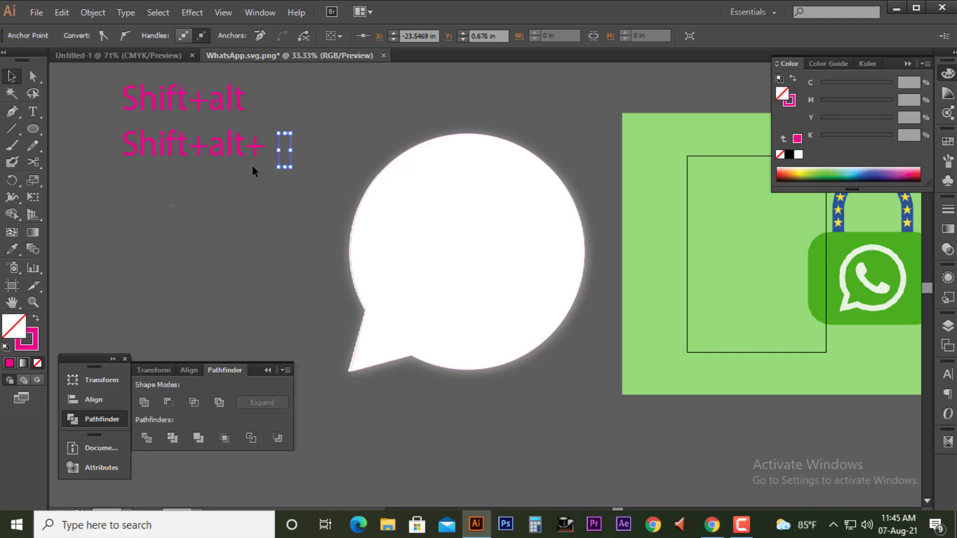
drag(280, 150, 271, 145)
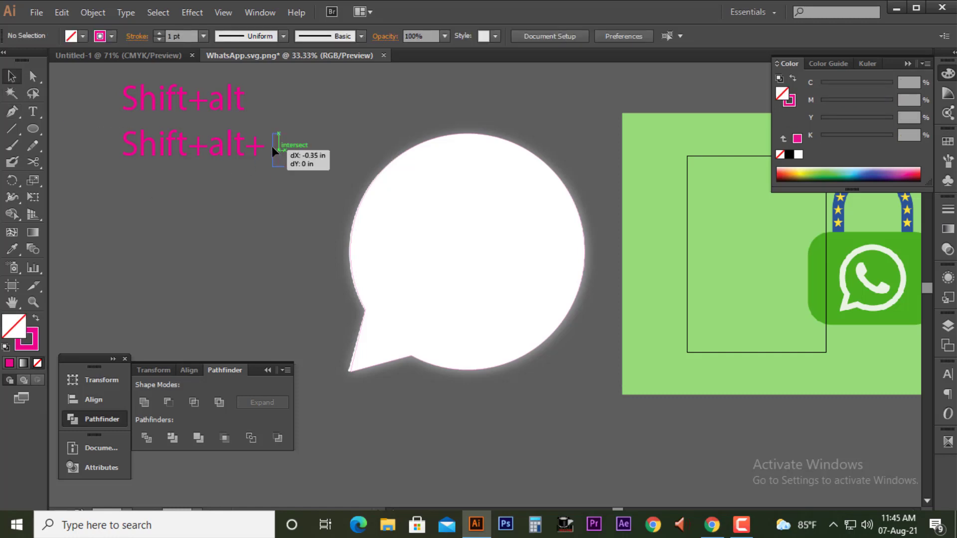
click(281, 178)
scroll(303, 114, up, 2)
Send the white speech bubble to the back of the logo.
scroll(339, 169, down, 2)
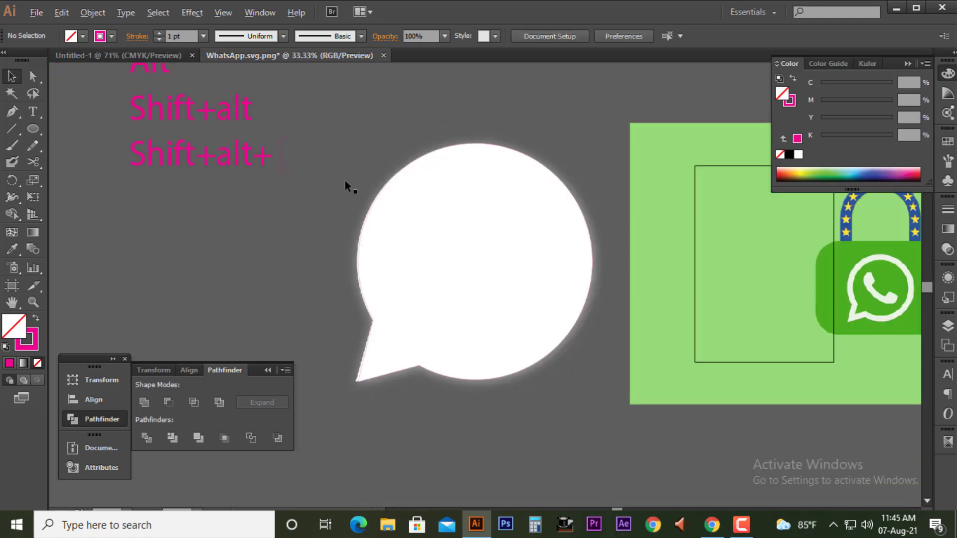
click(385, 221)
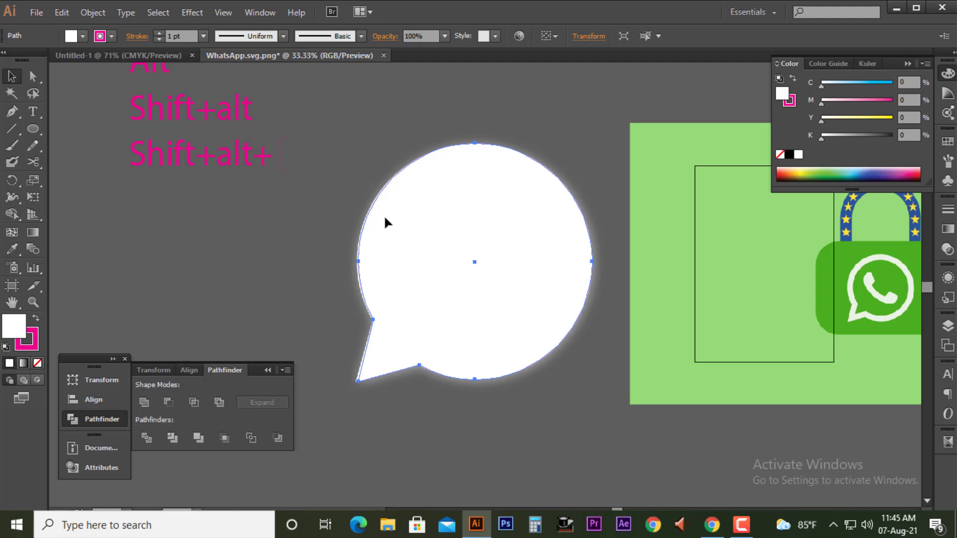
key(ctrl+shift+bracketleft)
click(292, 246)
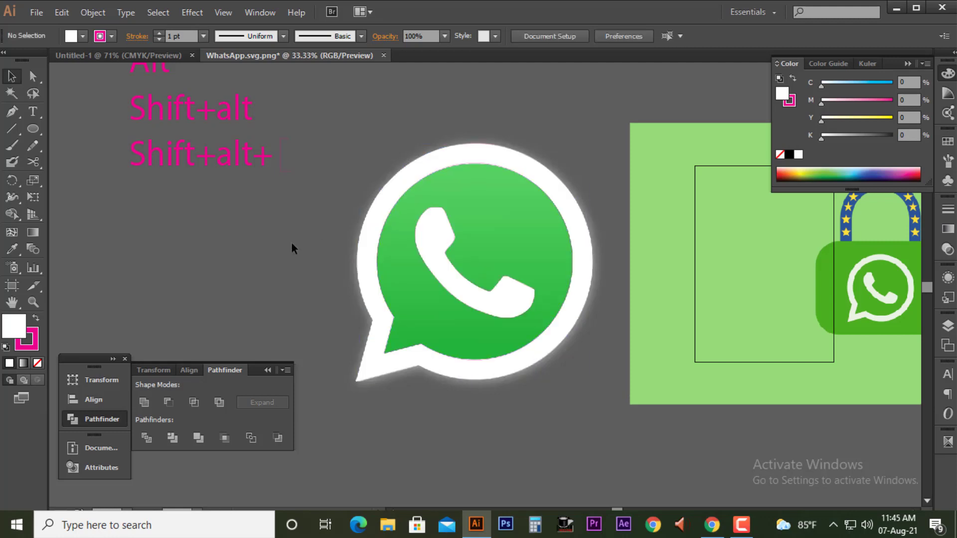
Fill the inner circle green using C100 Y100.
click(494, 168)
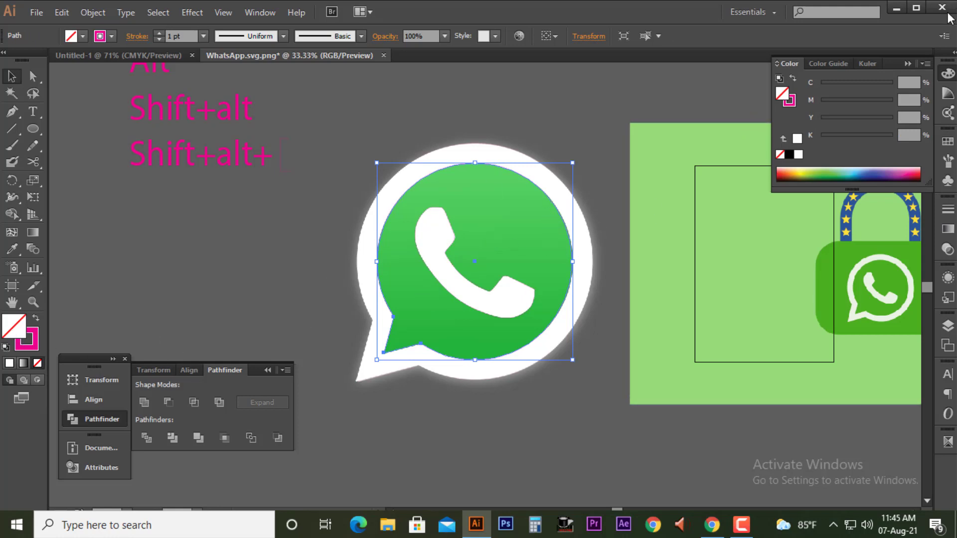
drag(870, 84, 911, 81)
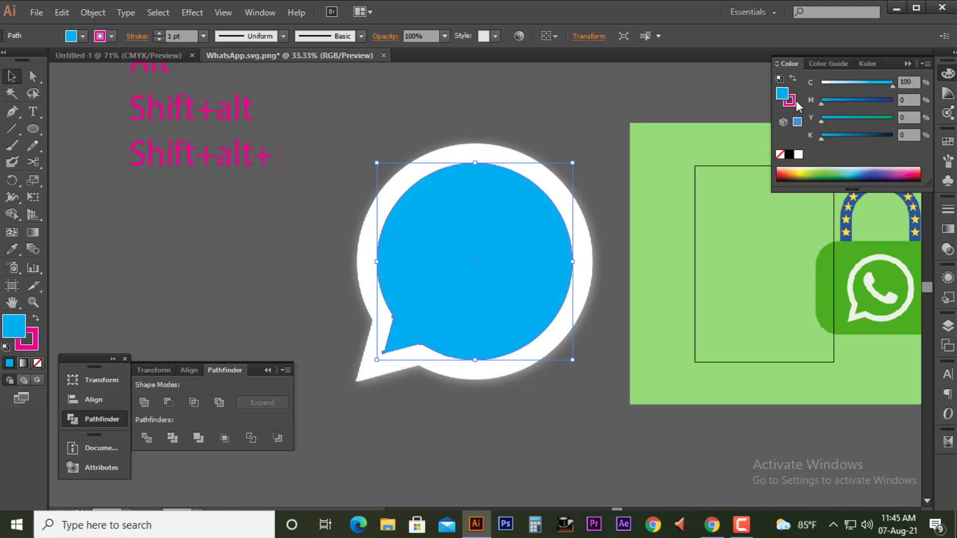
drag(847, 117, 892, 117)
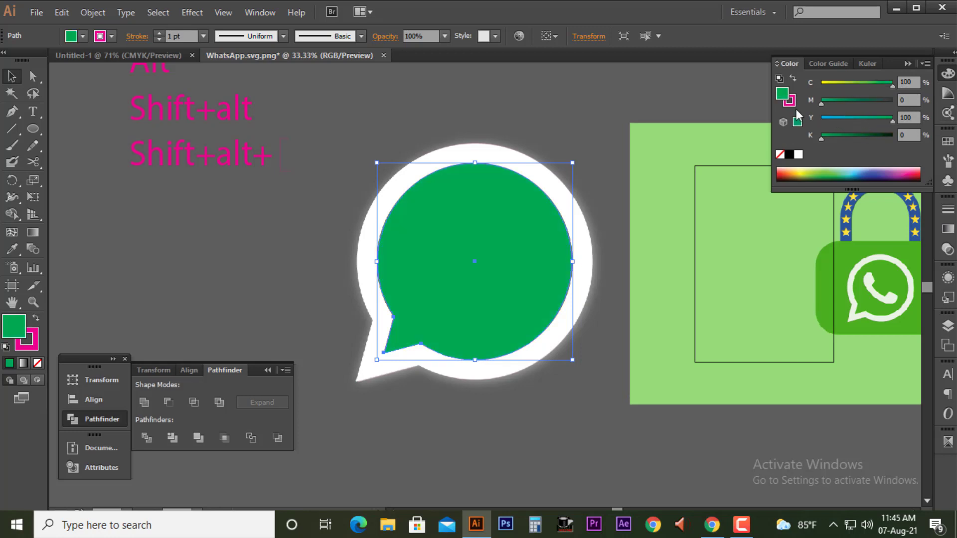
click(492, 112)
Stack the green circle and white bubble behind the handset, and fill the handset white.
click(453, 259)
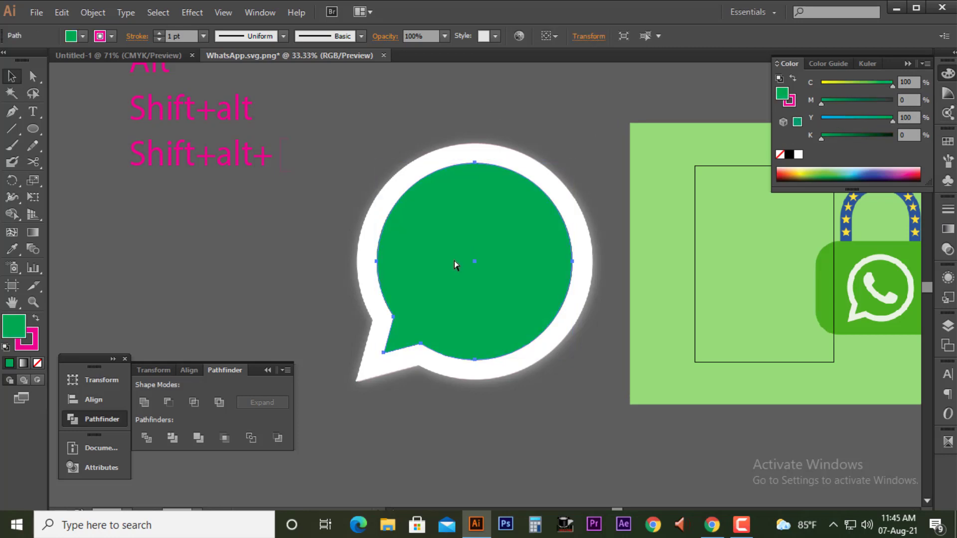
shift+click(570, 329)
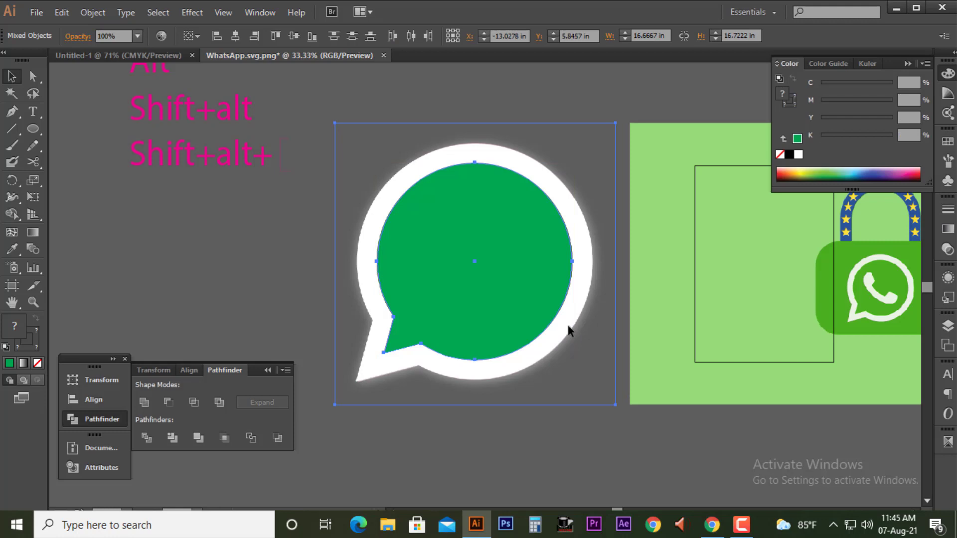
key(ctrl+shift+bracketleft)
click(516, 378)
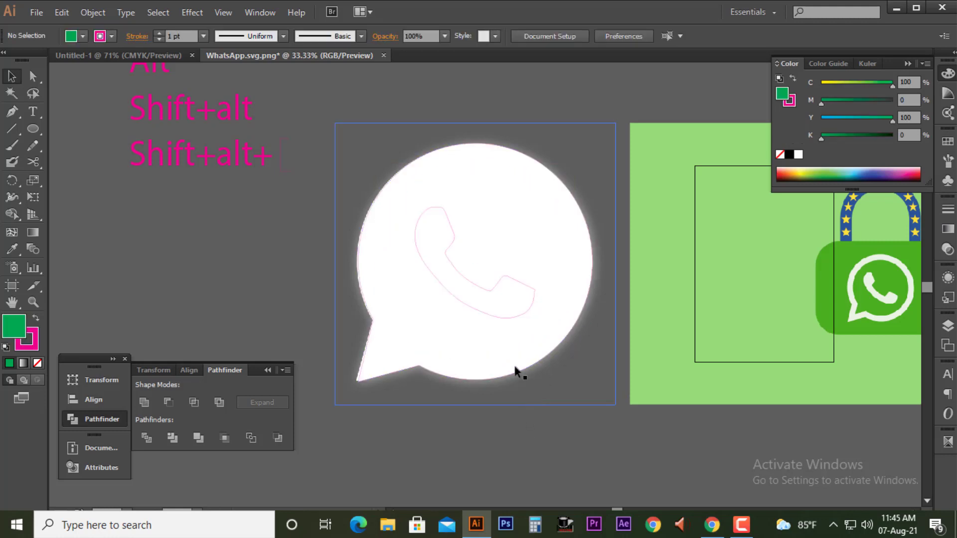
click(527, 369)
key(ctrl+shift+bracketleft)
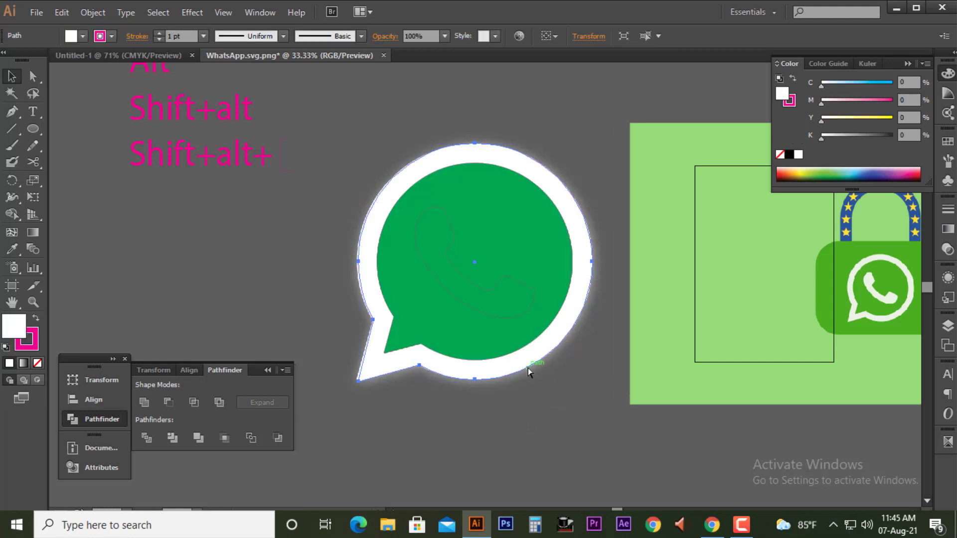
click(546, 374)
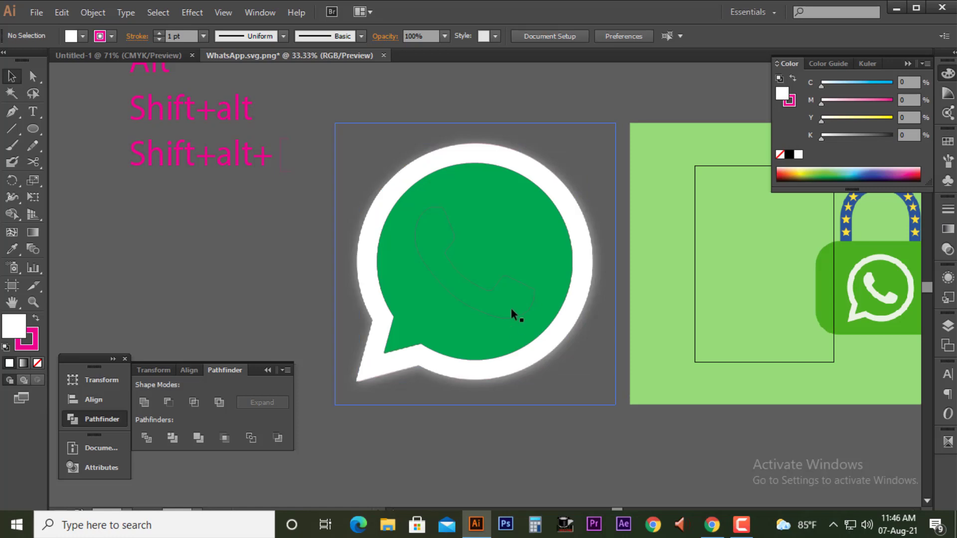
click(512, 277)
click(796, 144)
Select the WhatsApp logo and try moving it left, then undo the move.
click(578, 113)
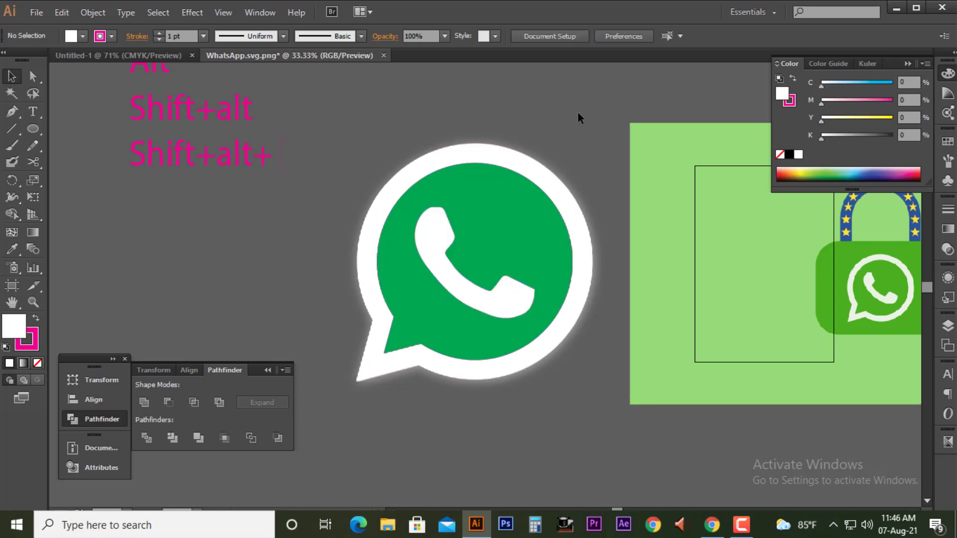
scroll(581, 148, down, 1)
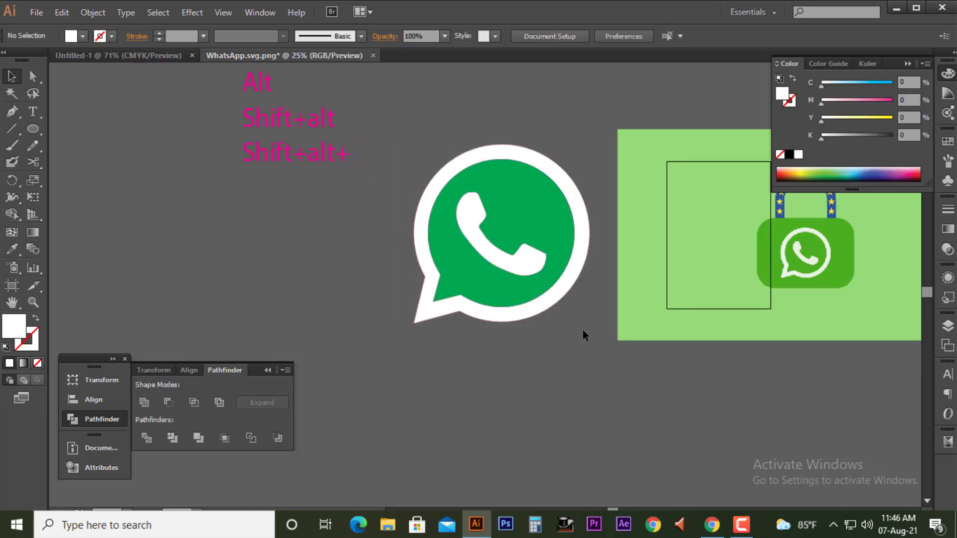
drag(582, 329, 462, 101)
click(479, 109)
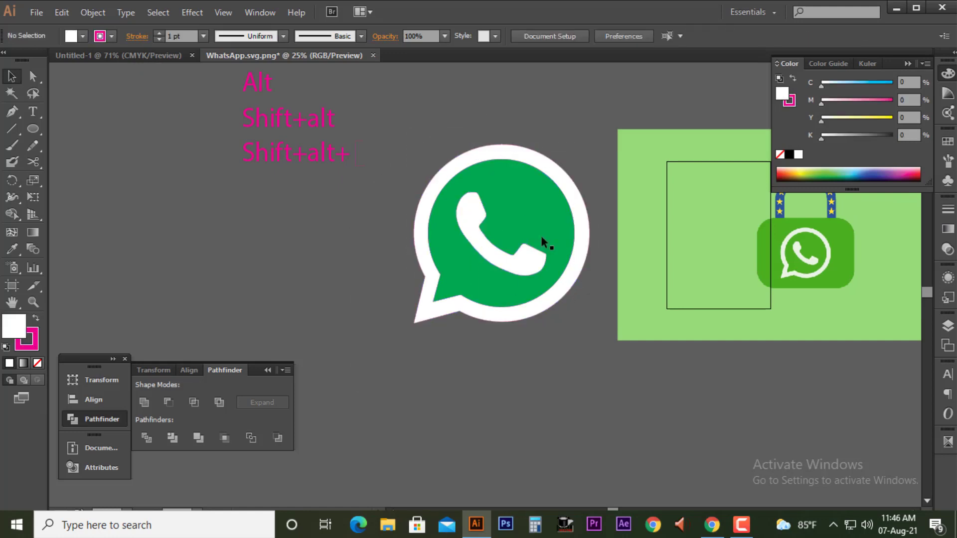
drag(502, 226, 321, 260)
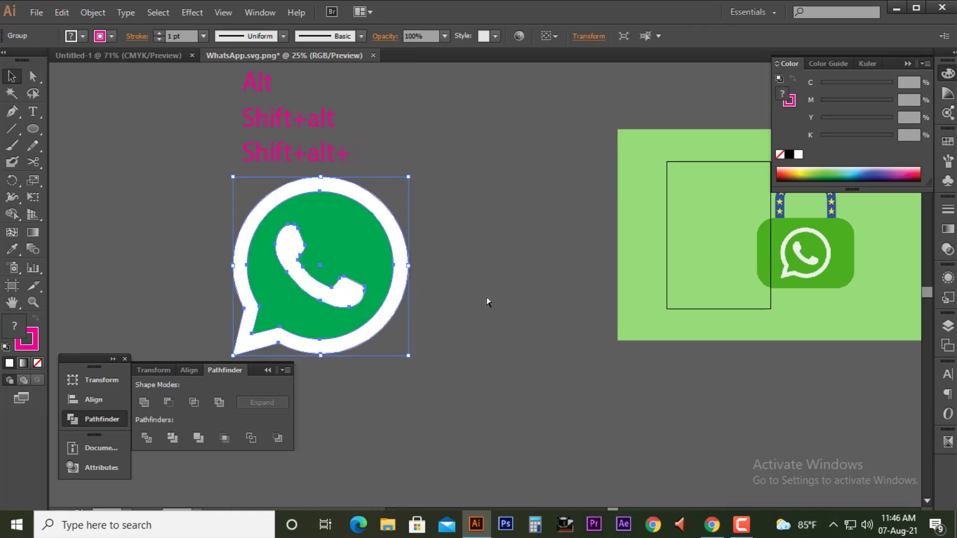
key(ctrl+z)
Hide the panels and drag the padlock artwork below the WhatsApp logo.
key(Tab)
scroll(467, 358, down, 1)
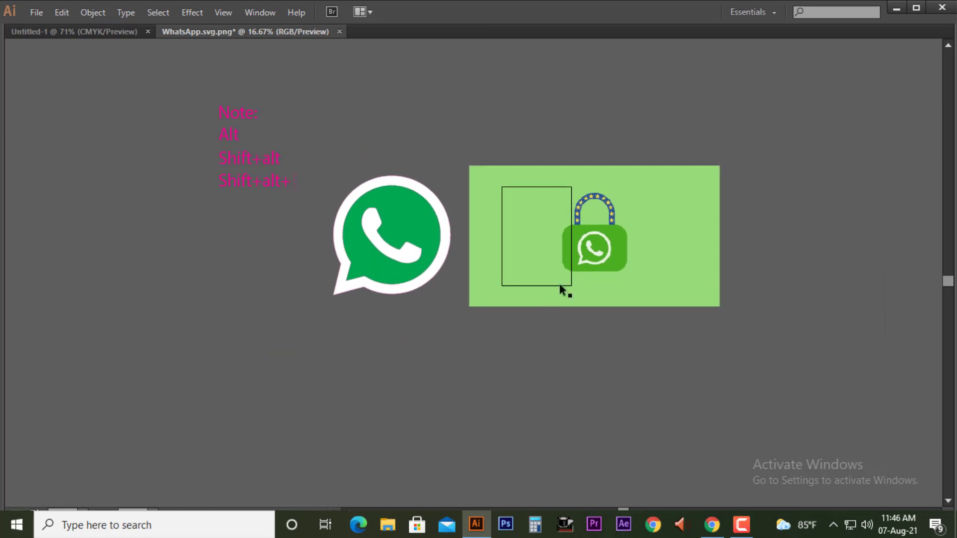
drag(568, 269, 690, 269)
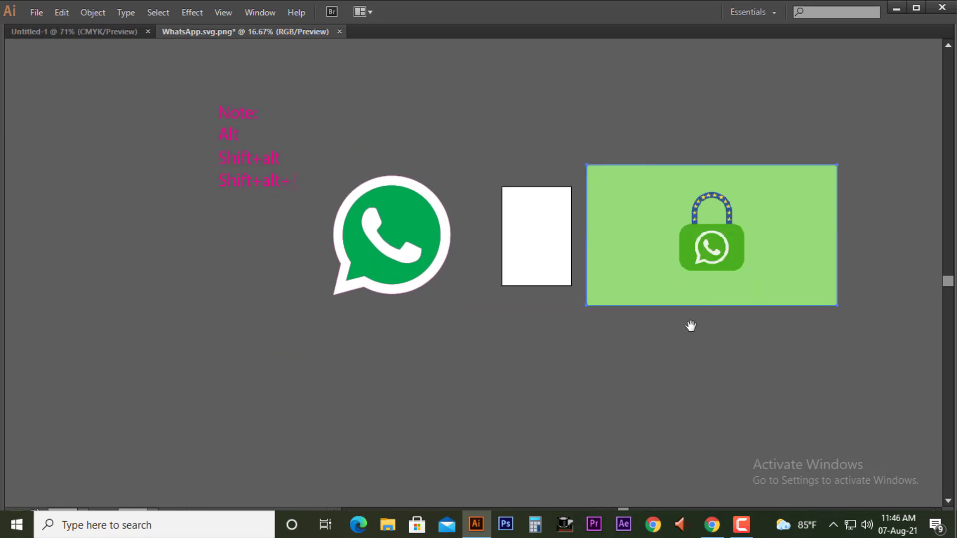
scroll(582, 354, right, 2)
scroll(580, 347, up, 1)
scroll(582, 346, down, 3)
scroll(584, 342, up, 3)
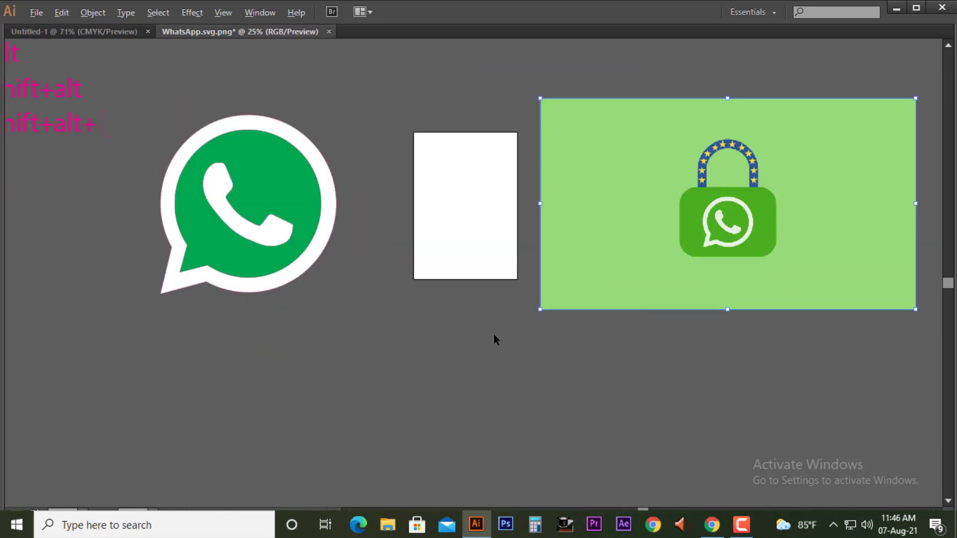
scroll(494, 334, down, 1)
mouse_move(602, 293)
mouse_down()
mouse_move(322, 449)
mouse_move(255, 437)
mouse_up()
Drop the padlock image at its new spot and bring the panels back.
scroll(456, 320, down, 2)
scroll(455, 320, left, 2)
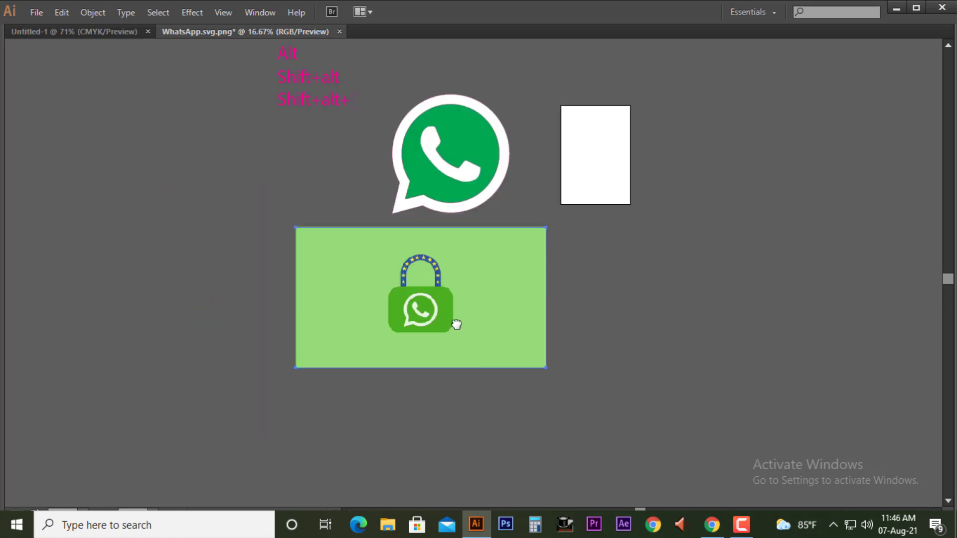
click(579, 386)
key(Tab)
Trace a rectangle over the padlock image and swap fill and stroke so it's unfilled.
drag(33, 128, 102, 129)
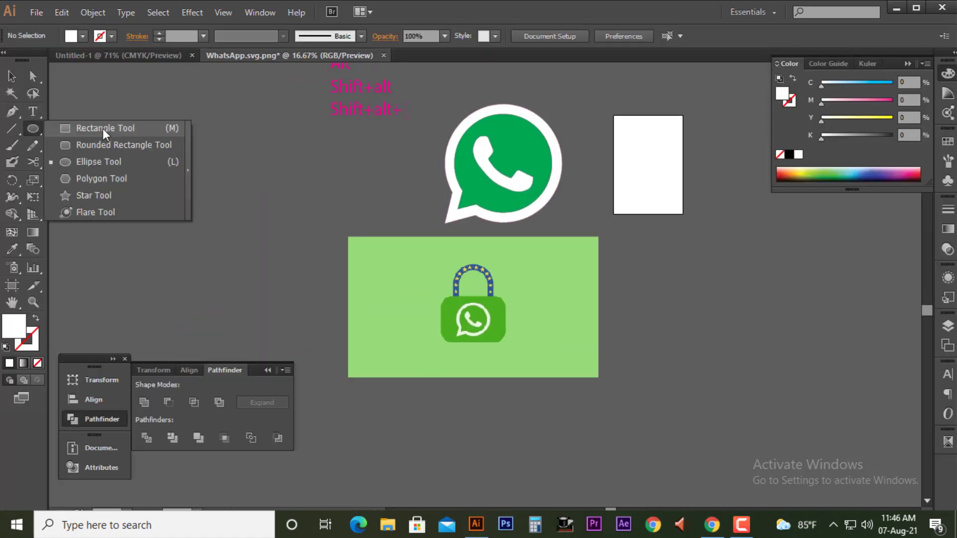
drag(348, 237, 598, 377)
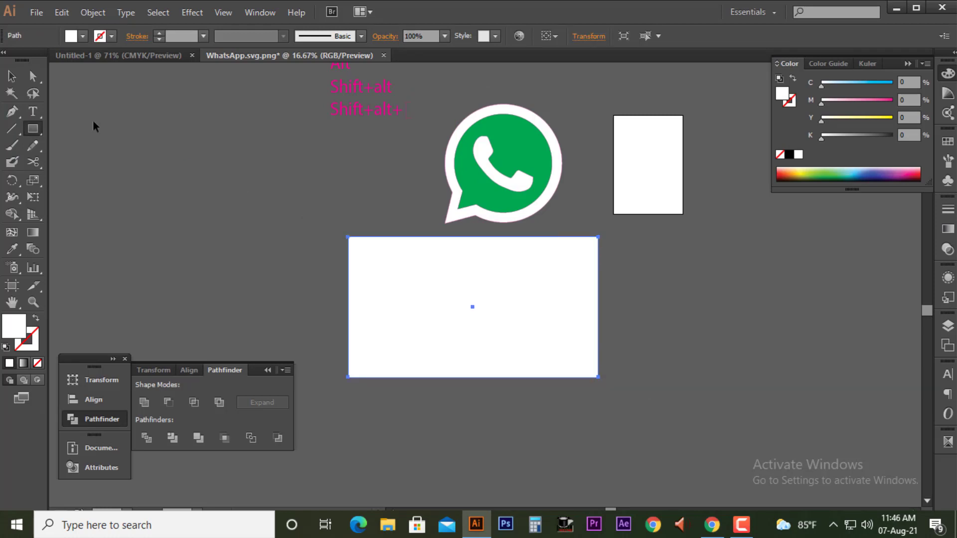
click(12, 76)
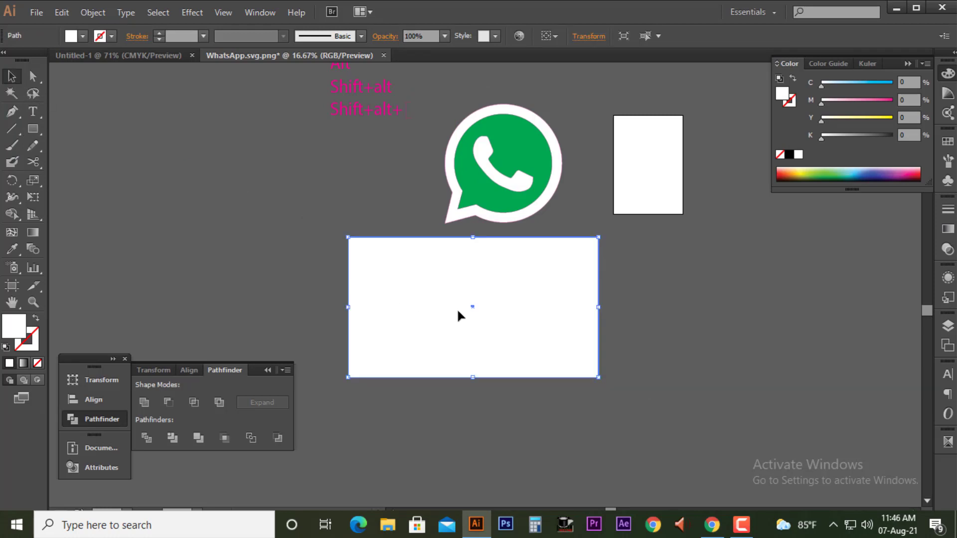
click(36, 317)
click(260, 303)
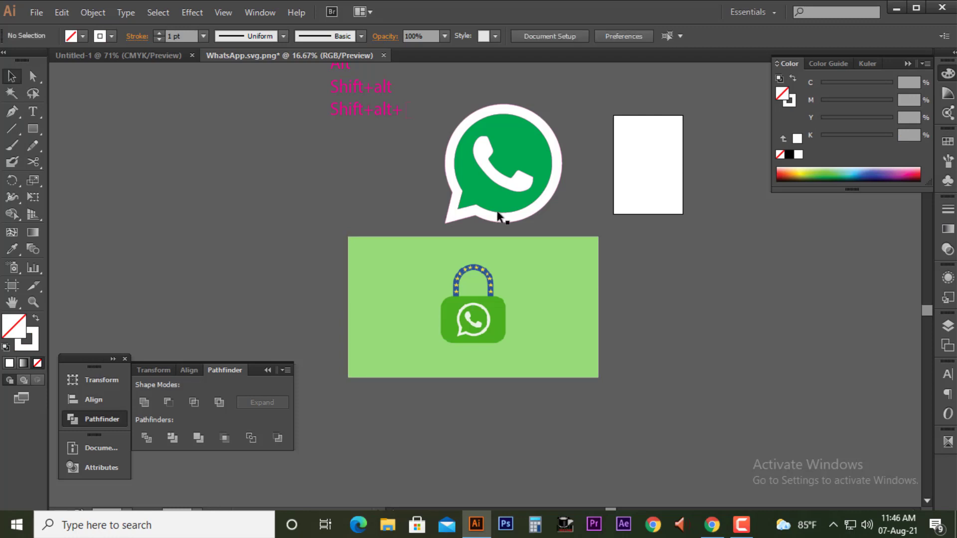
scroll(471, 340, up, 1)
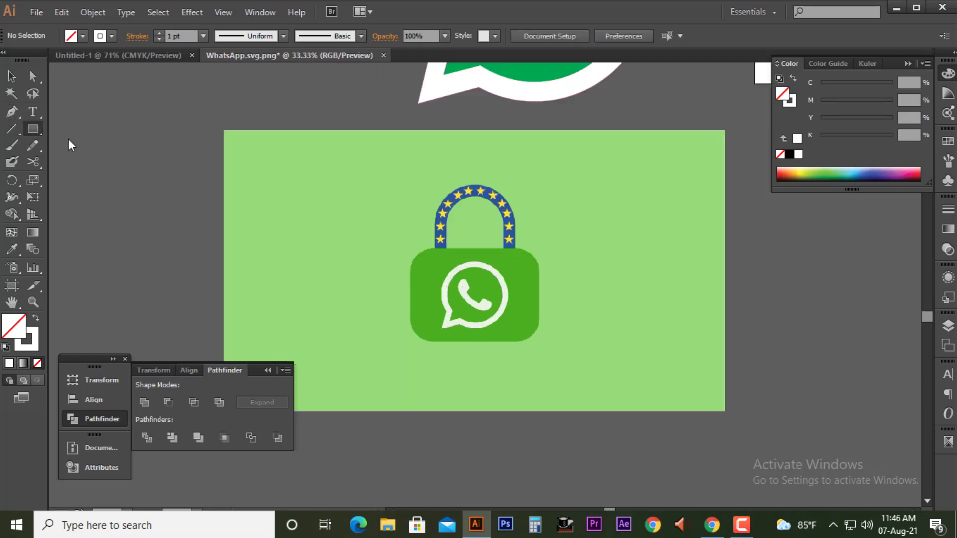
Try a rounded rectangle and then an ellipse over the padlock body.
mouse_move(33, 129)
mouse_down()
mouse_move(100, 166)
mouse_move(100, 145)
mouse_up()
drag(410, 249, 540, 339)
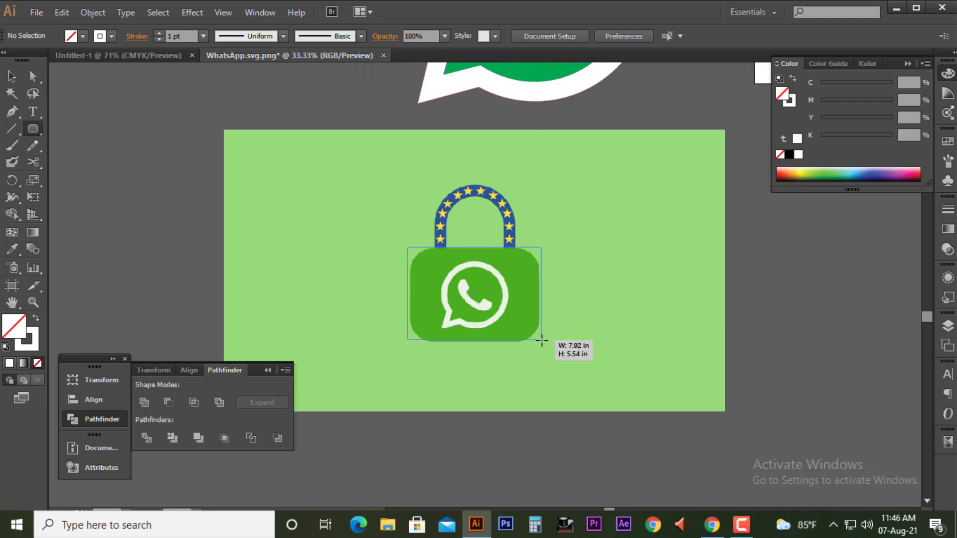
key(ctrl+shift+a)
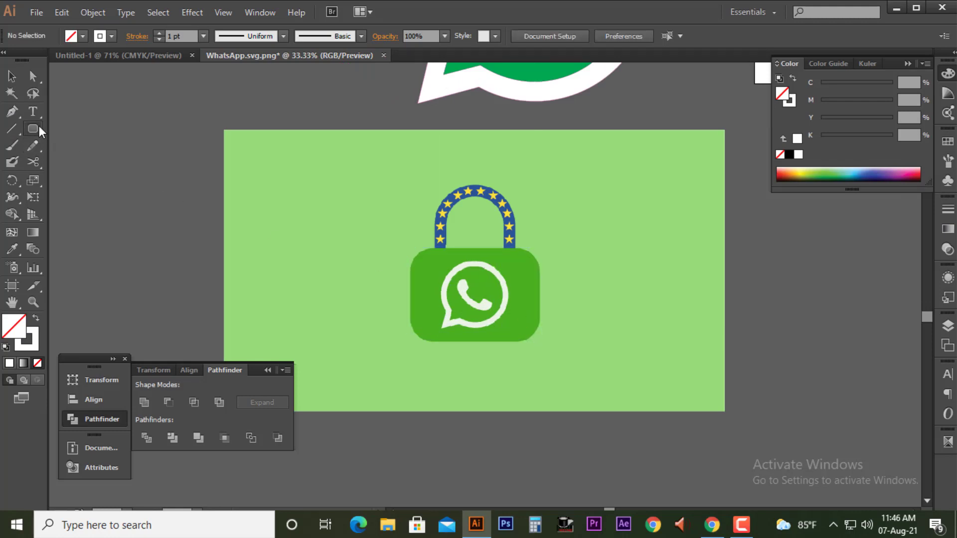
mouse_move(38, 127)
mouse_down()
mouse_move(108, 151)
mouse_move(110, 160)
mouse_up()
drag(414, 249, 543, 343)
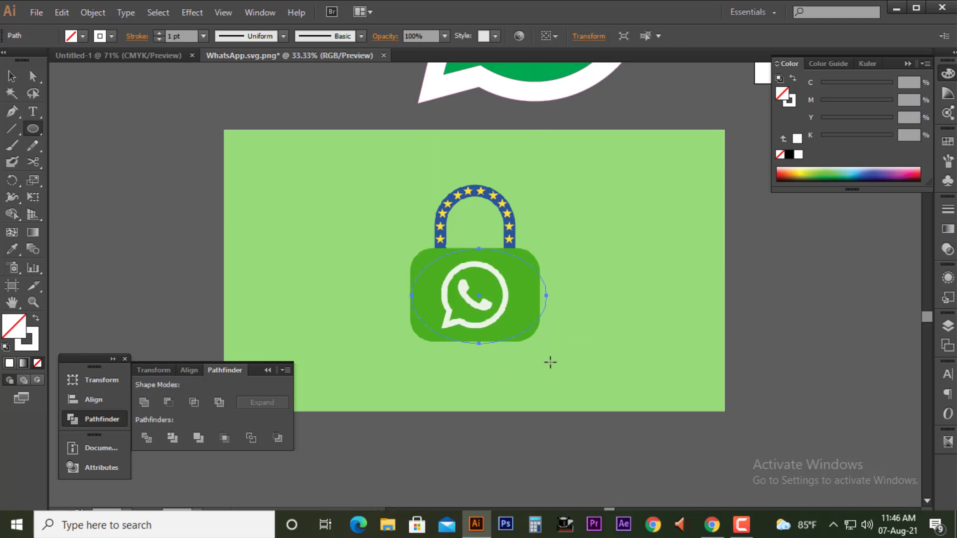
click(414, 260)
click(513, 291)
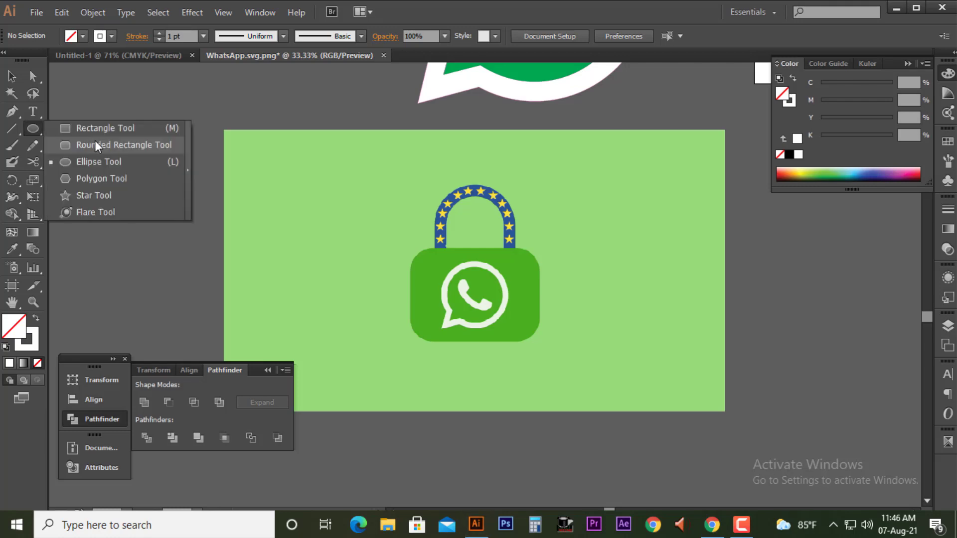
Create a rounded rectangle with corner radius 3.
drag(38, 123, 95, 140)
drag(408, 245, 538, 341)
click(516, 311)
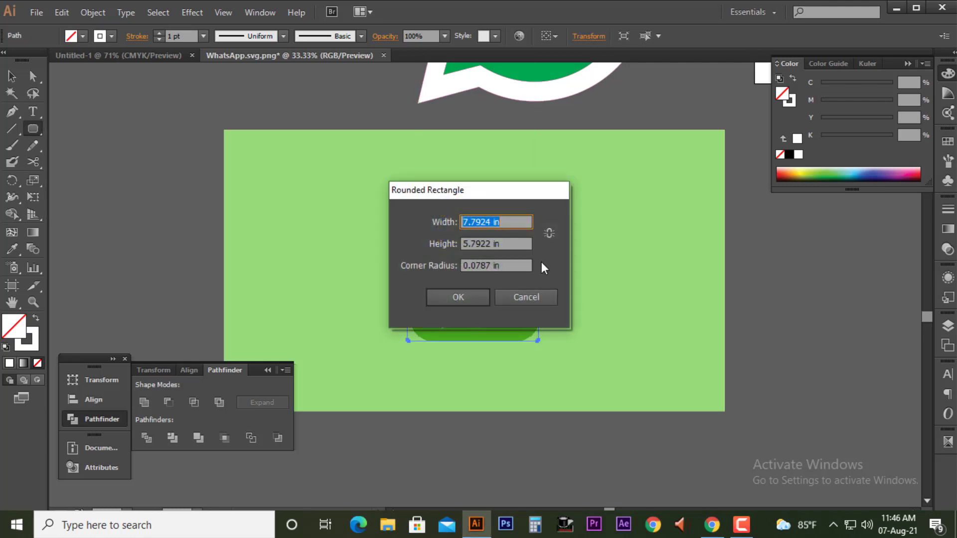
click(502, 266)
text(3mm)
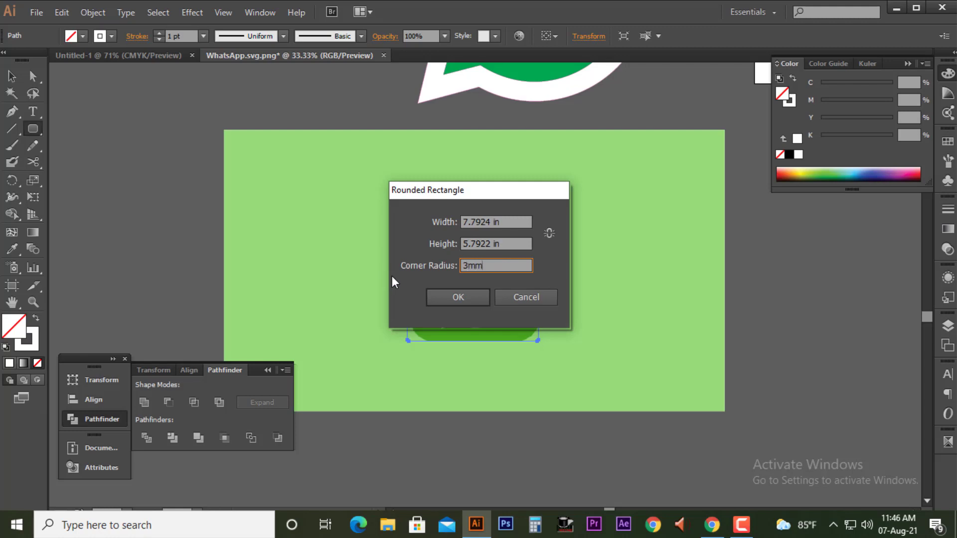
key(Return)
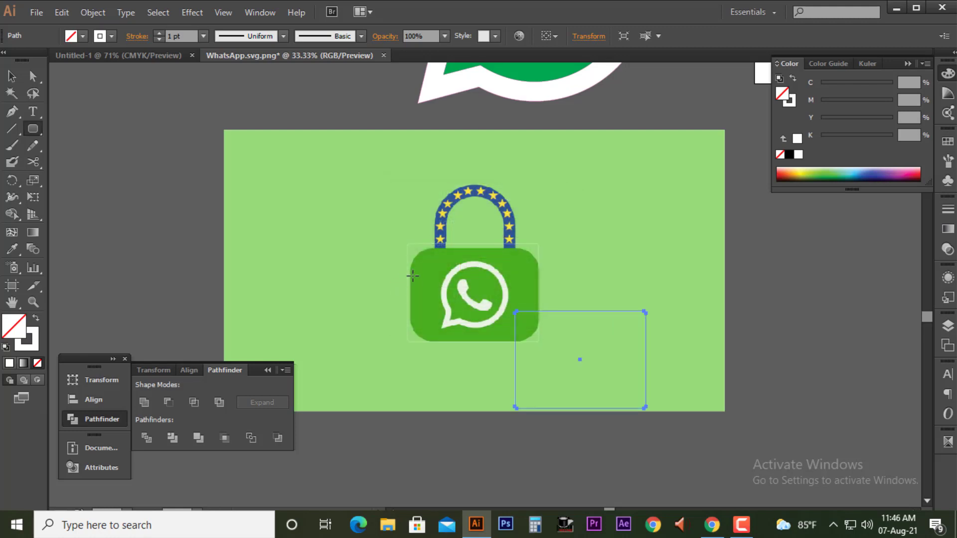
key(v)
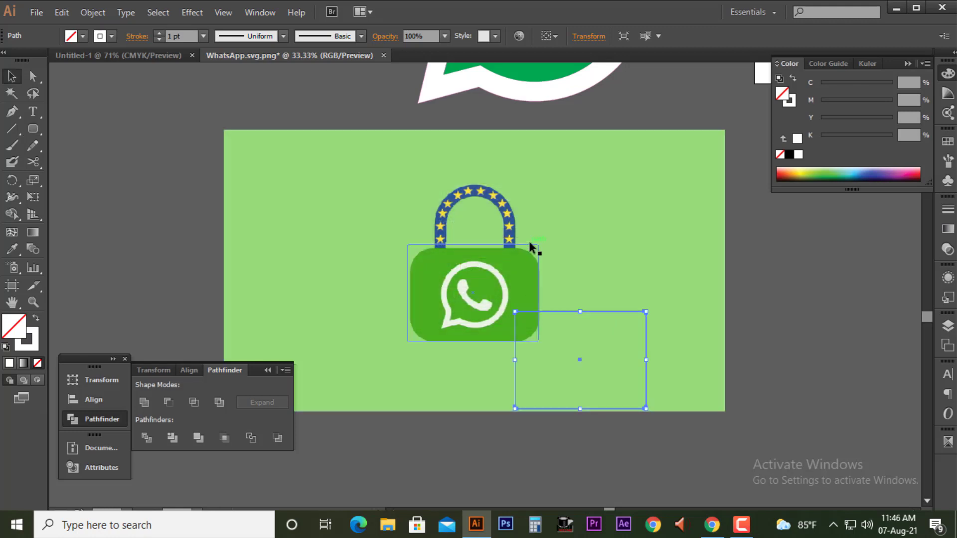
click(529, 251)
click(605, 312)
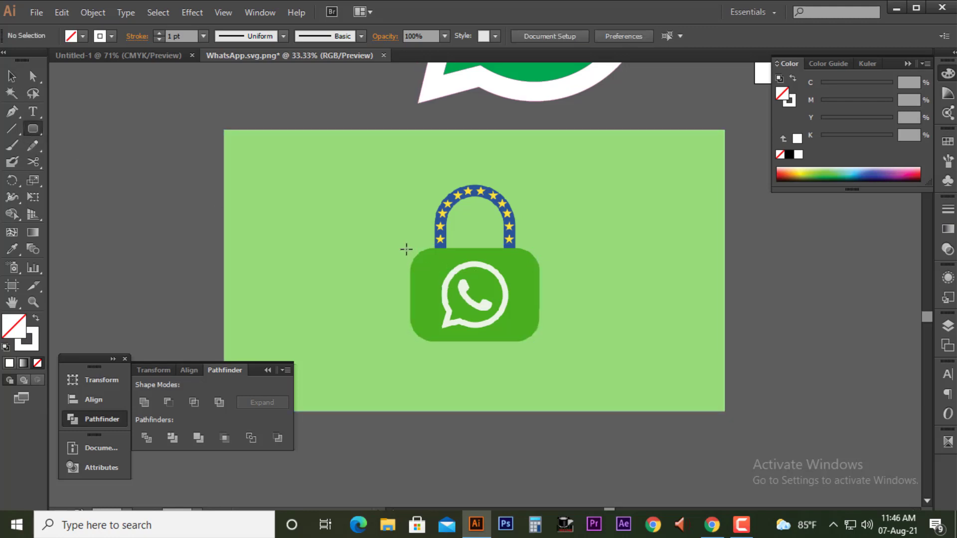
Draw another rounded rectangle over the padlock body with corner radius 0.5.
drag(411, 248, 535, 343)
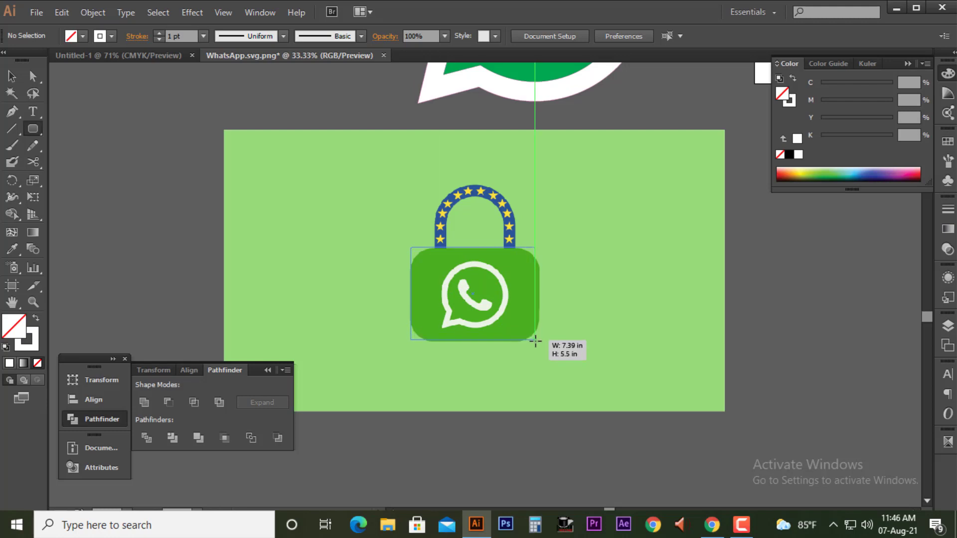
click(527, 308)
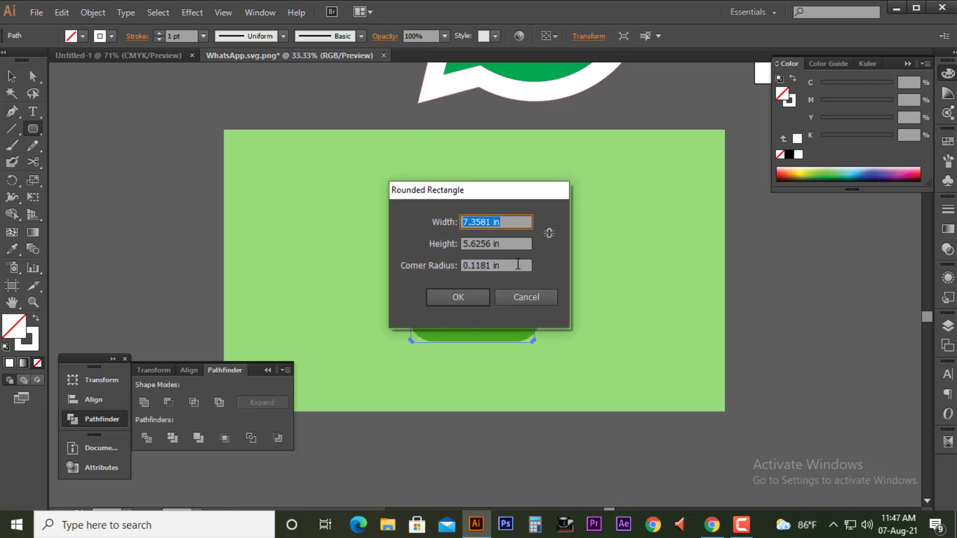
text(0.5)
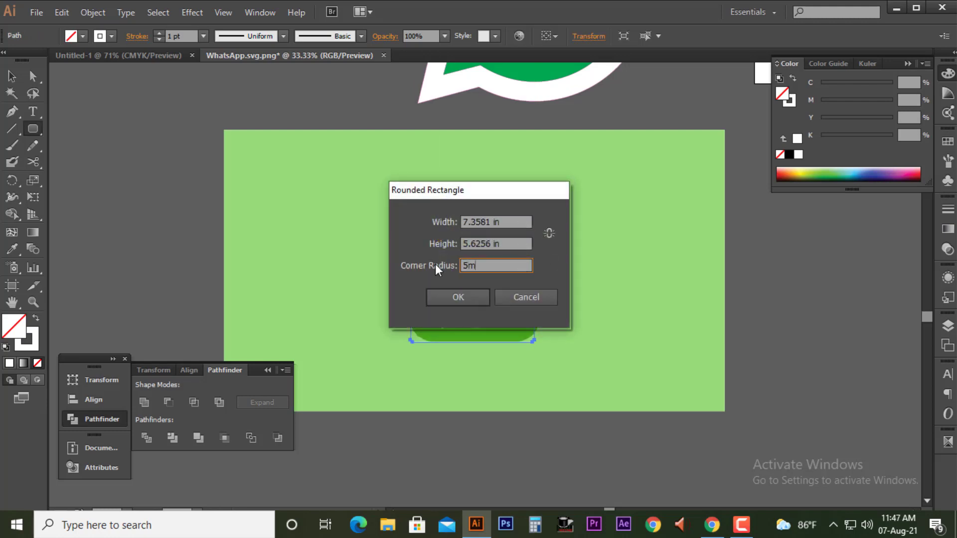
key(Return)
Delete the stray rectangle and reopen the Rounded Rectangle size settings.
key(v)
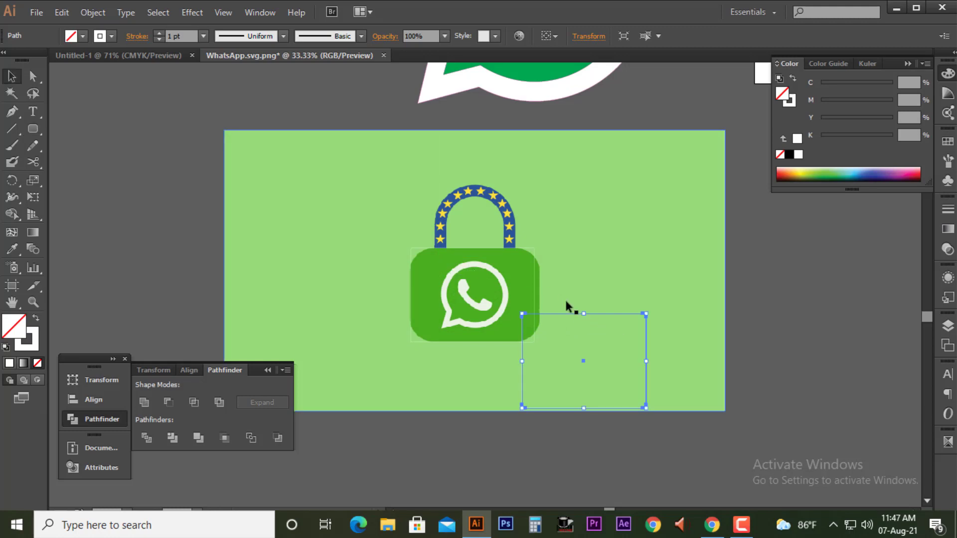
shift+click(533, 269)
click(575, 312)
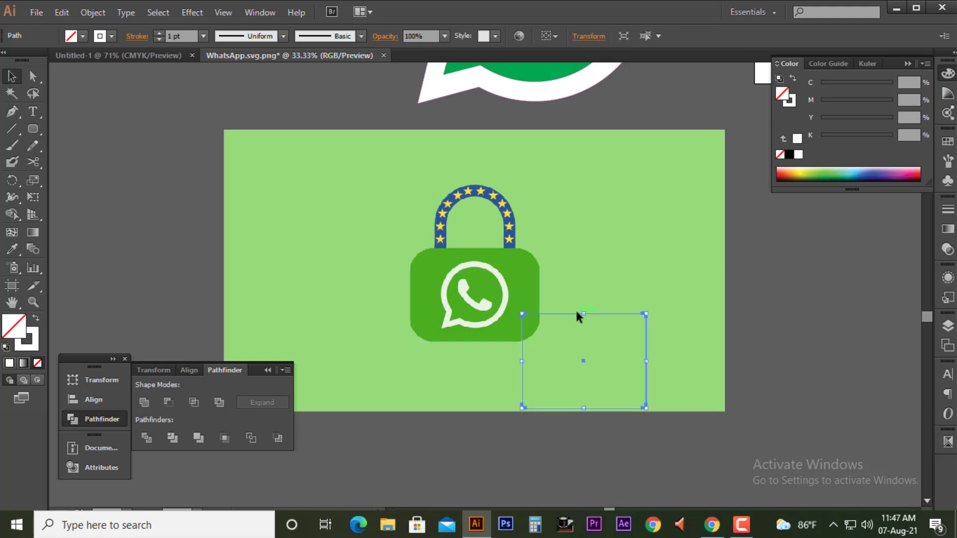
key(Delete)
click(33, 128)
click(367, 290)
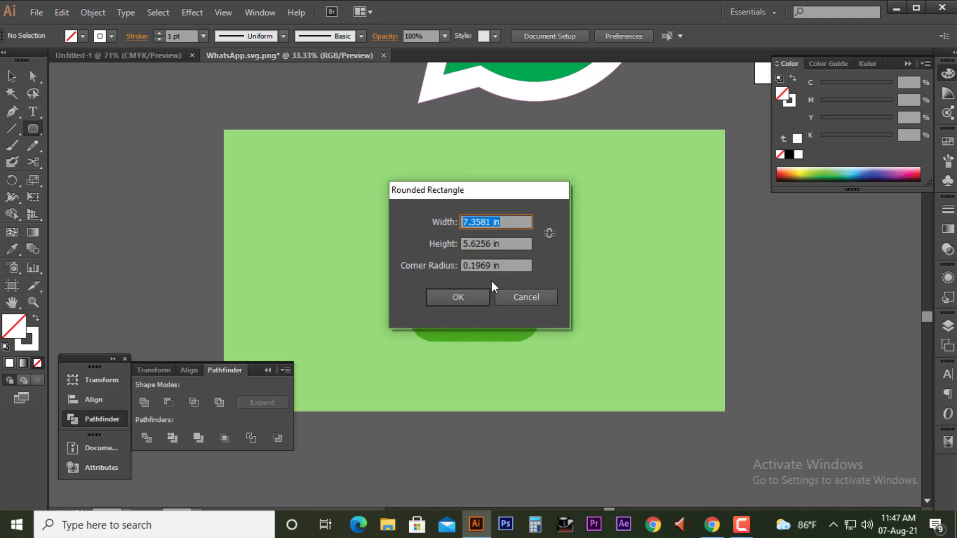
Create a rounded rectangle with corner radius 10 and move it toward the padlock body.
double_click(502, 266)
text(10)
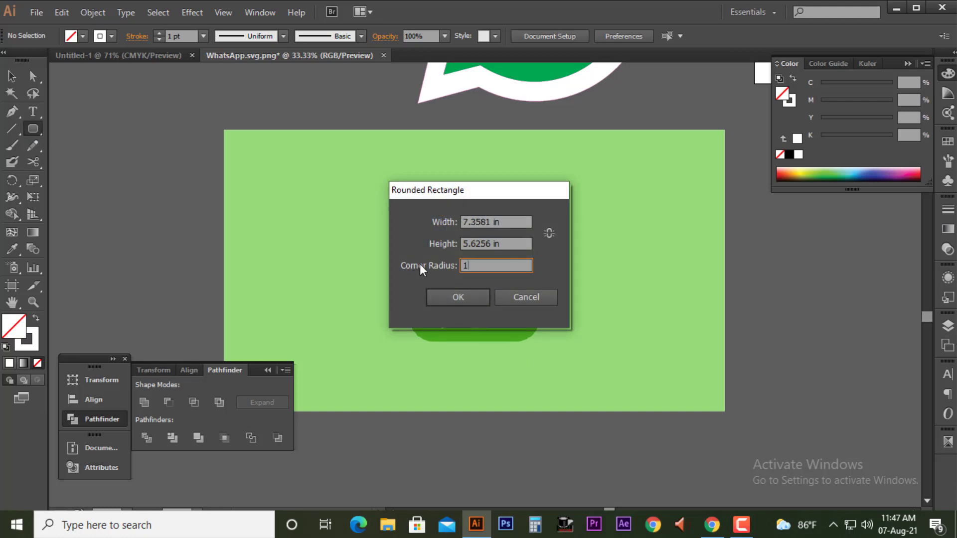
key(Return)
key(v)
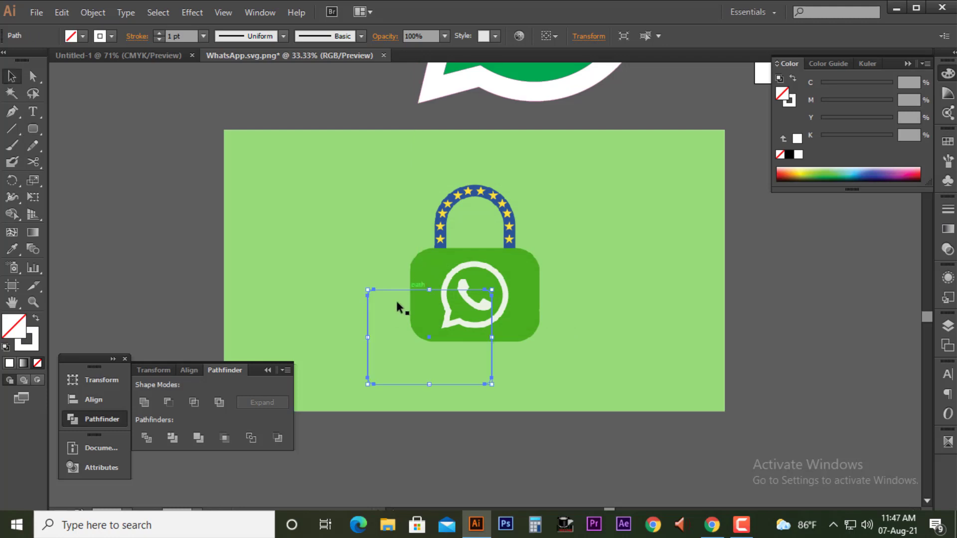
drag(402, 288, 444, 248)
click(561, 340)
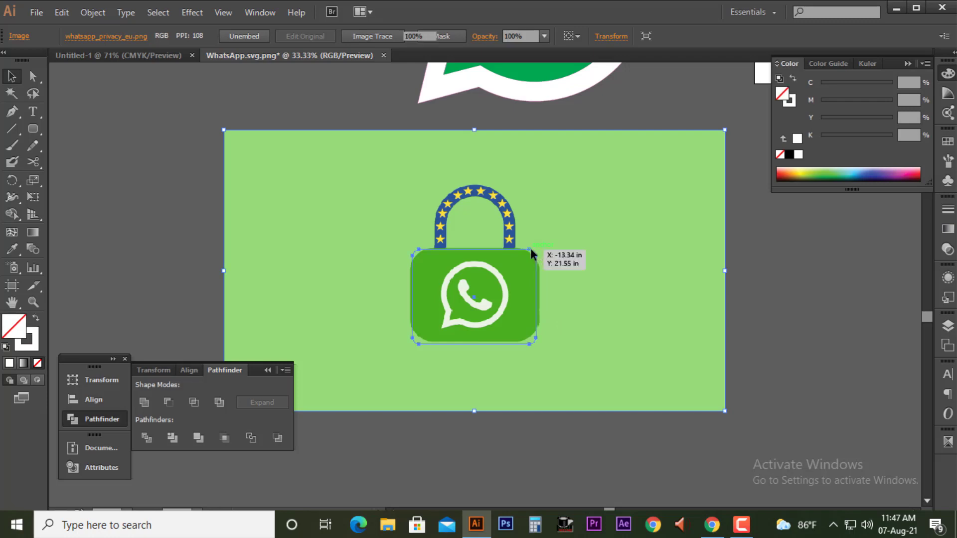
click(111, 137)
Try a corner radius of 100 twice, undoing each result.
click(37, 130)
click(451, 276)
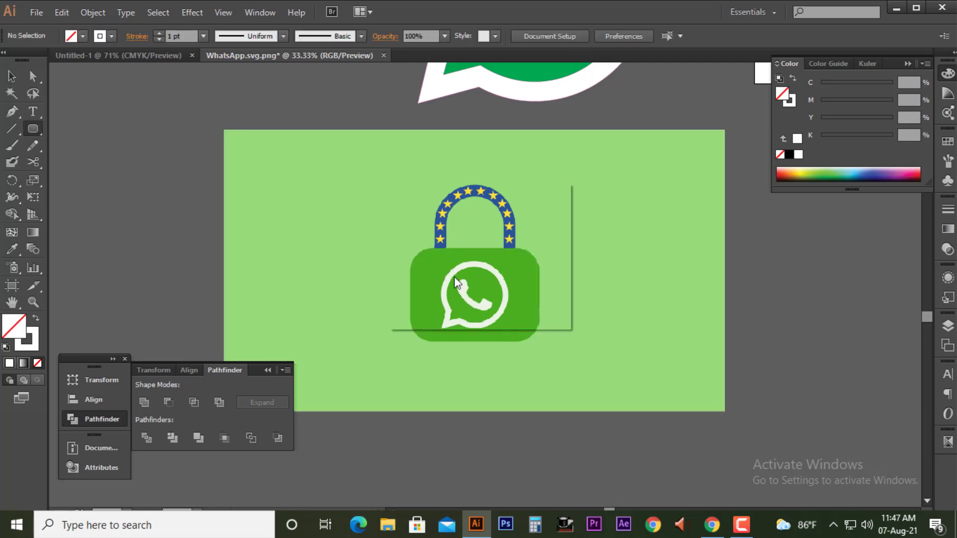
text(1)
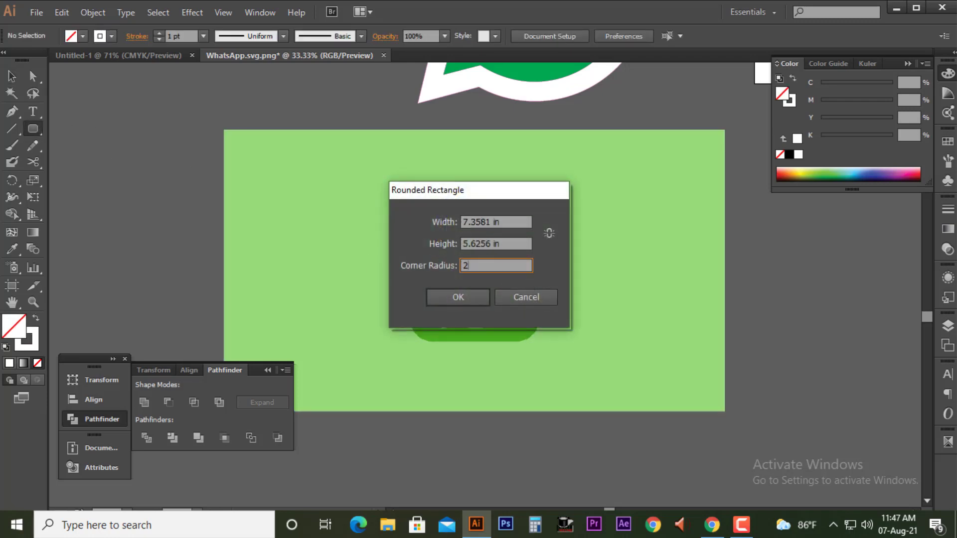
text(00)
key(Return)
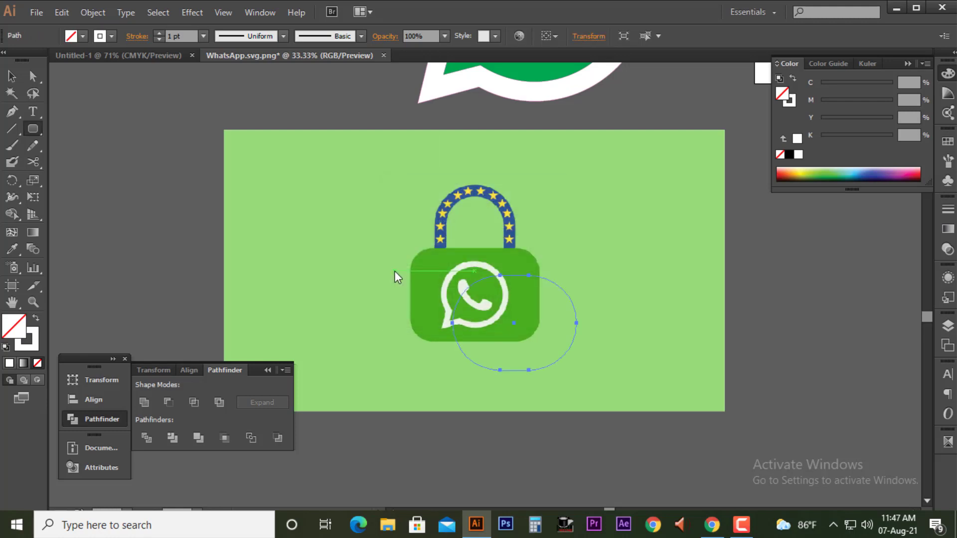
key(ctrl+z)
click(413, 273)
click(517, 269)
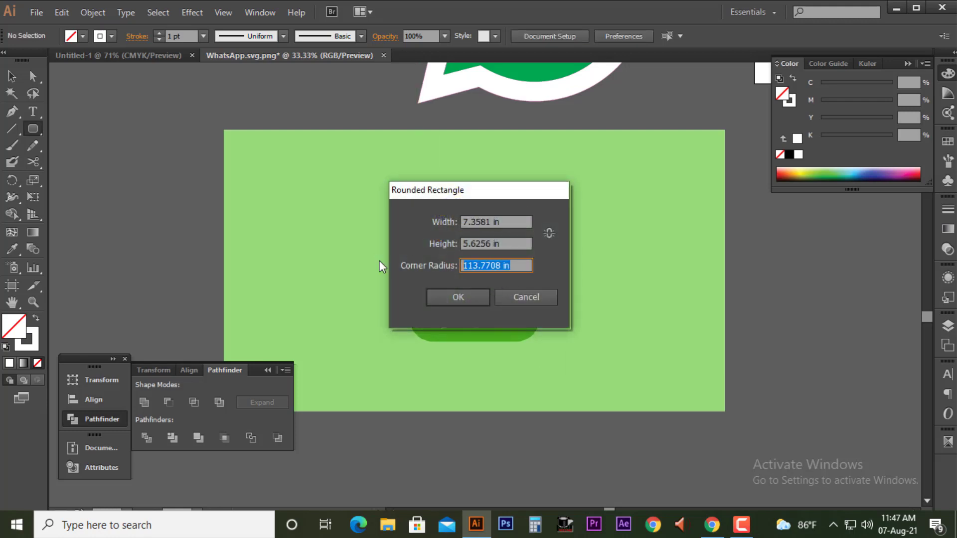
text(1)
text(00)
key(Return)
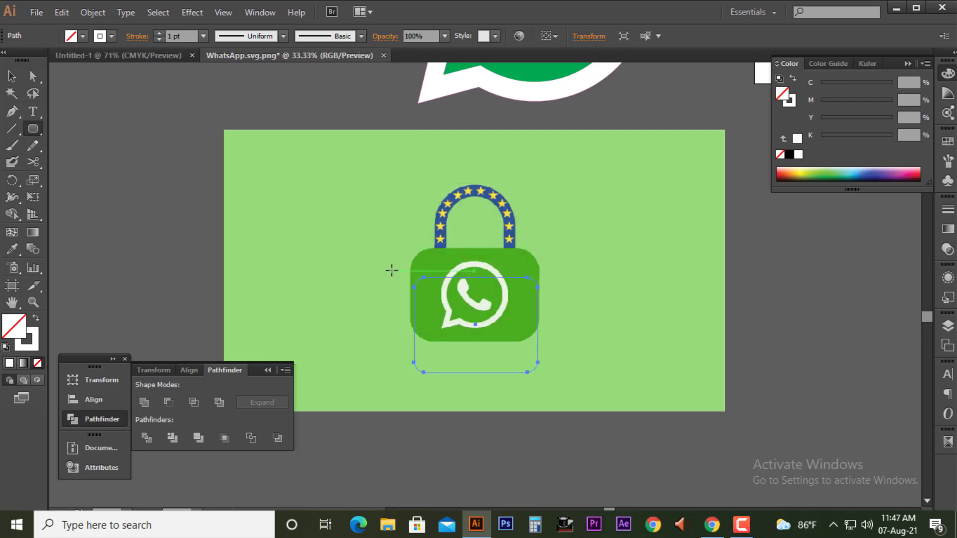
key(ctrl+z)
Create a rounded rectangle with 20 mm corners and move it onto the padlock body.
click(392, 269)
double_click(497, 268)
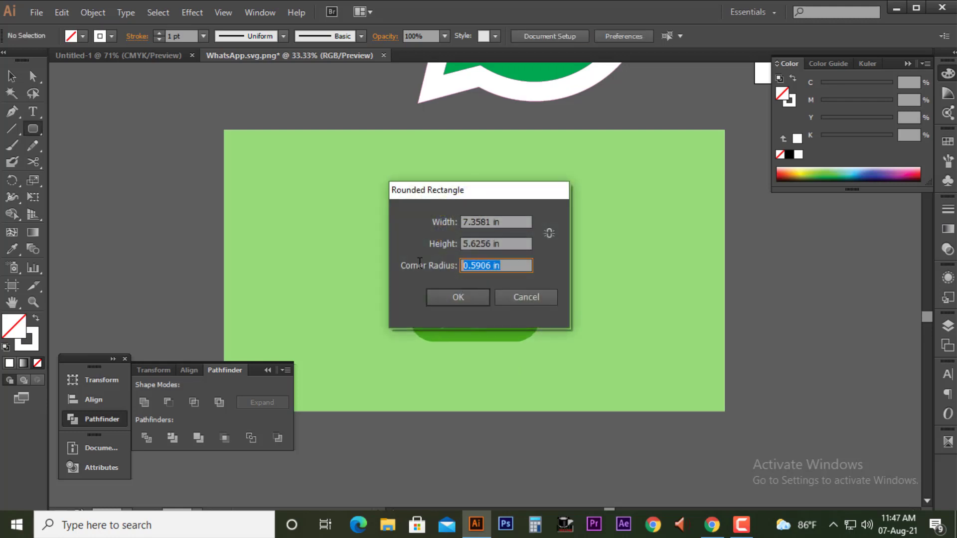
text(20mm)
key(Return)
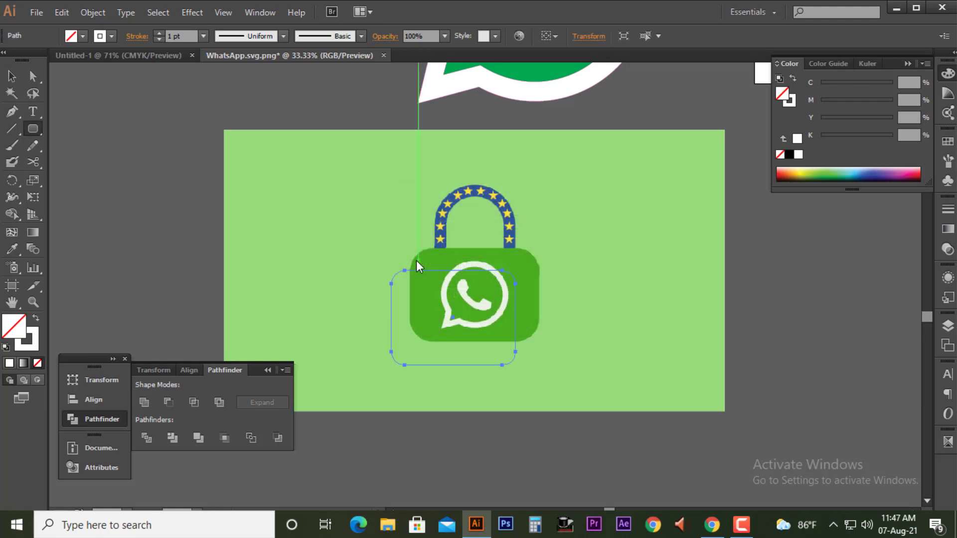
key(v)
drag(440, 272, 456, 249)
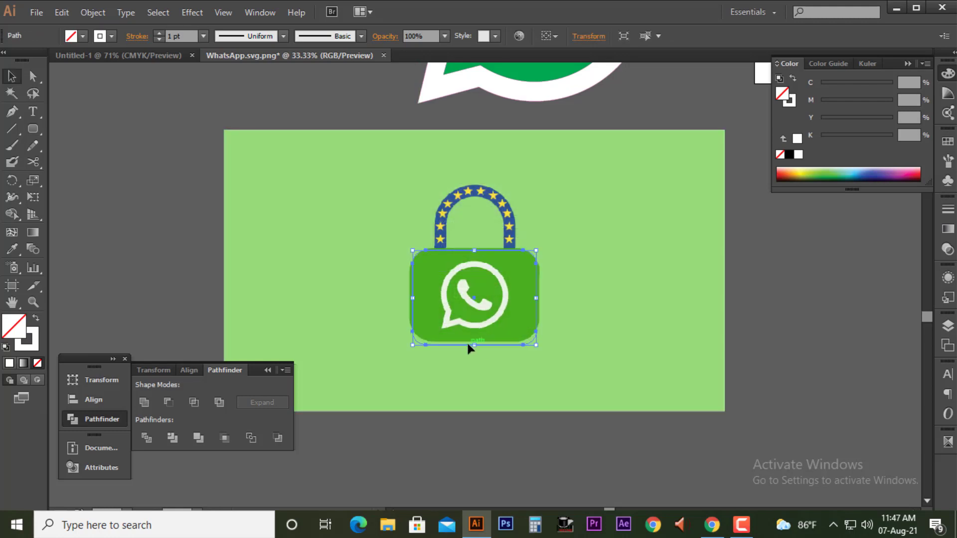
Delete the padlock reference image.
click(493, 367)
scroll(493, 367, down, 3)
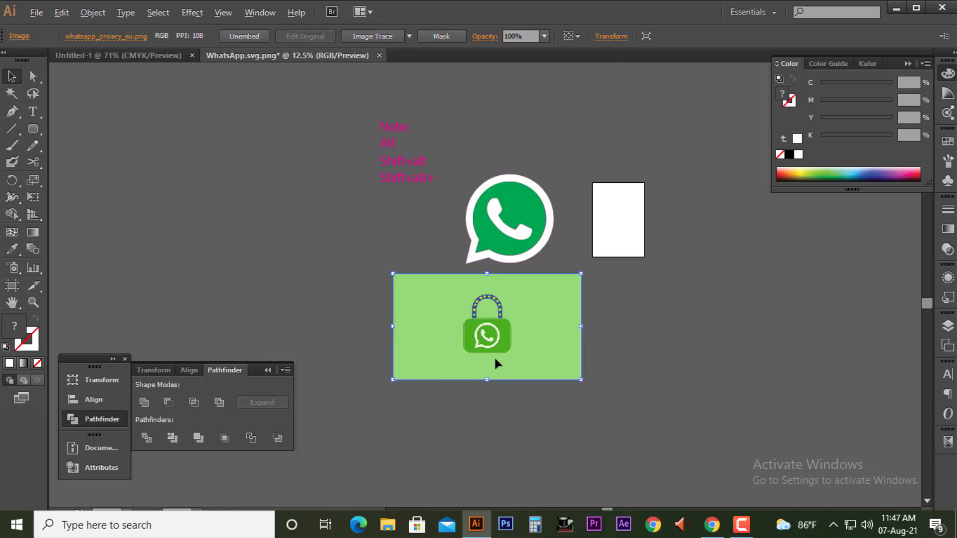
scroll(538, 257, up, 2)
scroll(561, 264, down, 1)
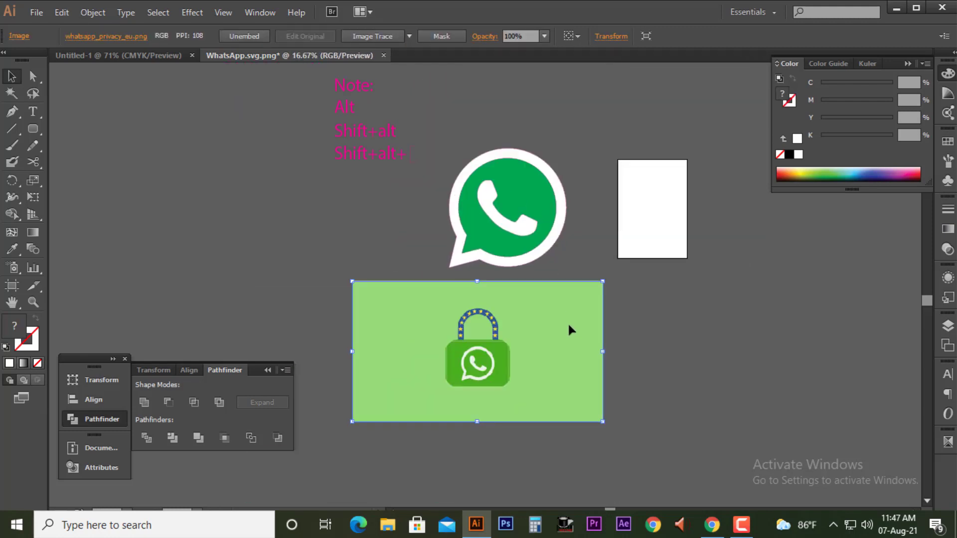
key(Delete)
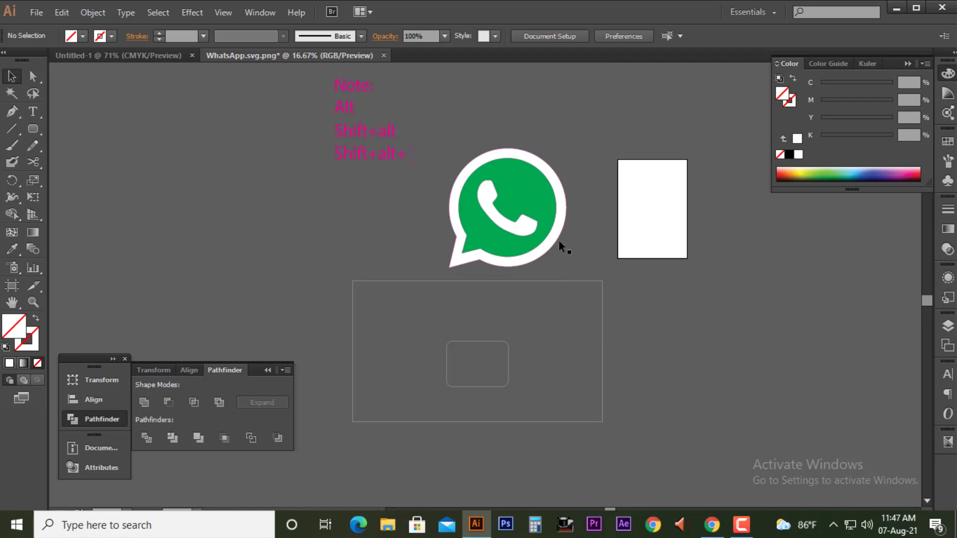
Copy the WhatsApp logo down into the rounded rectangle and scale the copy smaller.
drag(488, 175, 498, 323)
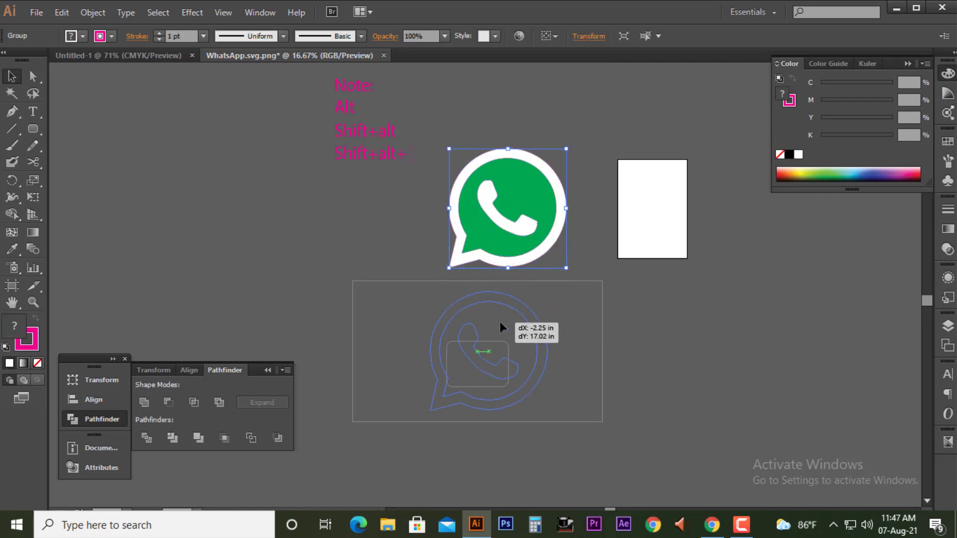
key(ctrl+z)
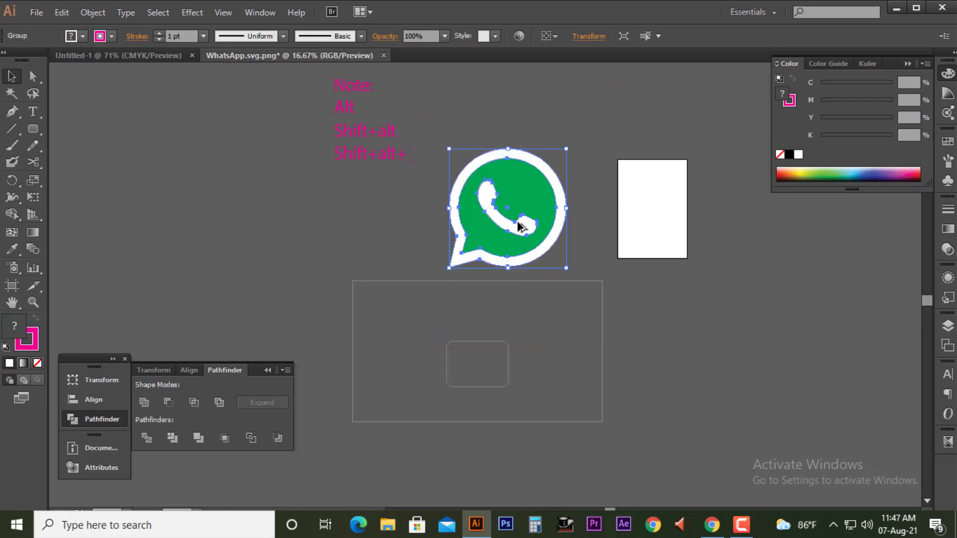
drag(519, 222, 519, 371)
mouse_move(564, 303)
mouse_down()
mouse_move(467, 377)
mouse_move(437, 370)
mouse_up()
scroll(504, 362, up, 3)
Fill the rounded lock body green and send it behind the WhatsApp logo.
click(520, 363)
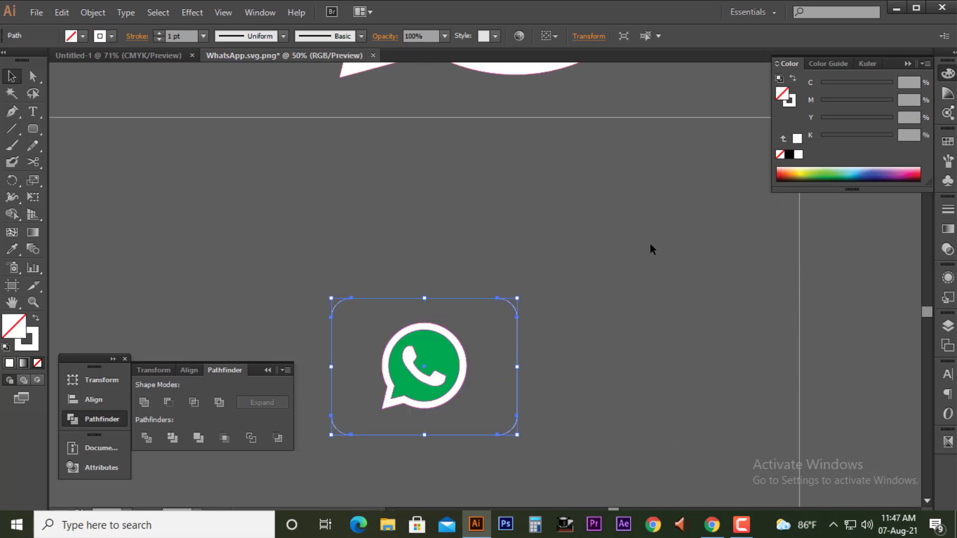
drag(820, 172, 825, 165)
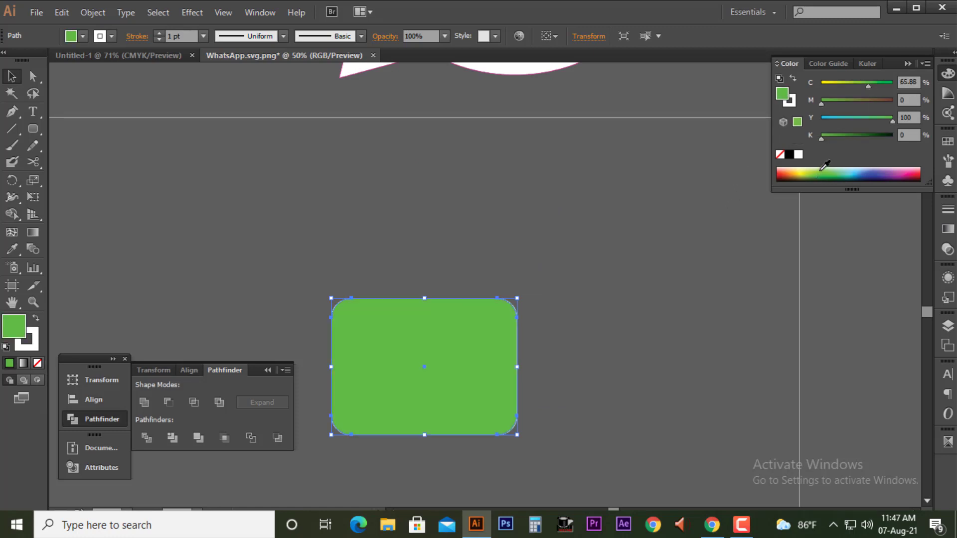
key(ctrl+shift+bracketleft)
click(650, 229)
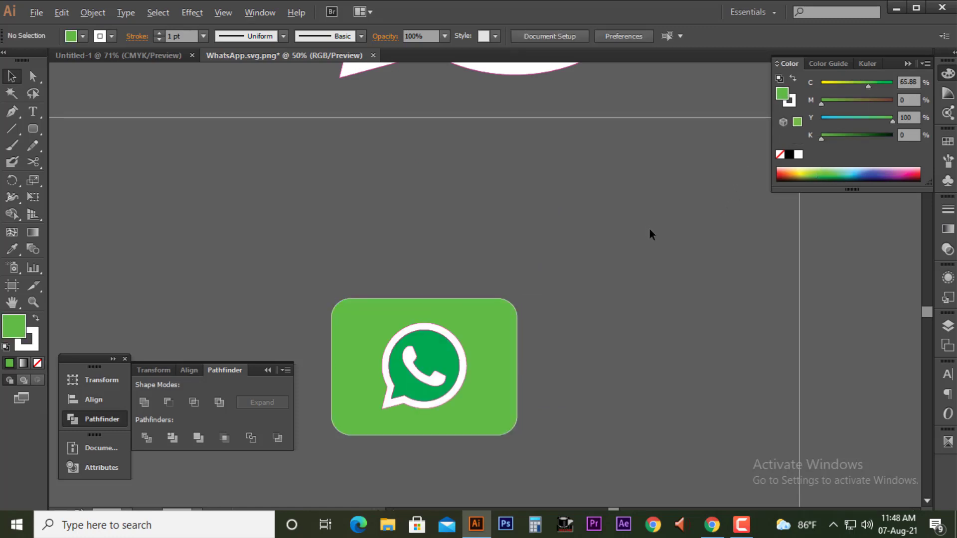
scroll(648, 238, down, 1)
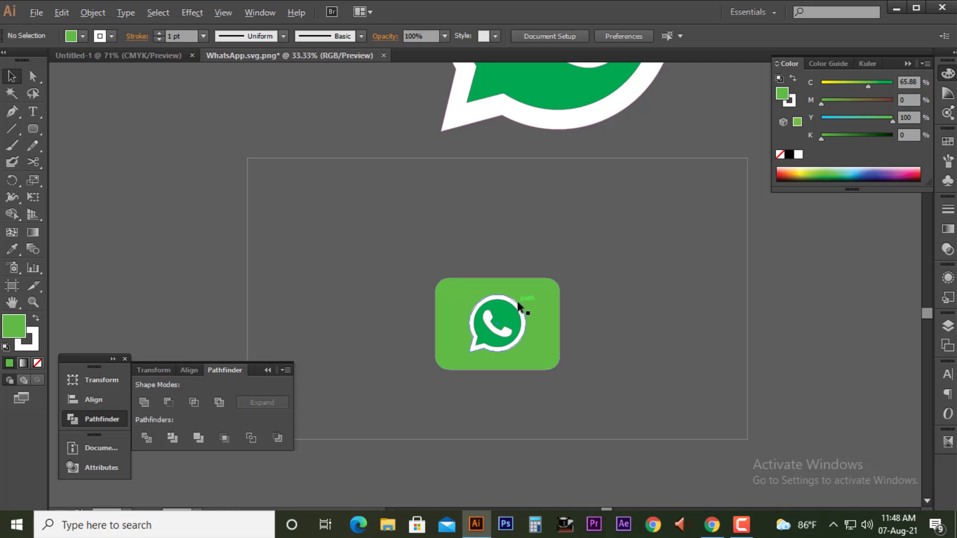
scroll(517, 304, up, 5)
Set the WhatsApp logo's magenta outline to None.
click(502, 314)
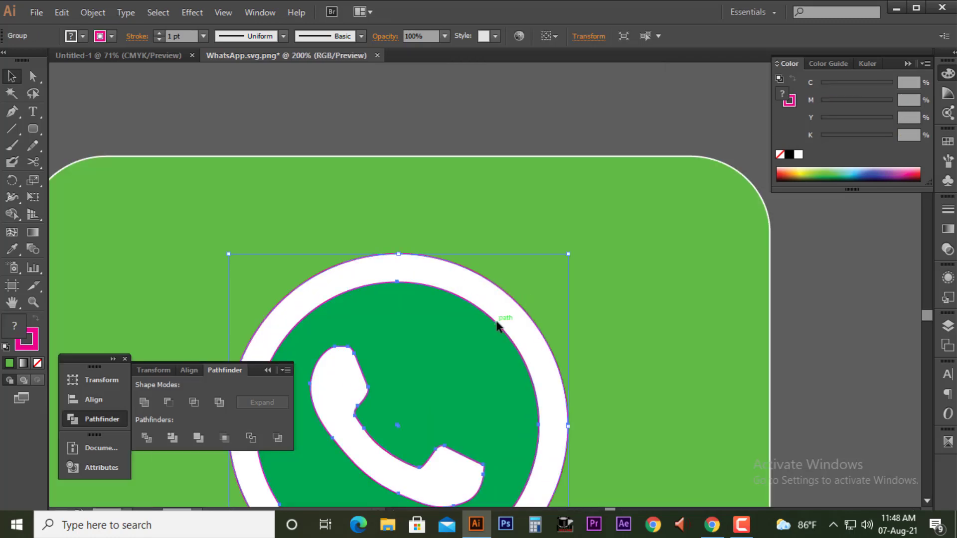
key(ctrl+shift+a)
key(x)
click(38, 363)
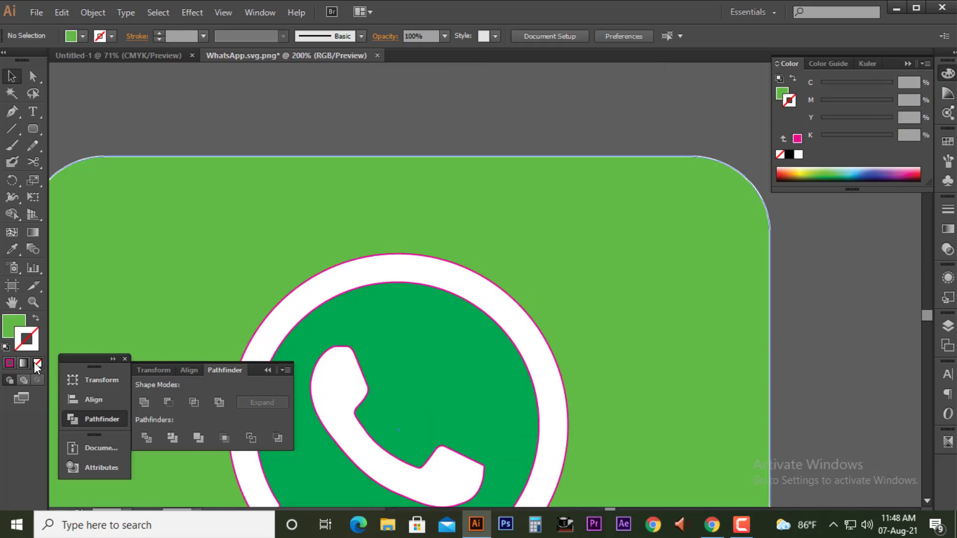
click(410, 255)
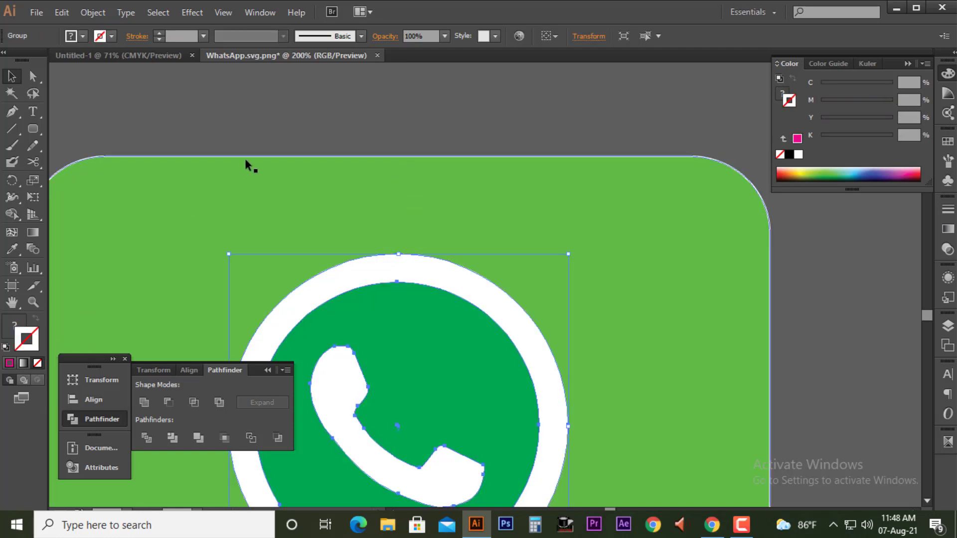
key(ctrl+shift+a)
key(ctrl+minus)
key(ctrl+minus)
key(ctrl+minus)
key(ctrl+minus)
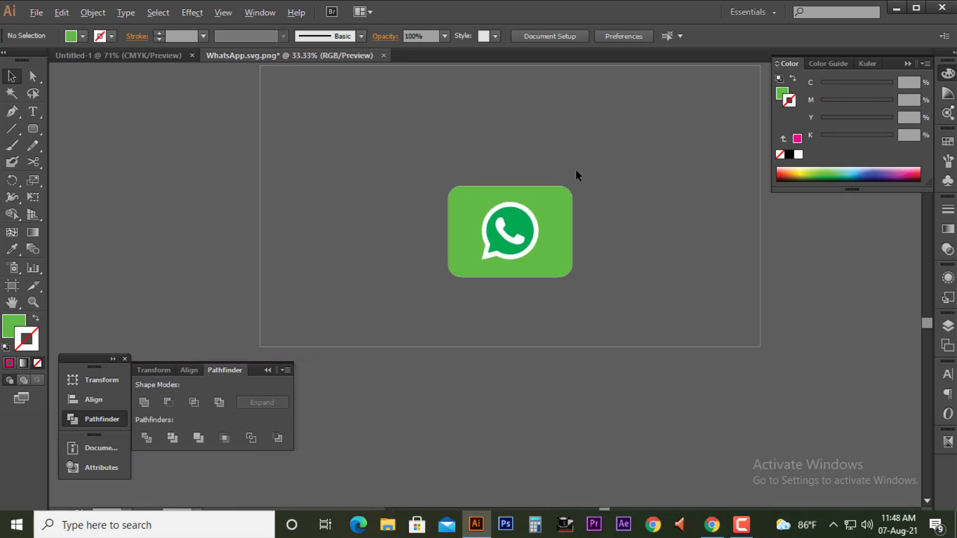
scroll(576, 199, up, 3)
Give the large background rectangle a white outline and light green fill, sent to the back.
click(593, 224)
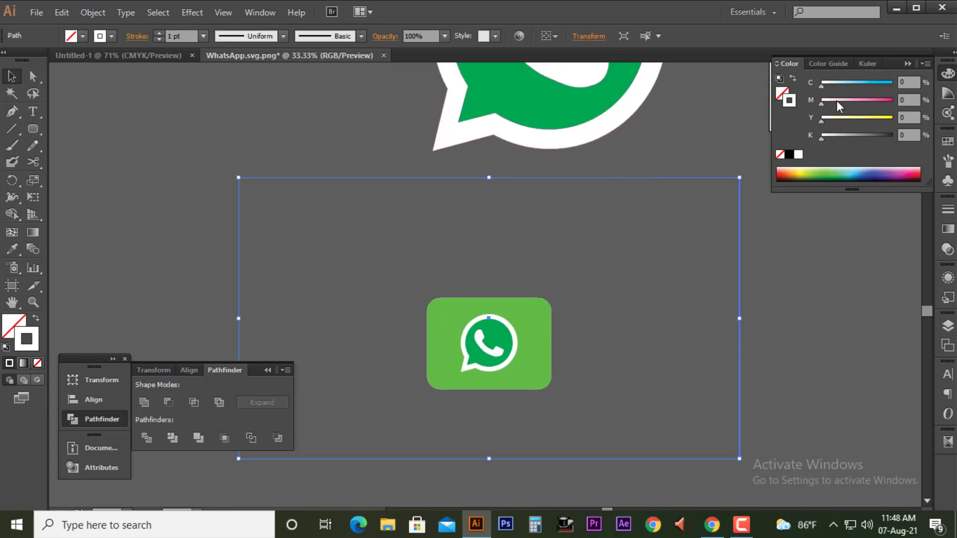
drag(837, 101, 898, 100)
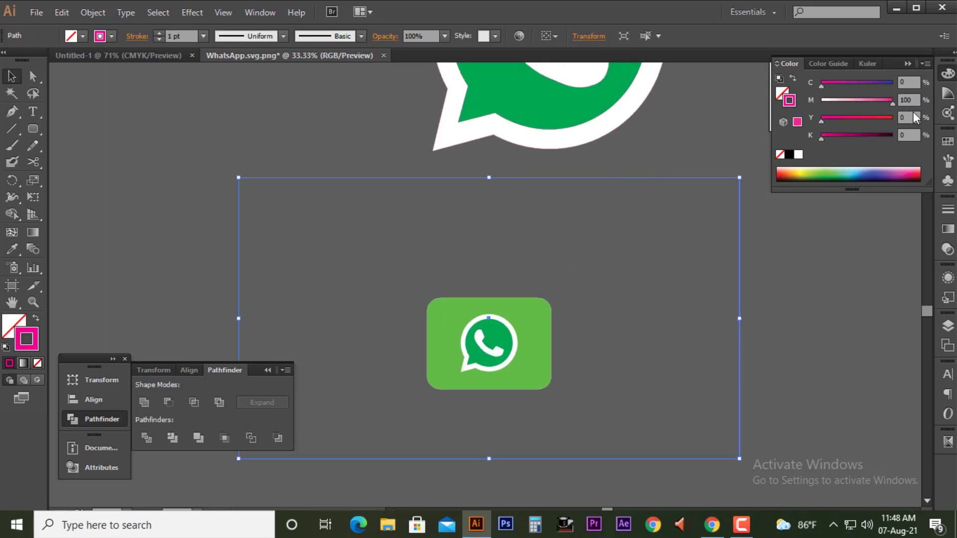
click(5, 364)
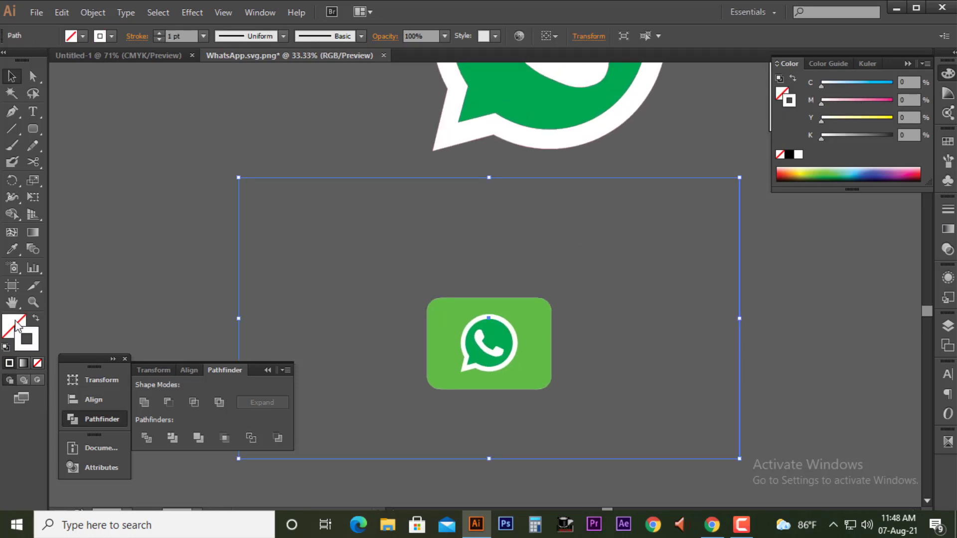
click(831, 172)
key(ctrl+shift+bracketleft)
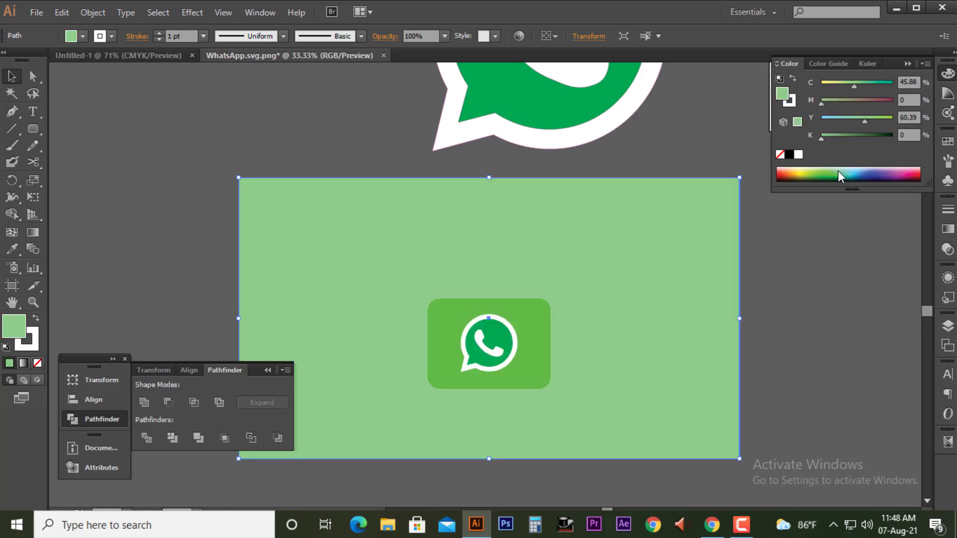
click(829, 310)
scroll(808, 302, down, 2)
drag(727, 305, 639, 325)
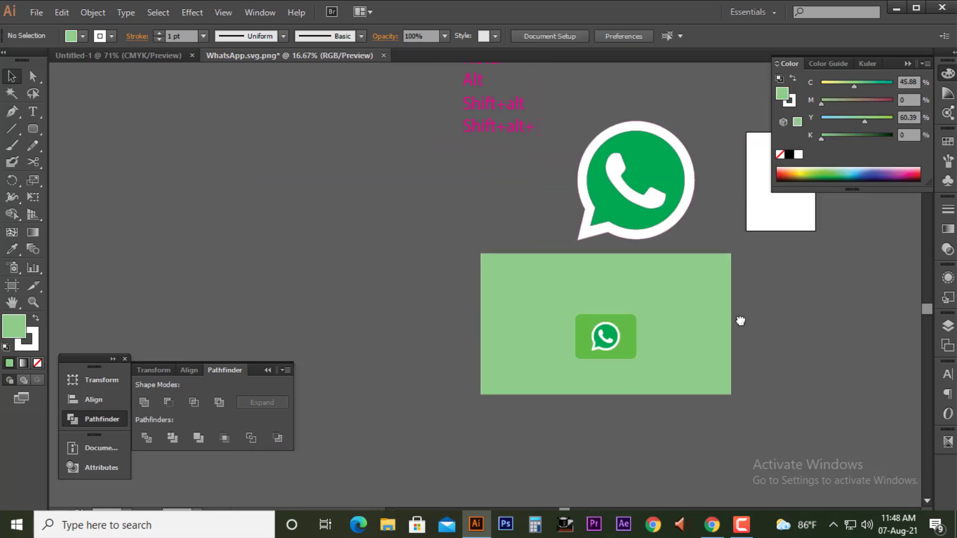
scroll(640, 325, up, 2)
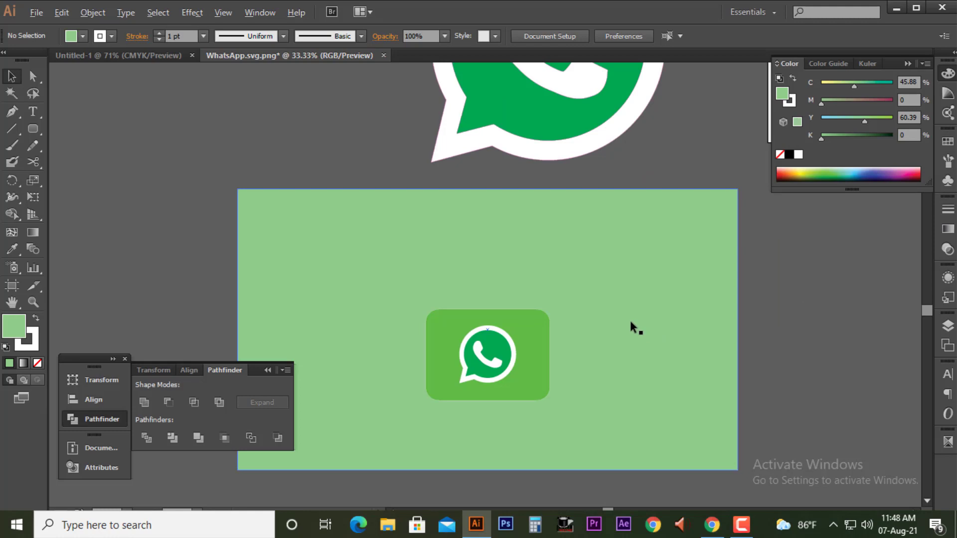
Sketch trial rounded-rectangle and oval shapes above the lock body and remove the oval's fill.
click(38, 132)
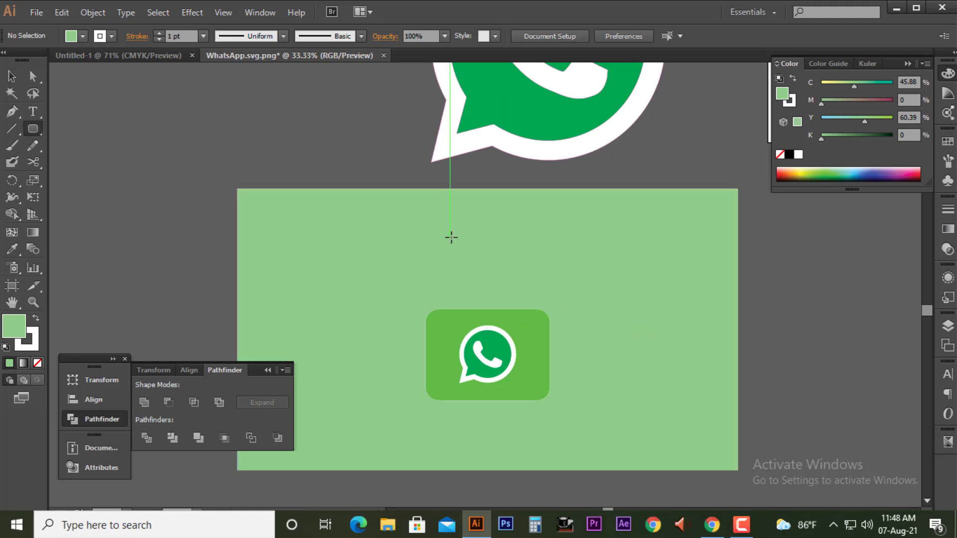
mouse_move(451, 237)
mouse_down()
mouse_move(514, 314)
mouse_move(534, 316)
mouse_up()
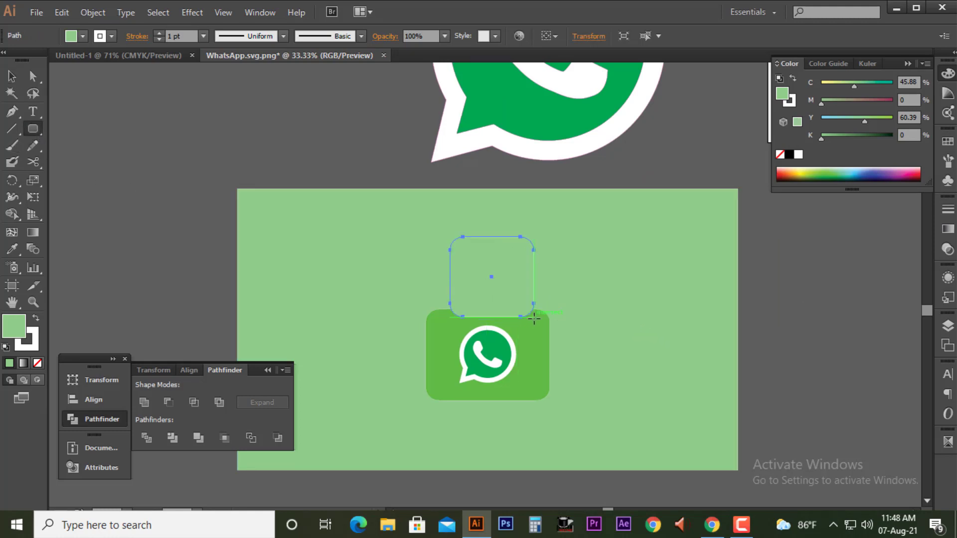
key(v)
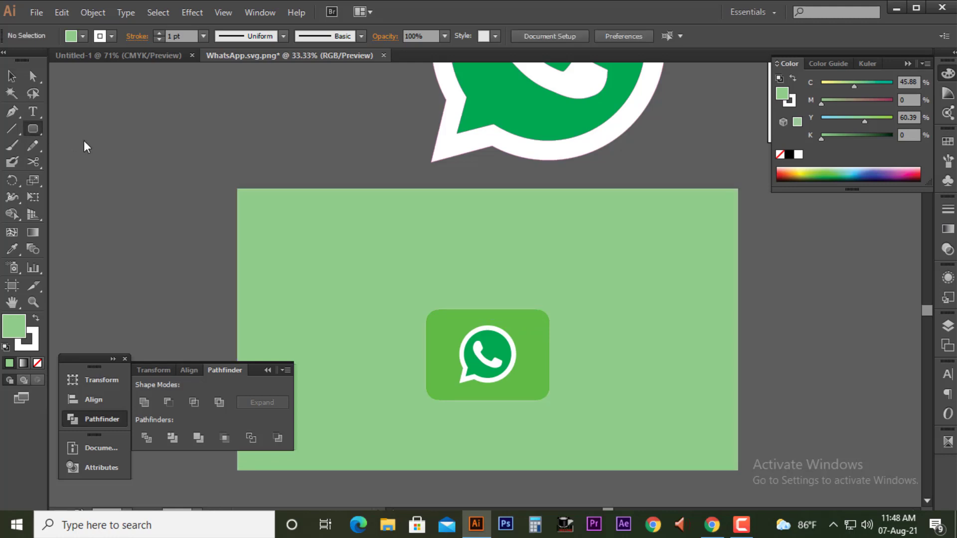
drag(33, 129, 123, 161)
drag(444, 240, 534, 355)
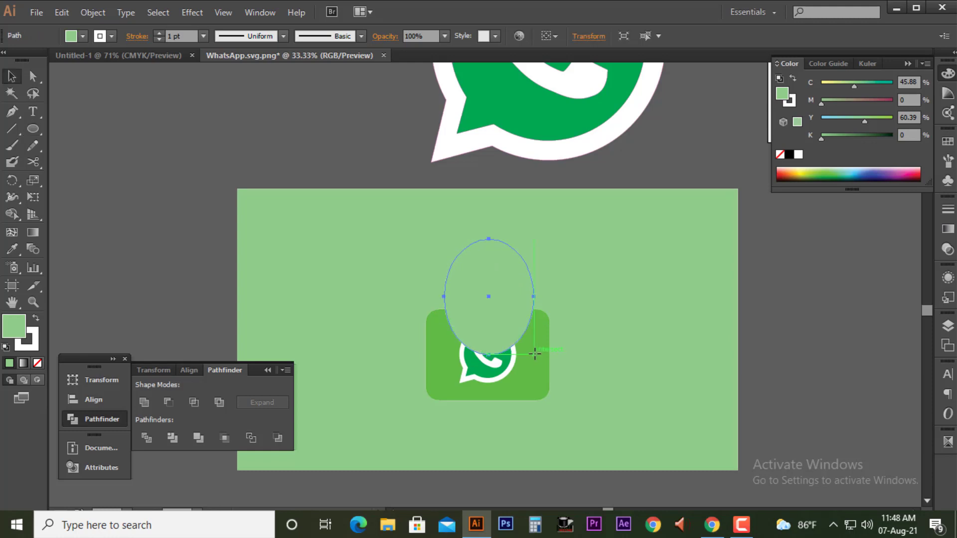
key(v)
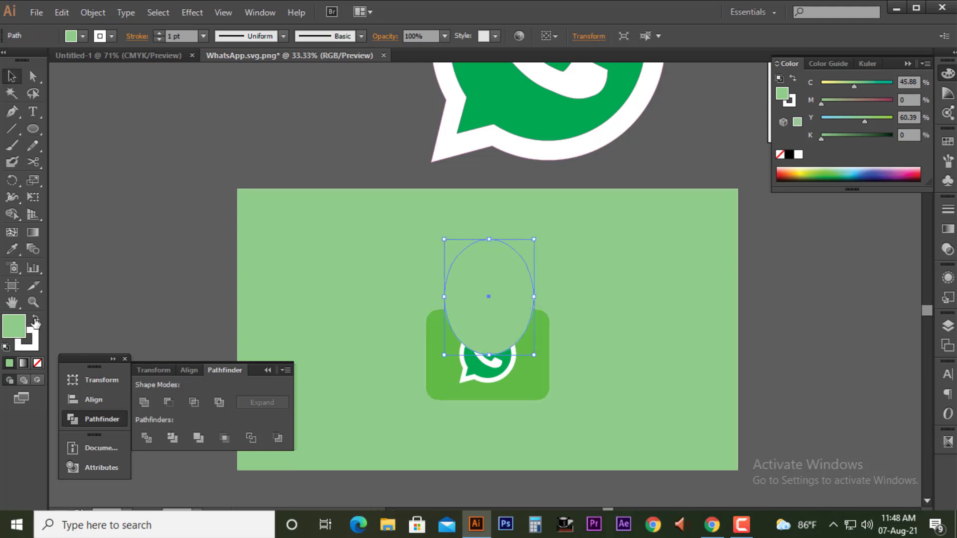
click(36, 319)
click(231, 289)
click(462, 317)
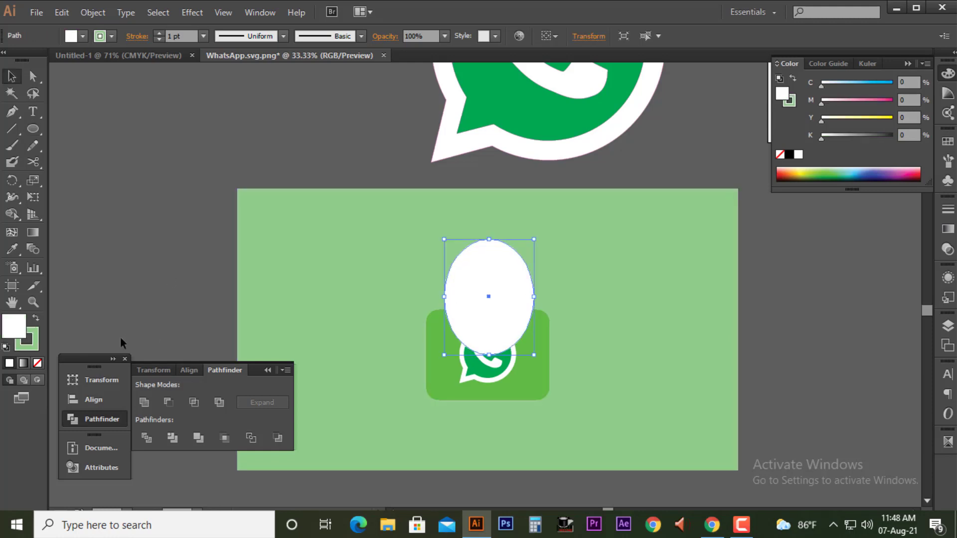
click(40, 363)
click(97, 270)
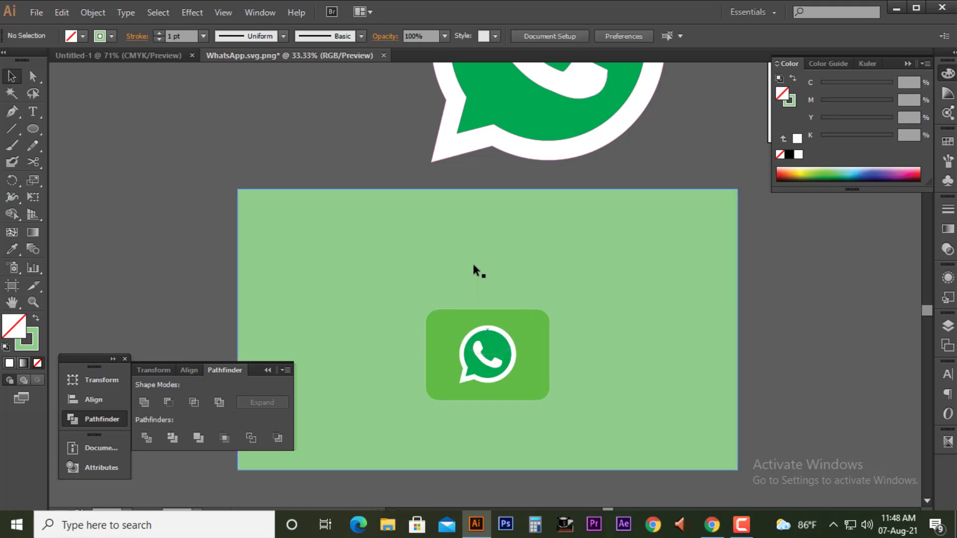
click(480, 208)
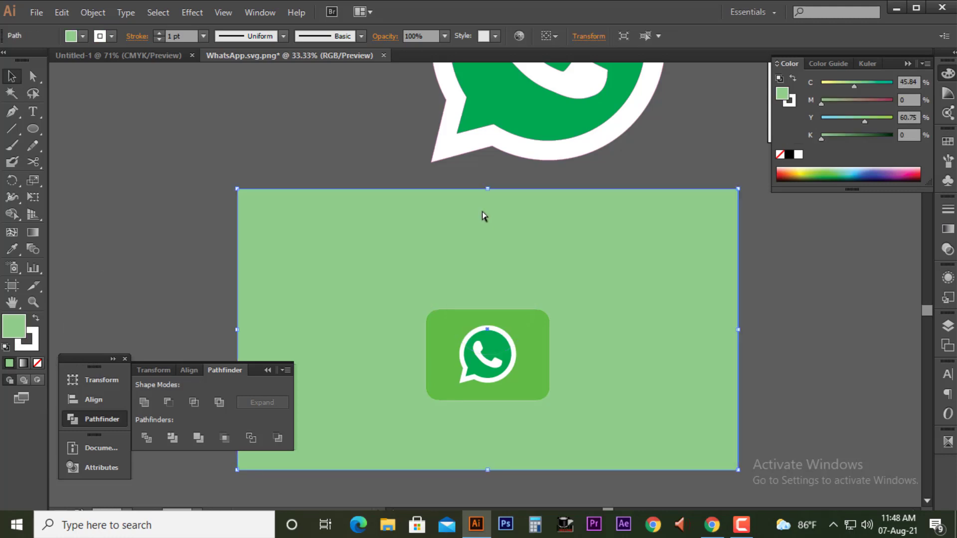
click(504, 241)
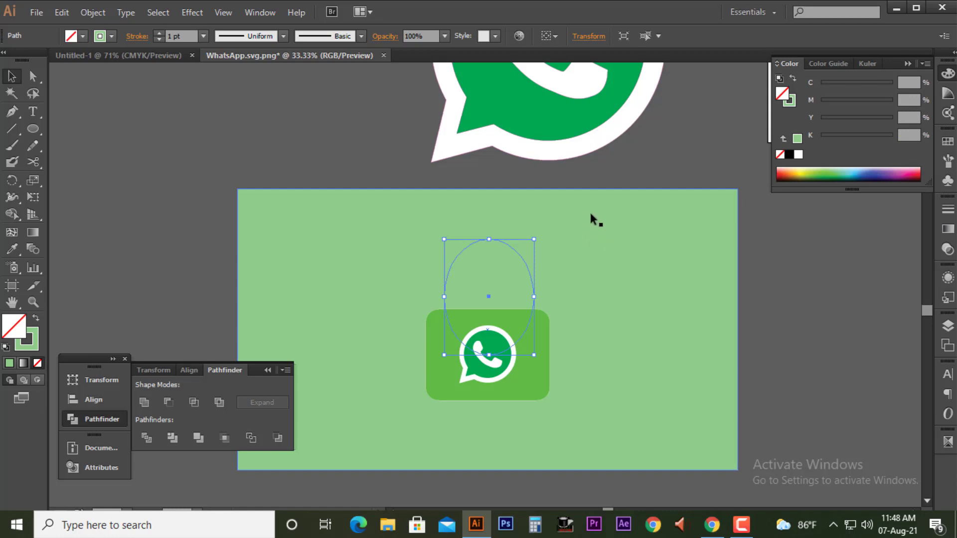
key(ctrl+shift+a)
Draw an oval above the lock body with the Ellipse tool for the shackle.
drag(33, 129, 99, 145)
click(99, 144)
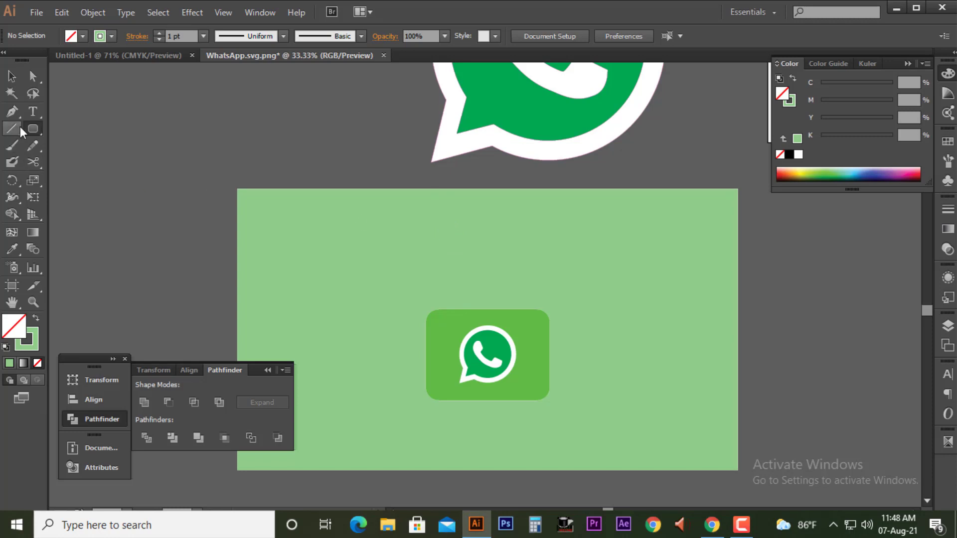
drag(33, 128, 79, 145)
drag(36, 131, 72, 163)
drag(435, 219, 544, 338)
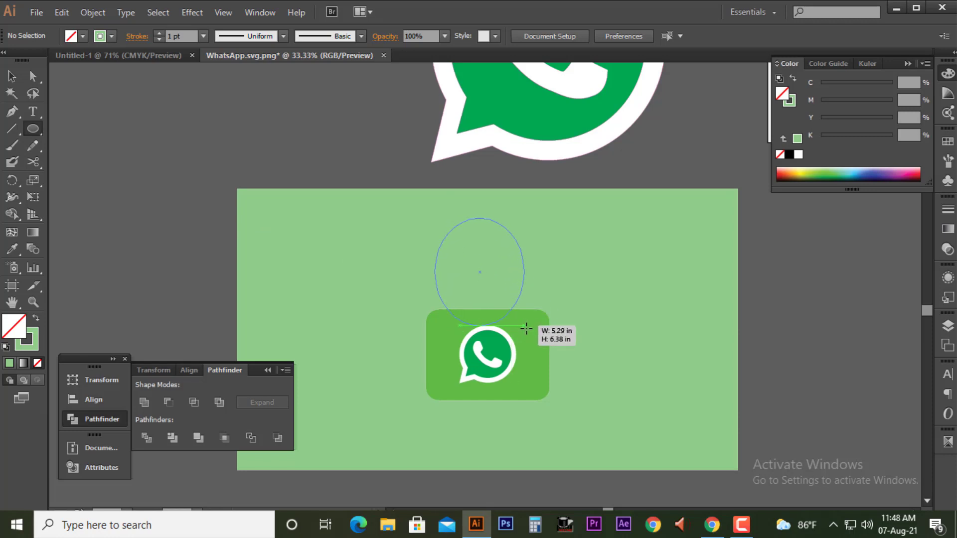
Nudge the circles down and give them white outlines with no fill.
key(v)
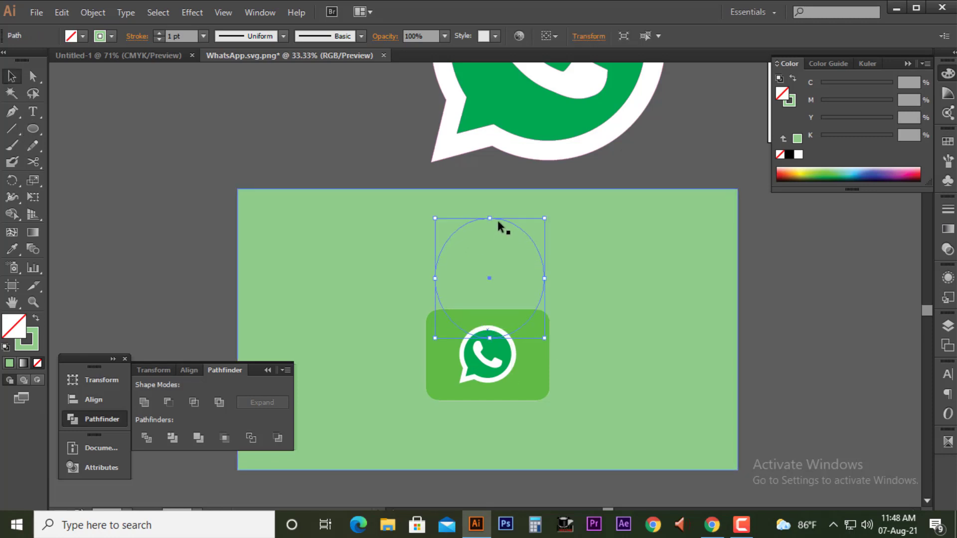
mouse_move(498, 219)
mouse_down()
mouse_move(503, 234)
mouse_move(501, 224)
mouse_up()
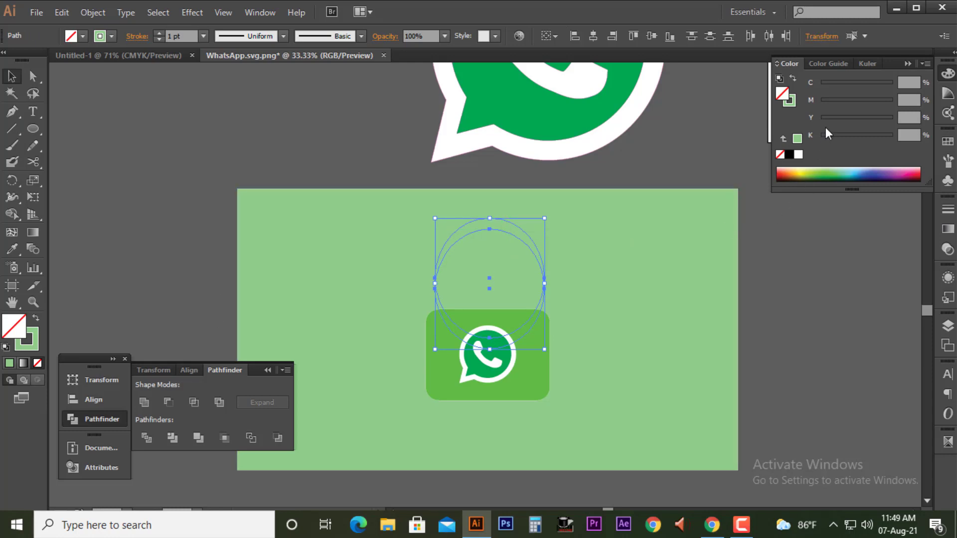
click(797, 155)
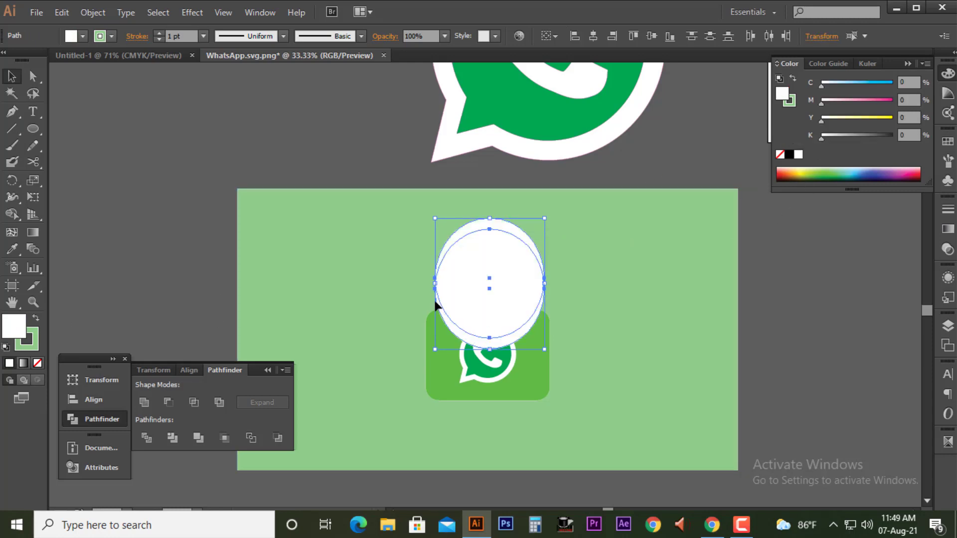
click(35, 319)
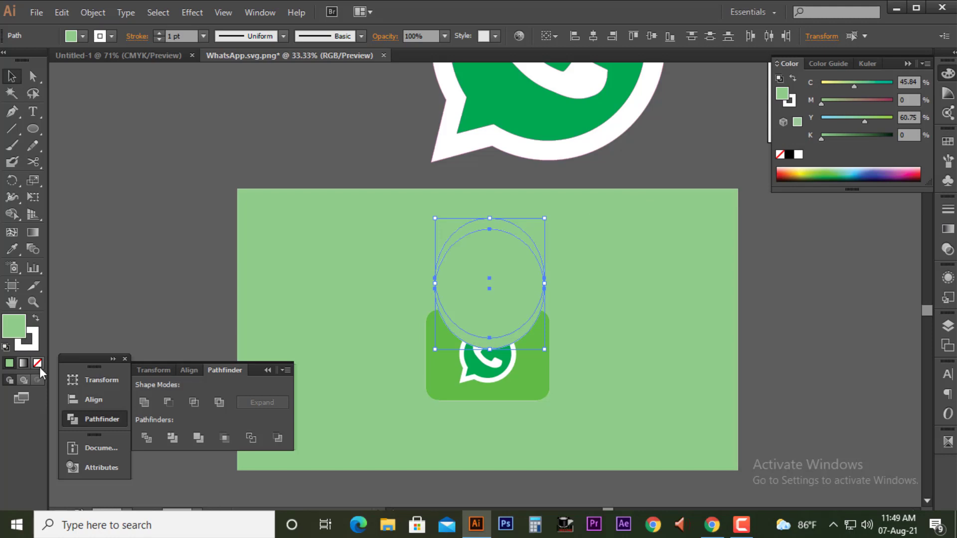
click(37, 363)
click(476, 243)
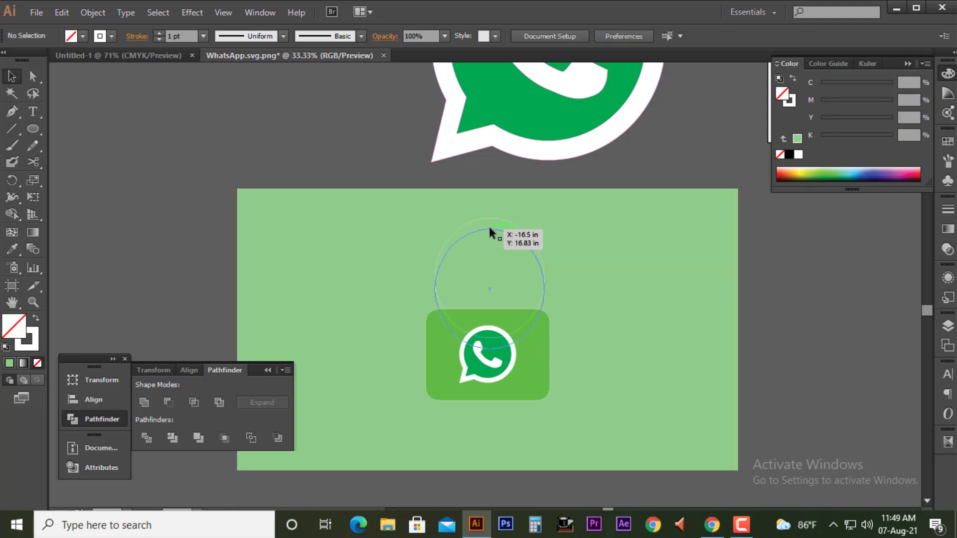
Narrow the circles and stretch the outer one into a taller oval.
click(544, 288)
alt+scroll(544, 289, up, 1)
drag(544, 290, 533, 289)
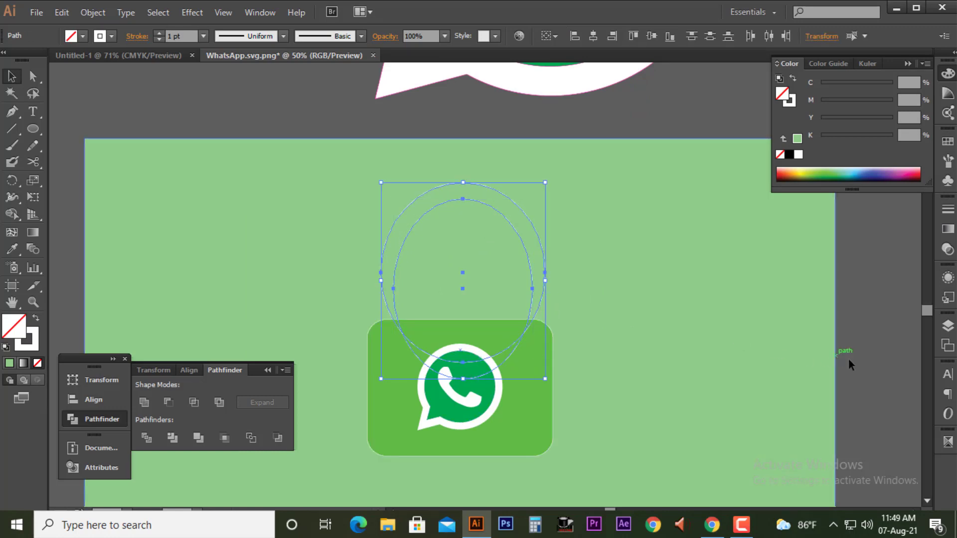
click(638, 327)
click(540, 304)
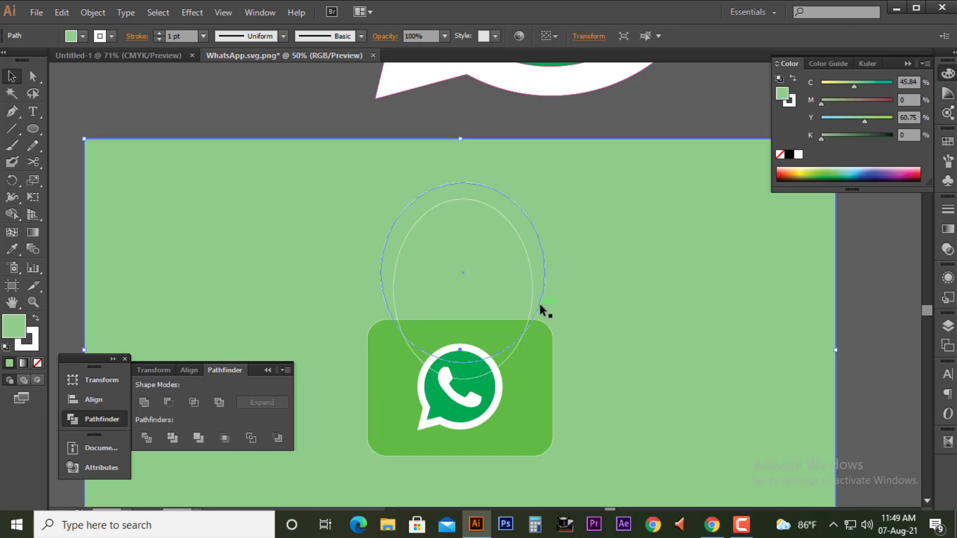
drag(463, 362, 457, 396)
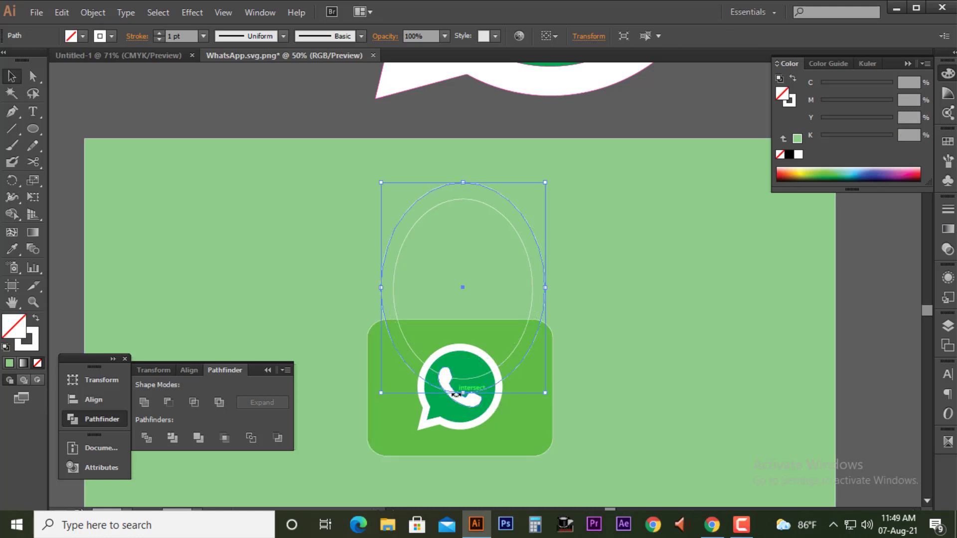
drag(463, 182, 463, 186)
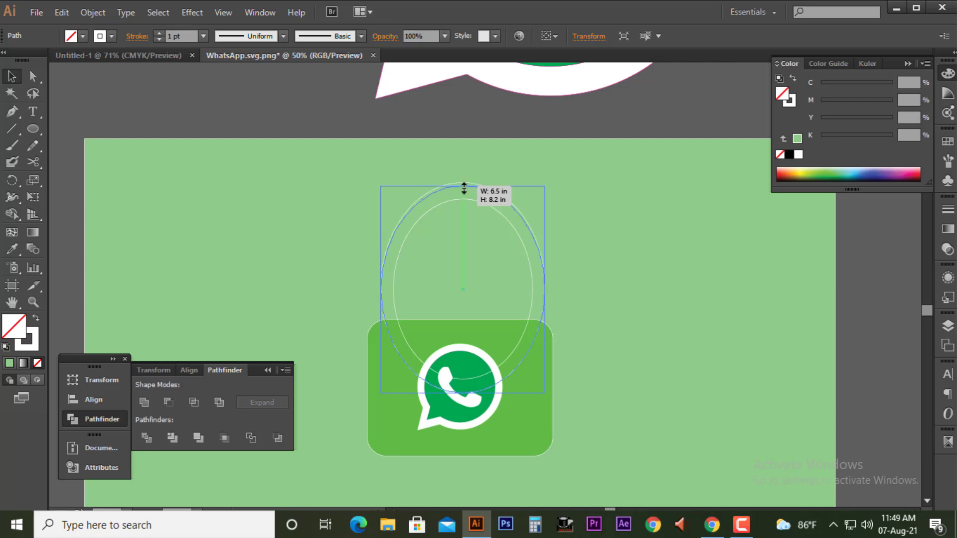
click(480, 130)
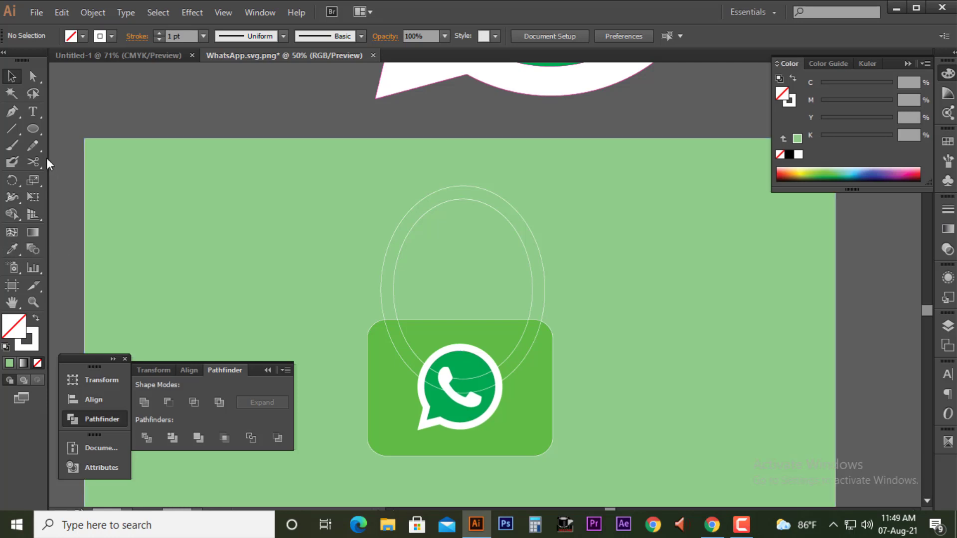
Cut both ovals at the lock body's edges with Scissors and delete the lower arcs.
click(34, 161)
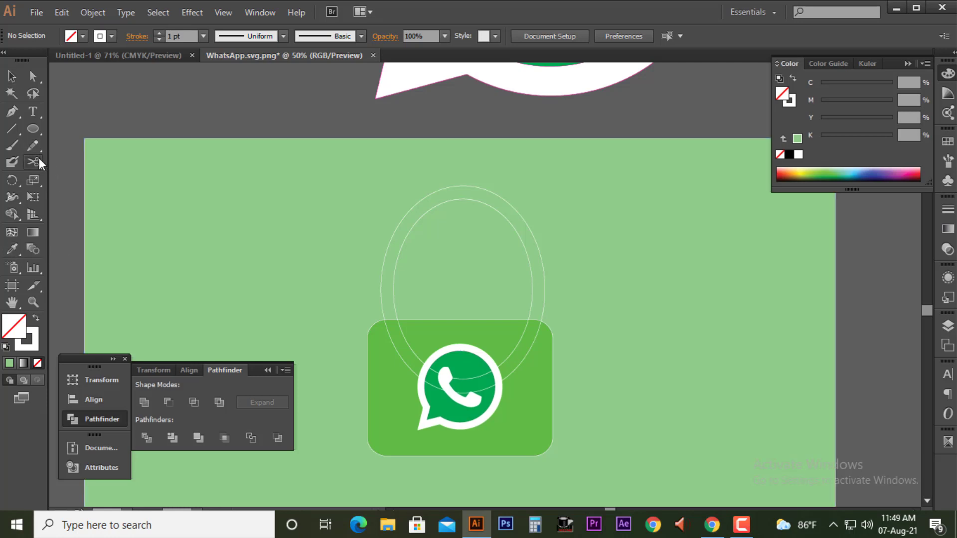
click(387, 330)
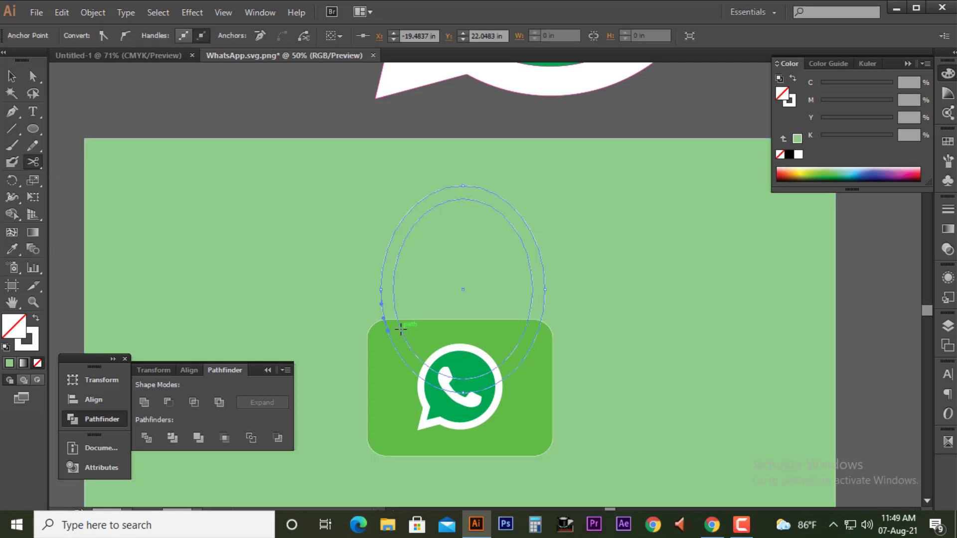
click(526, 328)
click(540, 331)
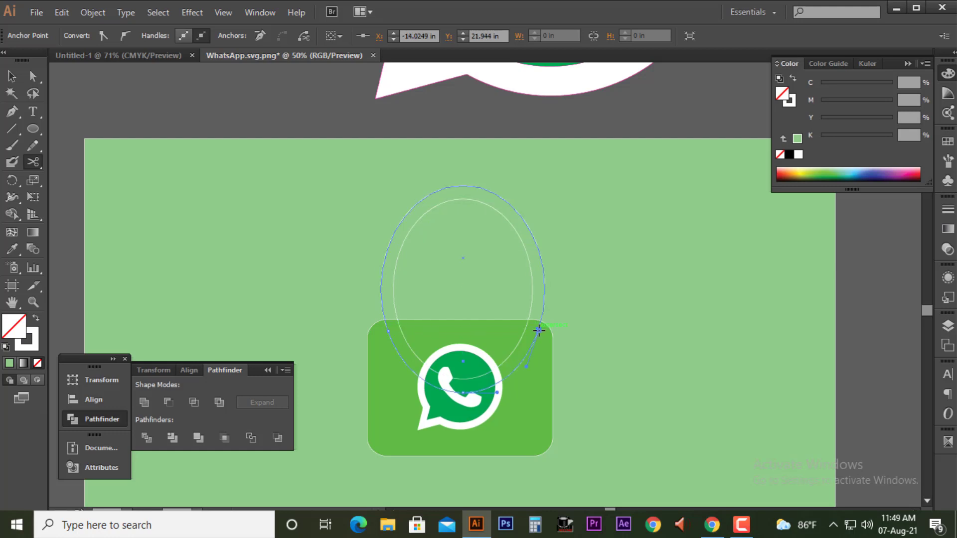
key(v)
click(519, 339)
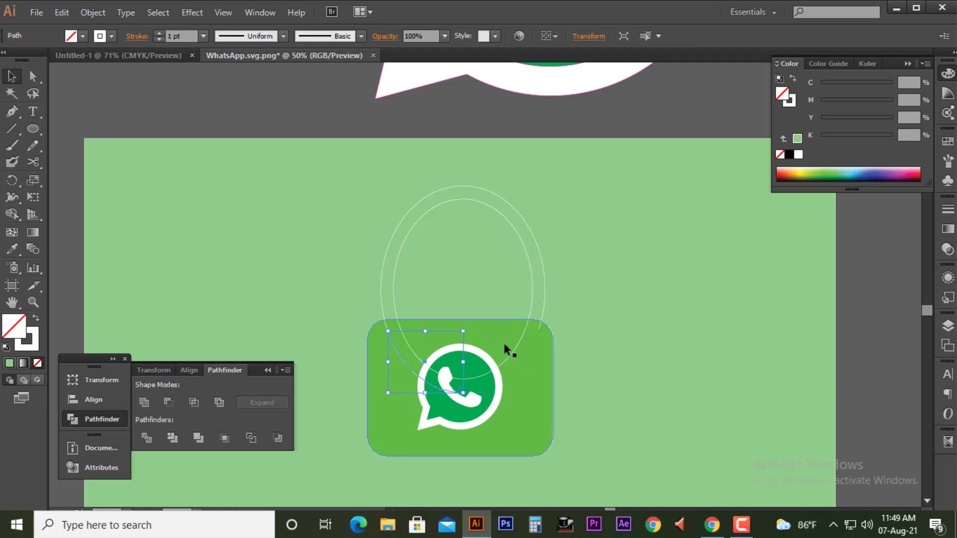
key(Delete)
click(510, 354)
key(Delete)
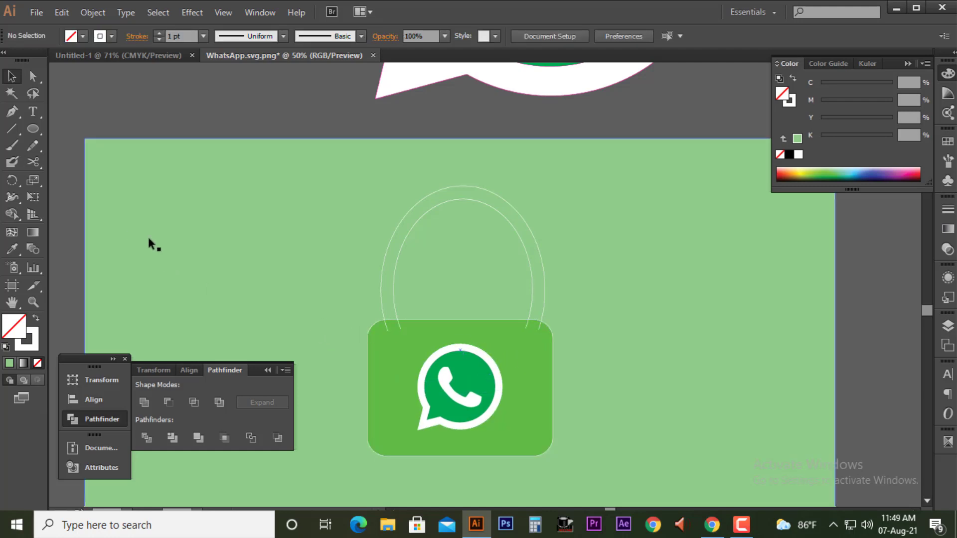
Join the left ends of the inner and outer arcs with the Pen tool.
click(12, 111)
drag(401, 329, 388, 335)
click(386, 330)
key(a)
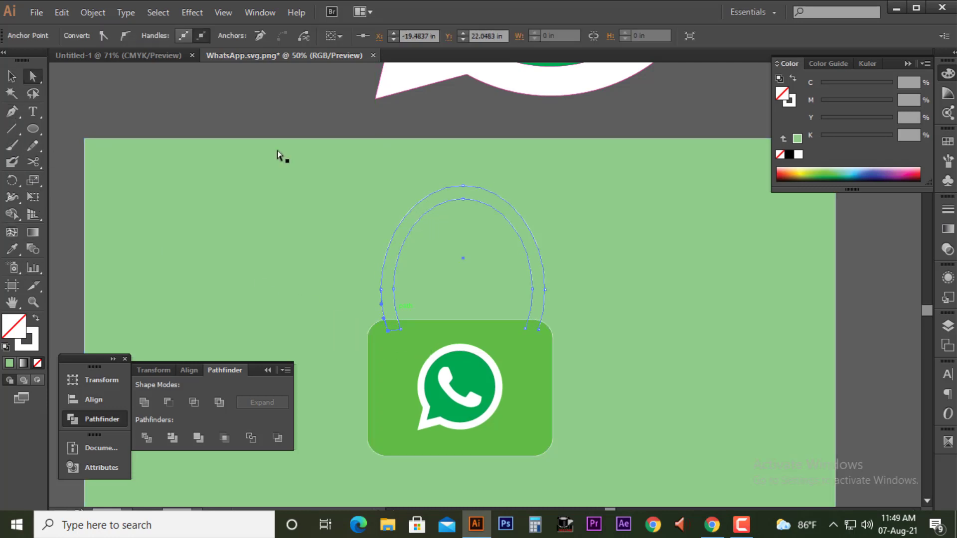
click(250, 110)
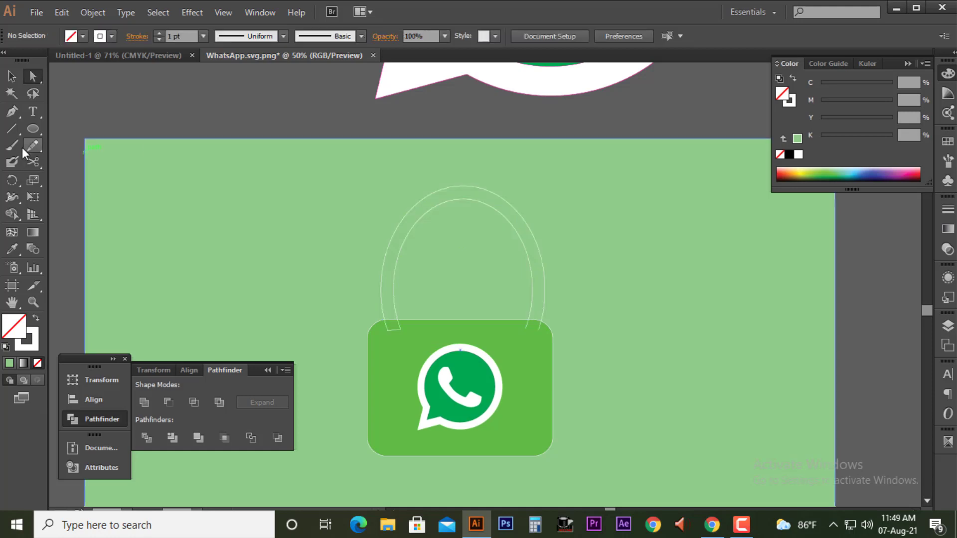
Join the arcs' right ends, fill the shackle white, and bring the body and logo to front.
click(13, 111)
click(526, 332)
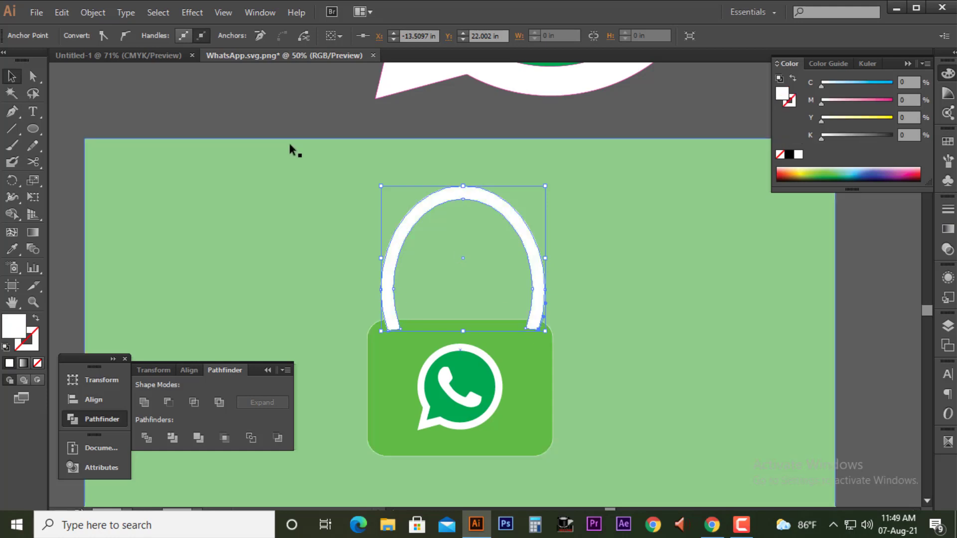
click(232, 109)
click(510, 358)
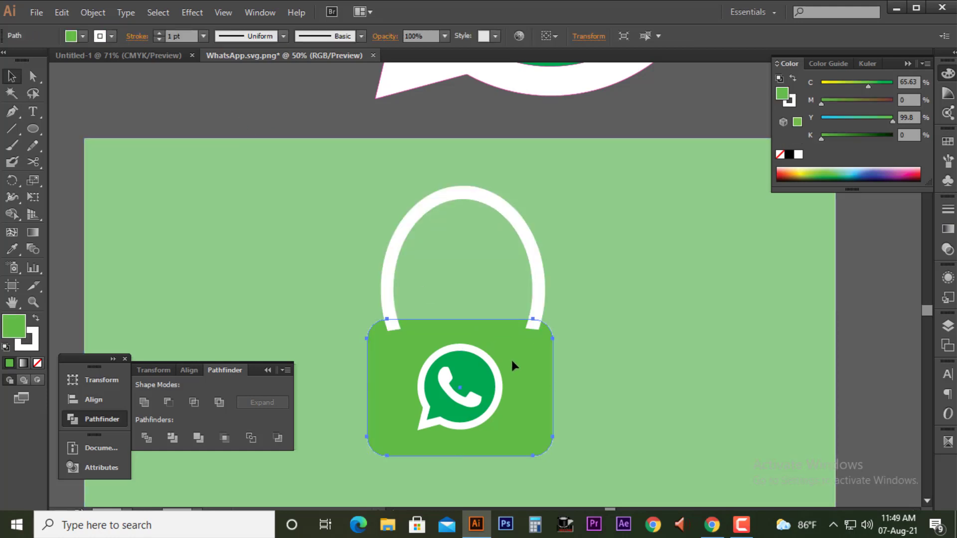
shift+click(469, 375)
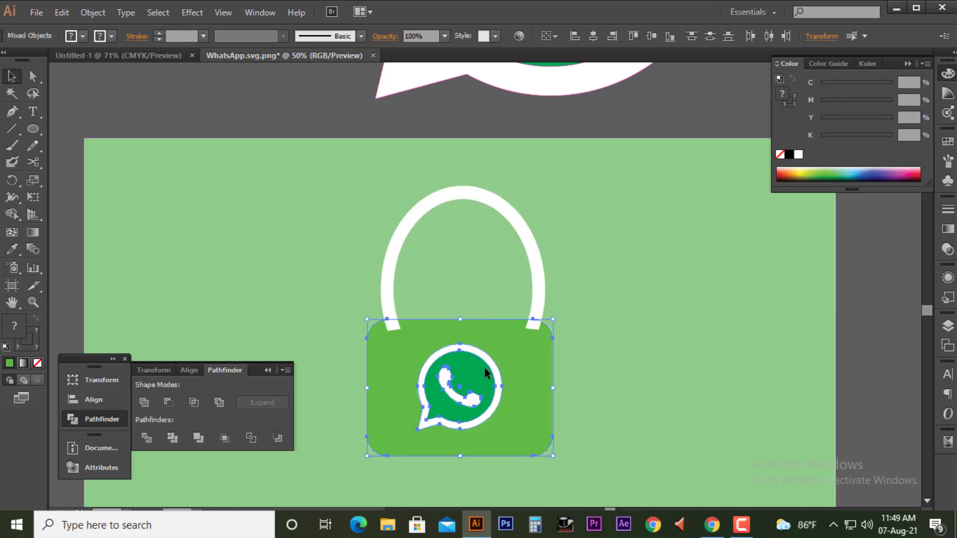
key(ctrl+shift+bracketright)
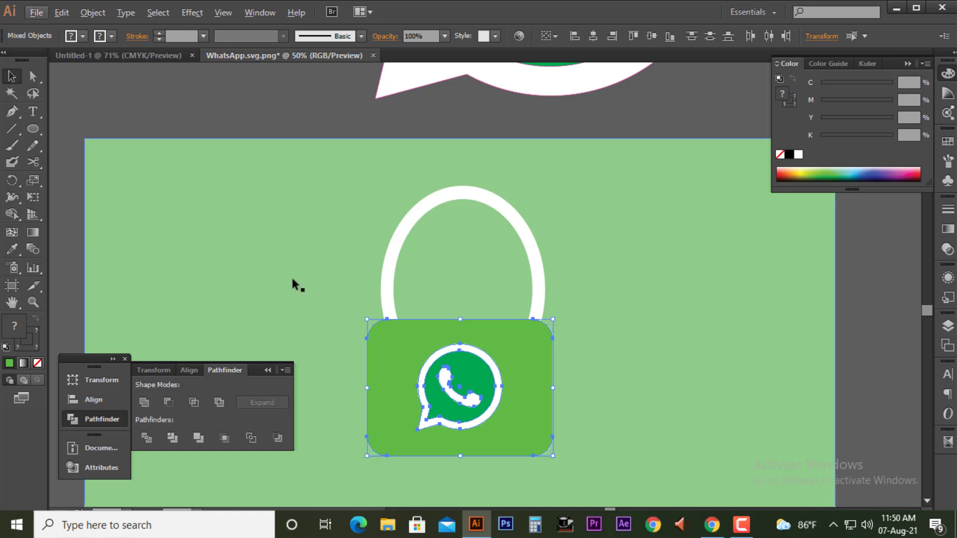
Select the shackle and scale it slightly narrower.
click(273, 108)
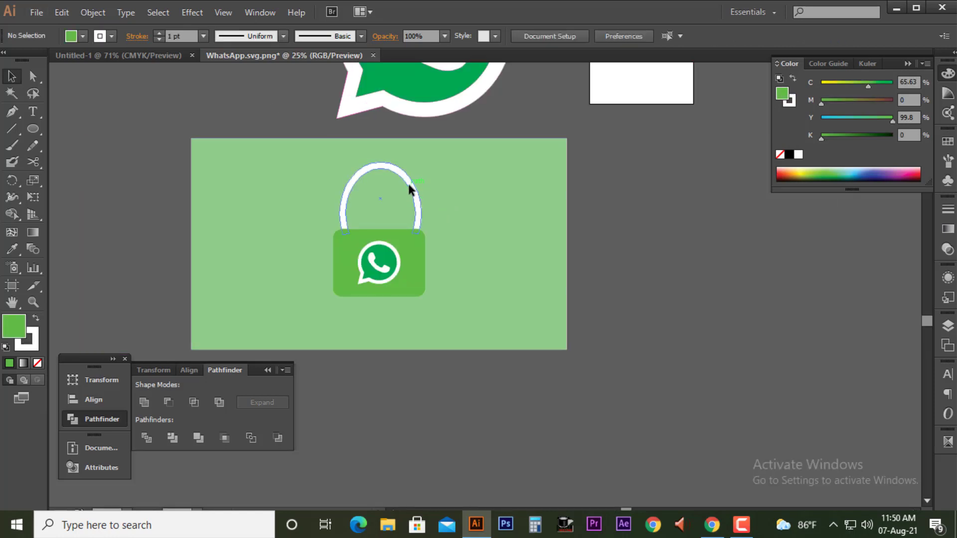
click(418, 197)
scroll(421, 199, up, 2)
drag(437, 216, 423, 215)
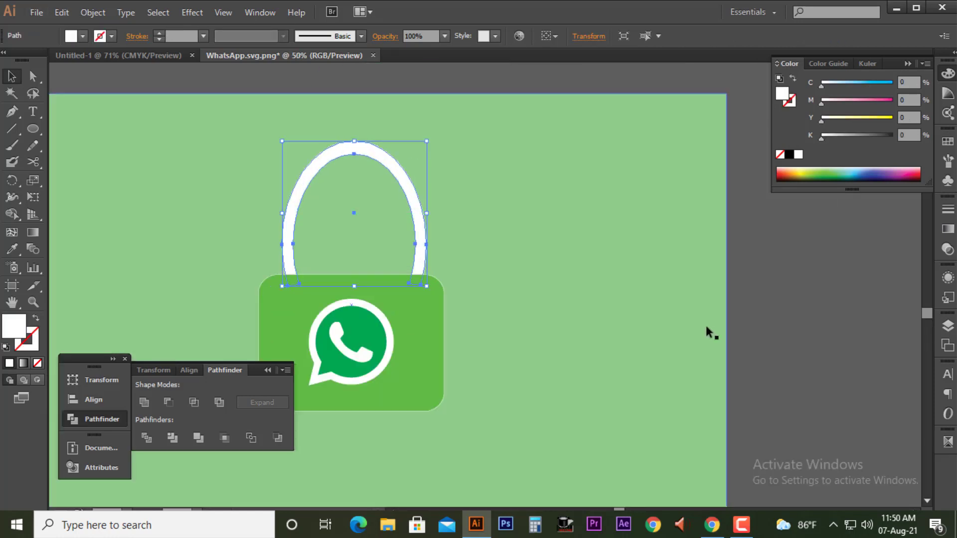
click(798, 334)
scroll(786, 327, down, 1)
scroll(606, 274, down, 1)
scroll(603, 269, up, 2)
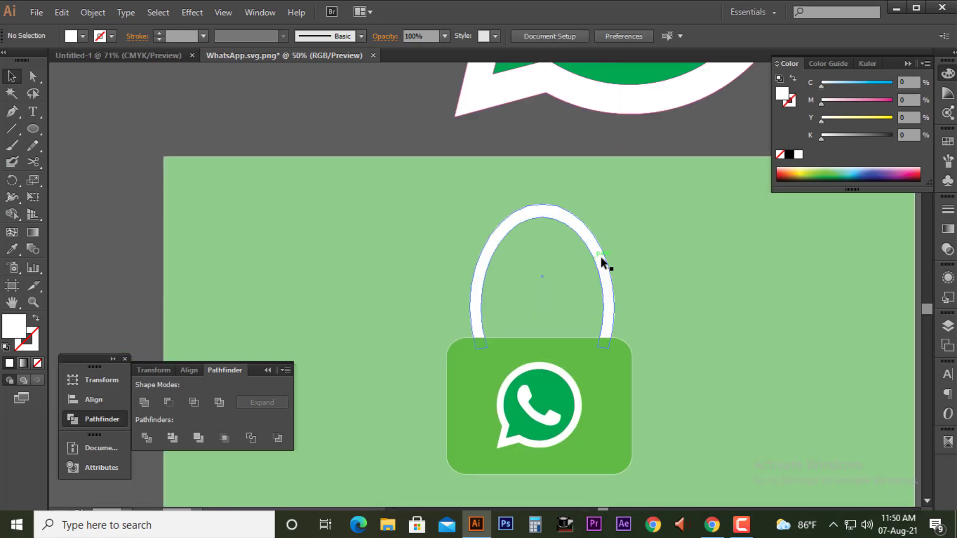
Nudge the shackle left and fill it dark green (C 93, Y 78).
drag(605, 266, 602, 267)
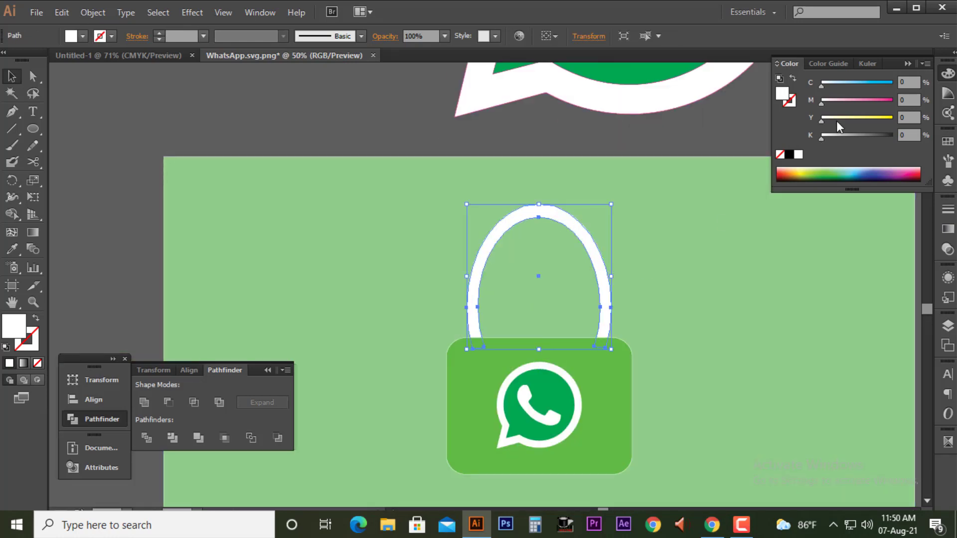
drag(837, 124, 880, 125)
drag(855, 86, 887, 85)
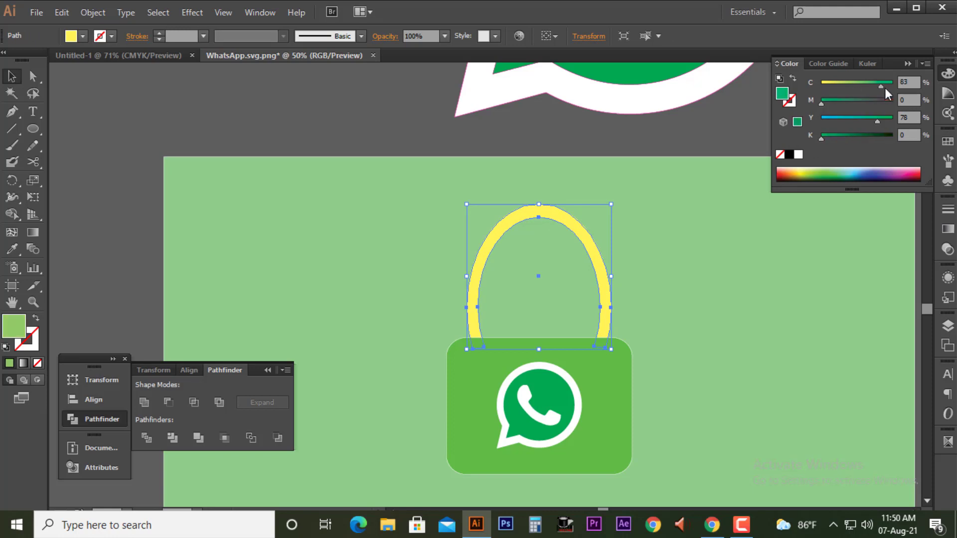
click(399, 117)
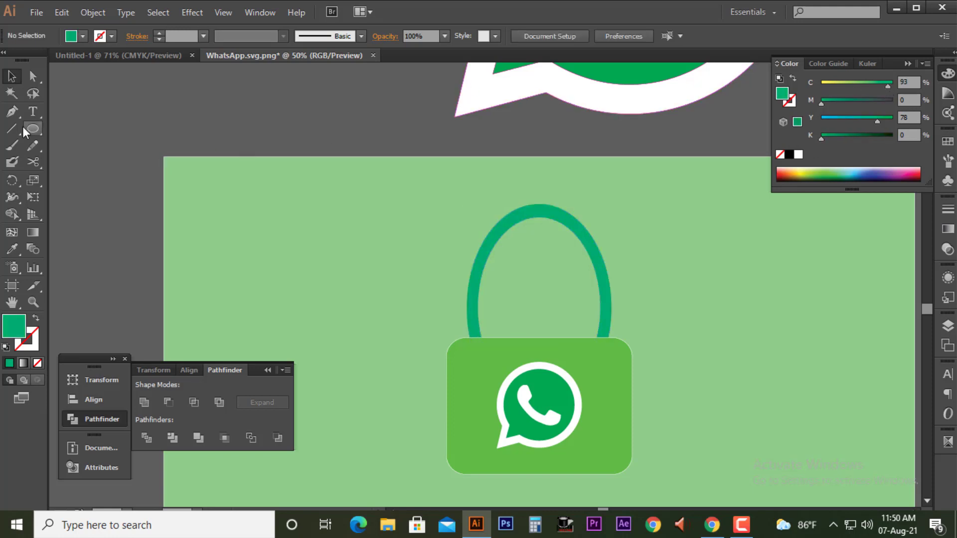
mouse_move(33, 129)
mouse_down()
mouse_move(74, 152)
mouse_move(93, 195)
mouse_up()
Draw a small star on the shackle's left side and fill it yellow.
scroll(473, 307, up, 5)
drag(475, 320, 493, 342)
key(v)
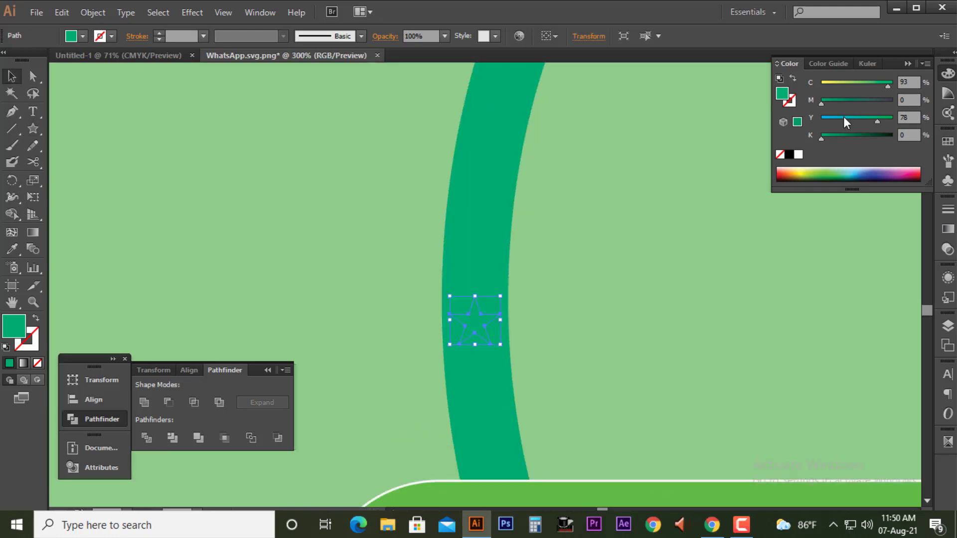
drag(851, 95, 765, 94)
scroll(525, 188, down, 2)
scroll(528, 192, down, 2)
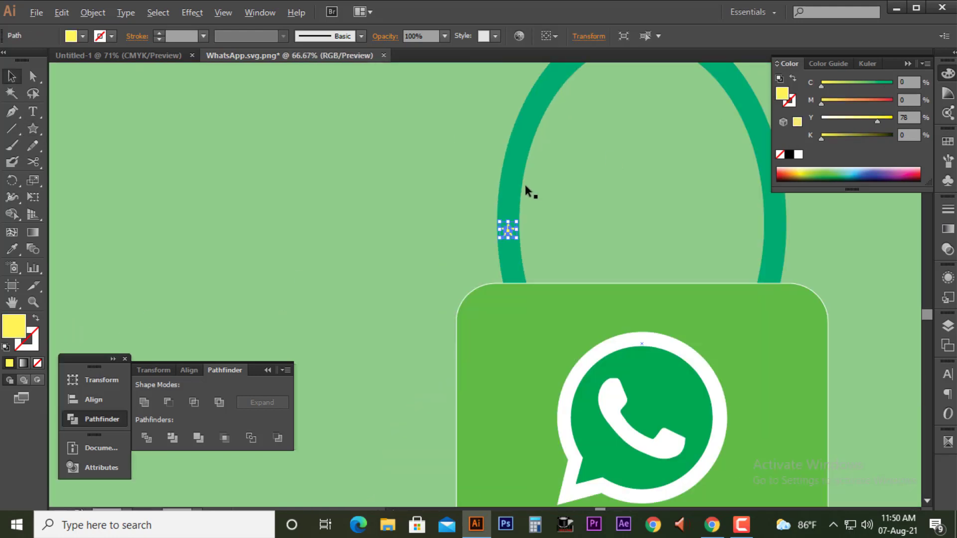
click(68, 235)
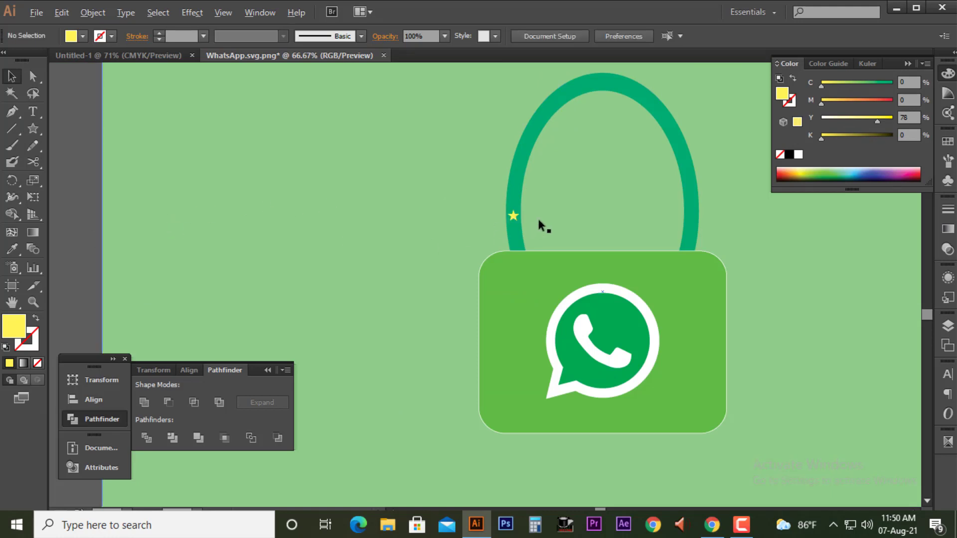
Pan and zoom to bring the shackle's left side into view.
mouse_move(555, 196)
mouse_down()
mouse_move(469, 278)
mouse_move(435, 277)
mouse_move(442, 258)
mouse_move(423, 253)
mouse_move(438, 212)
mouse_move(367, 294)
mouse_move(380, 235)
mouse_move(412, 196)
mouse_up()
scroll(439, 259, up, 3)
scroll(428, 253, down, 3)
scroll(428, 252, up, 3)
scroll(445, 210, down, 3)
scroll(446, 209, up, 1)
scroll(367, 272, up, 2)
scroll(370, 267, down, 2)
Alt-drag a copy of the yellow star up to the top of the shackle arch.
scroll(427, 229, down, 3)
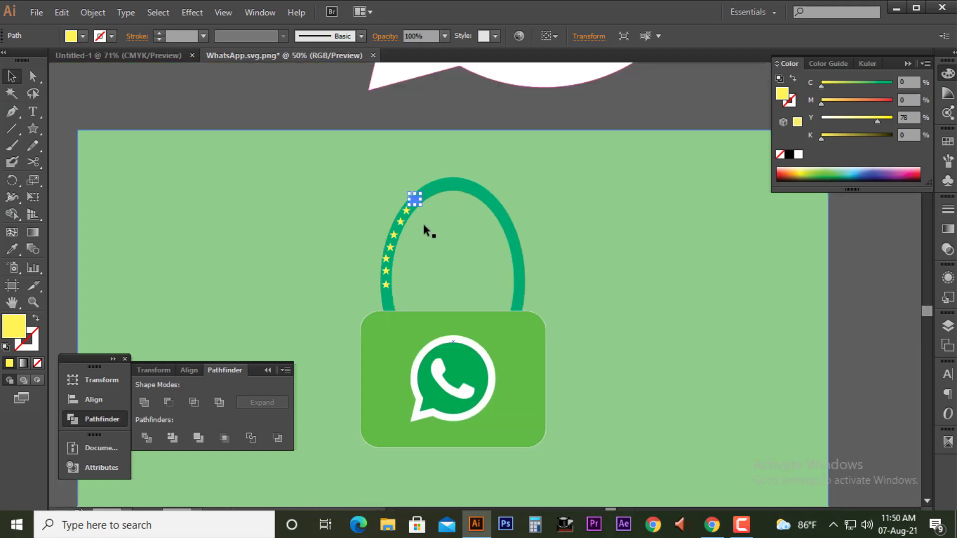
click(371, 220)
scroll(472, 310, up, 1)
scroll(434, 310, up, 2)
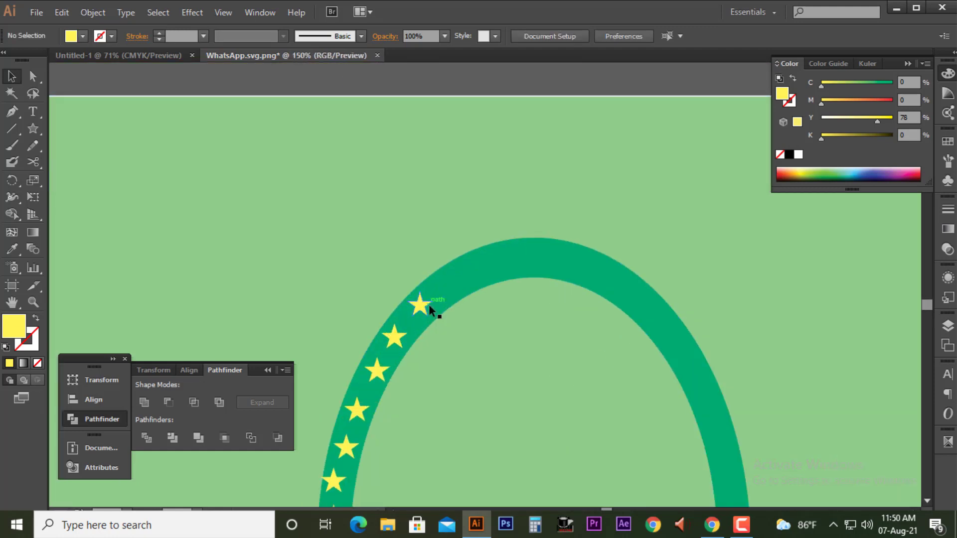
click(426, 312)
scroll(426, 312, down, 4)
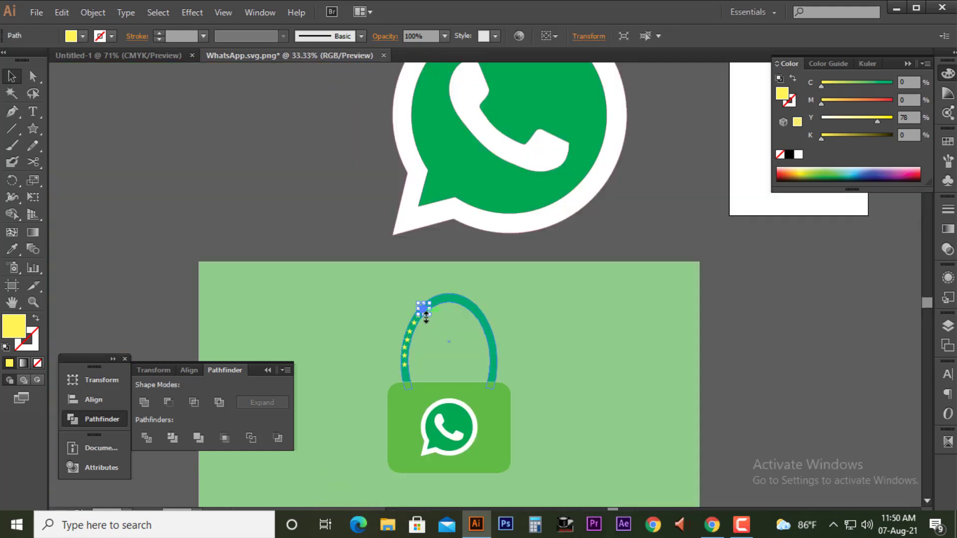
scroll(379, 301, down, 1)
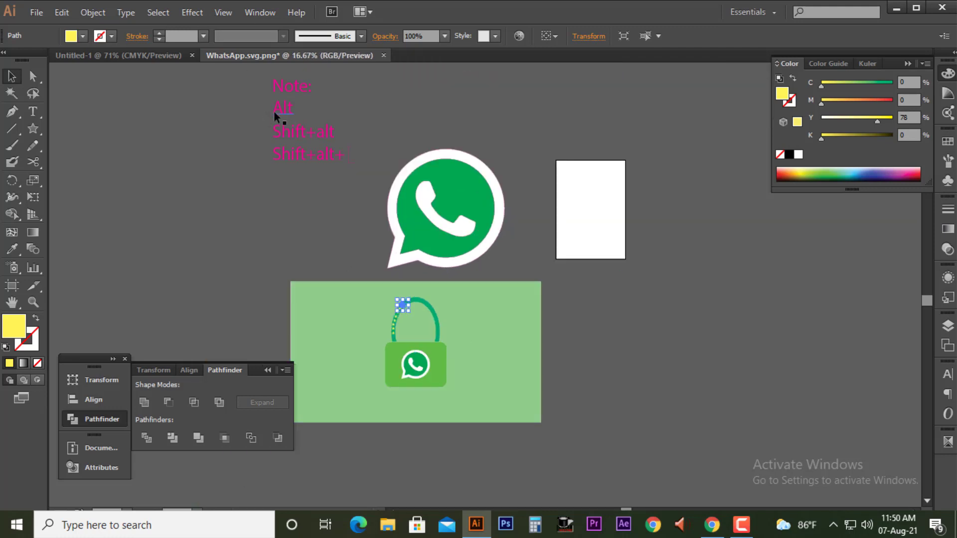
scroll(396, 305, up, 5)
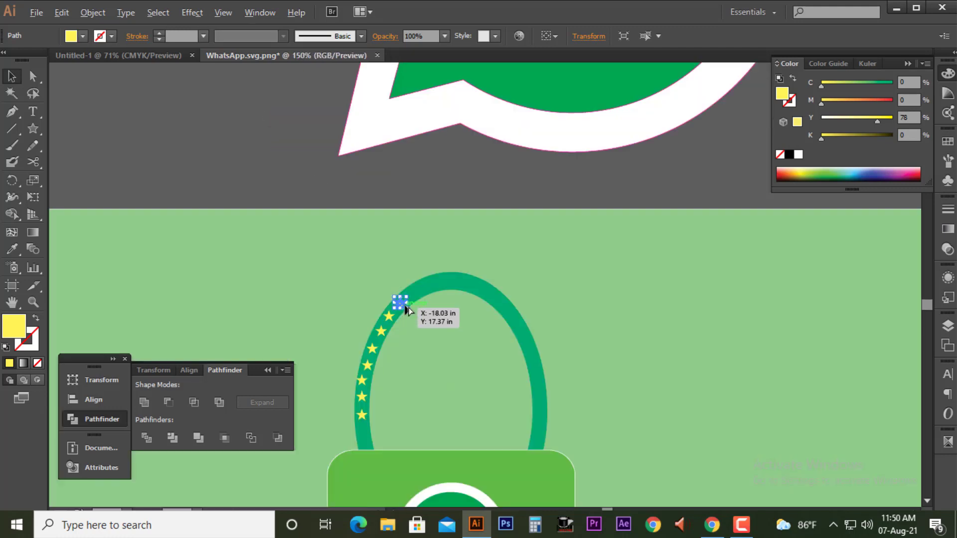
scroll(397, 304, up, 1)
mouse_move(397, 304)
mouse_down()
mouse_move(463, 262)
mouse_move(498, 249)
mouse_move(526, 254)
mouse_up()
scroll(498, 249, down, 1)
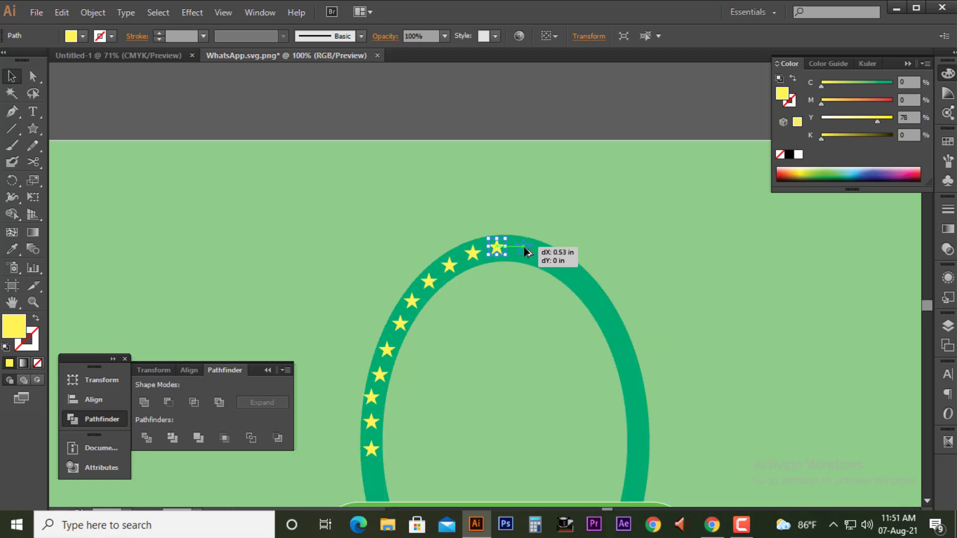
scroll(529, 257, down, 1)
scroll(519, 250, up, 2)
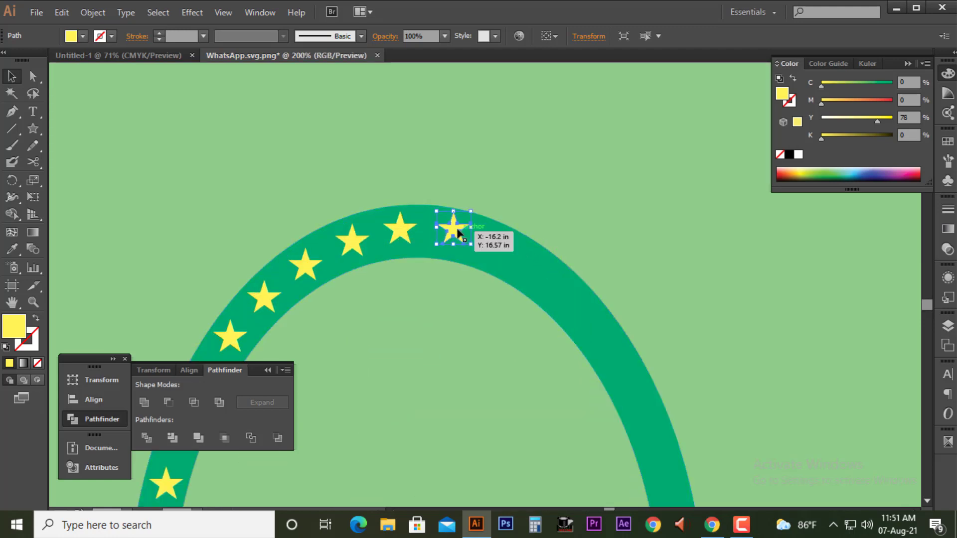
drag(451, 230, 530, 269)
Alt-drag more star copies down the arch's right side toward the shackle's base.
drag(499, 234, 395, 120)
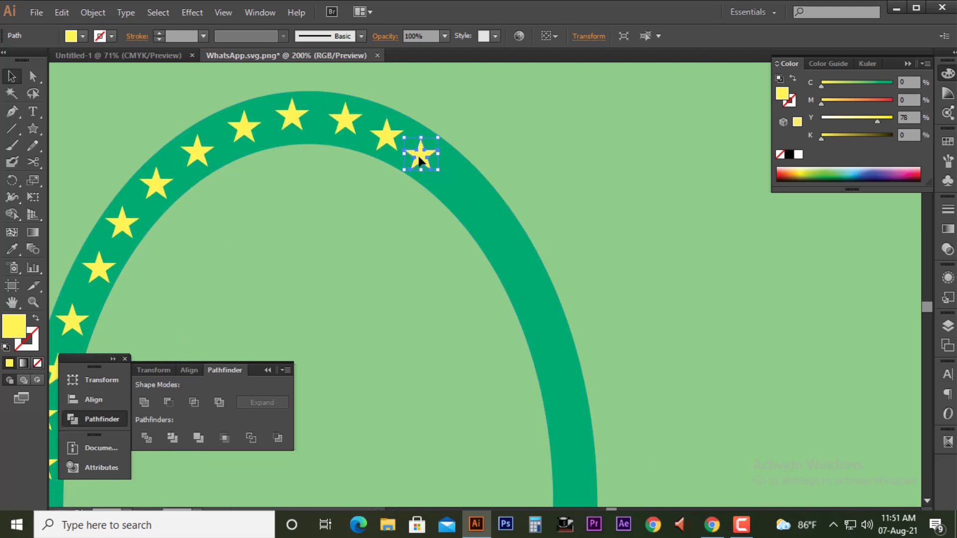
drag(421, 154, 456, 188)
drag(456, 188, 491, 227)
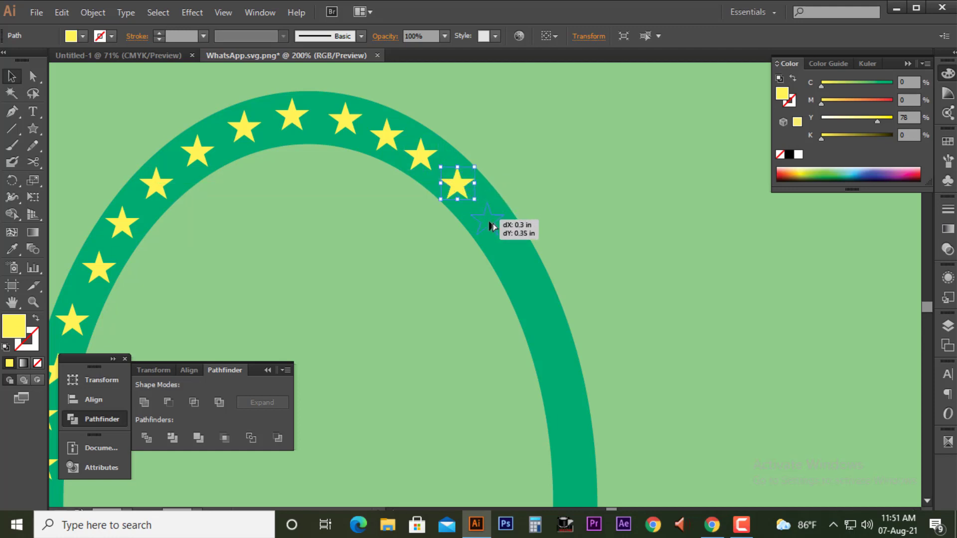
key(ctrl+minus)
key(ctrl+minus)
mouse_move(491, 227)
mouse_down()
mouse_move(464, 175)
mouse_move(486, 228)
mouse_up()
scroll(475, 189, up, 3)
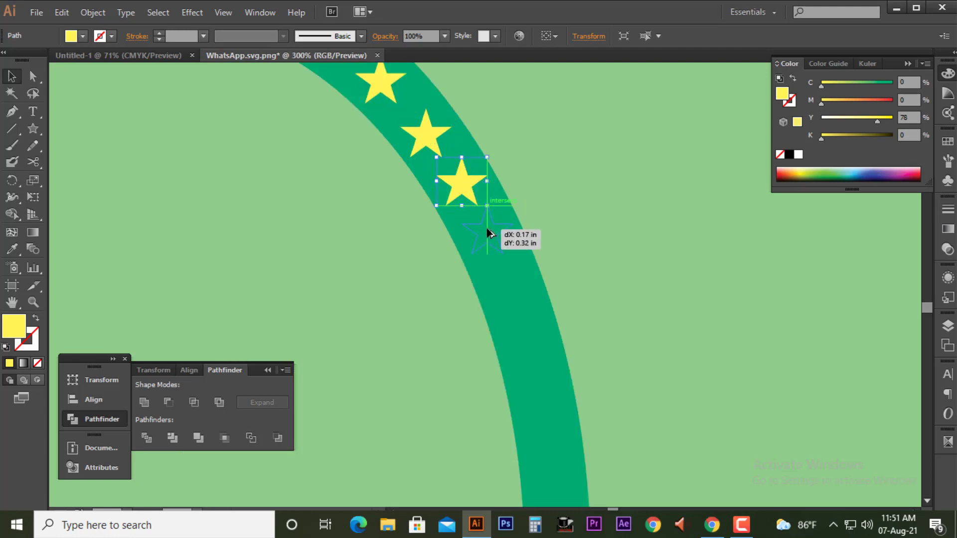
scroll(488, 229, down, 2)
drag(489, 229, 502, 280)
key(ctrl+minus)
scroll(502, 280, down, 2)
scroll(496, 238, up, 1)
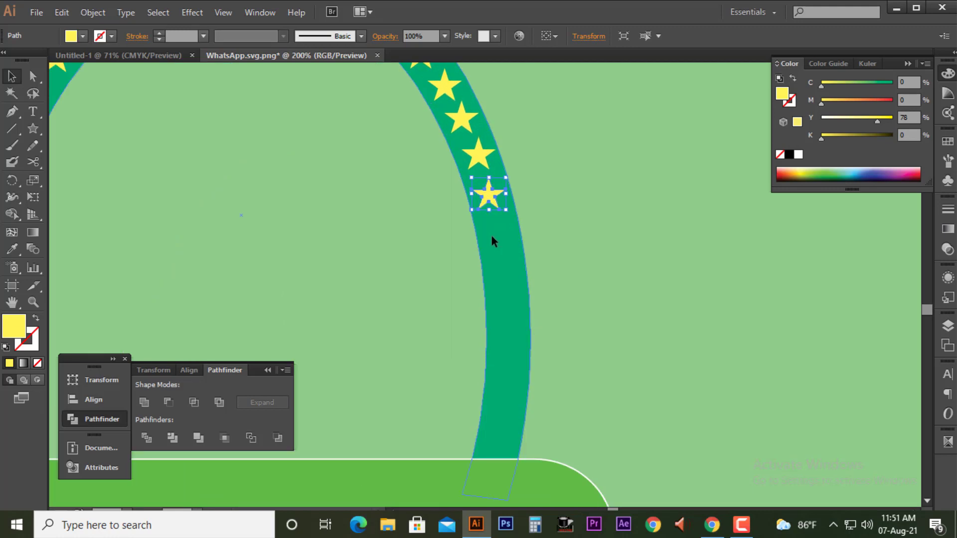
drag(494, 200, 504, 240)
mouse_move(503, 240)
mouse_down()
mouse_move(513, 325)
mouse_move(502, 410)
mouse_up()
Marquee-select the whole padlock and zoom in to check the artwork.
scroll(529, 344, down, 8)
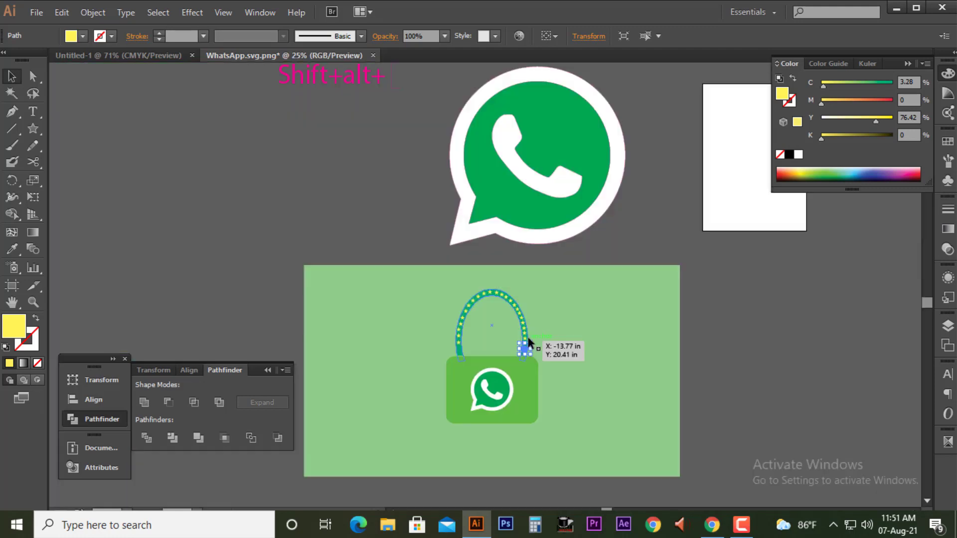
click(434, 347)
drag(434, 347, 387, 301)
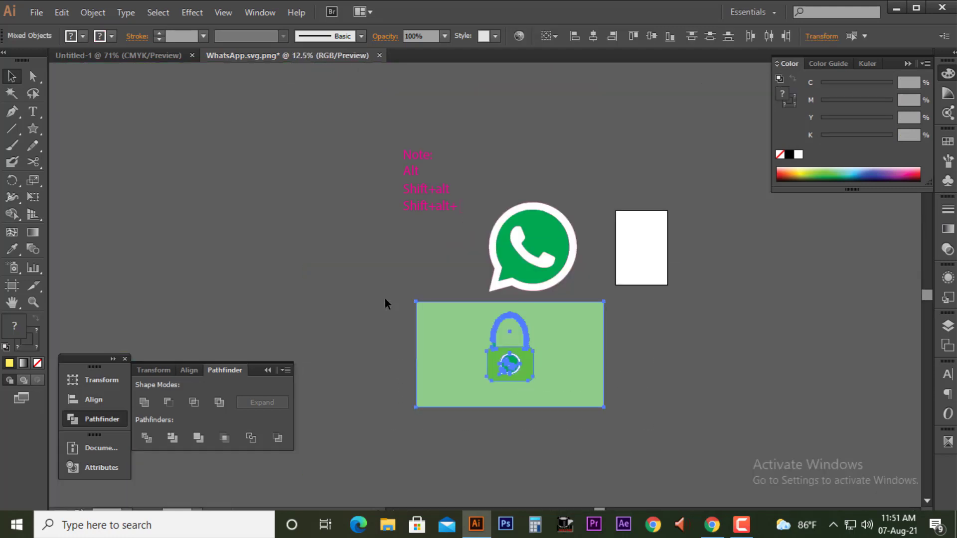
scroll(555, 352, up, 1)
scroll(554, 349, up, 4)
key(super)
text(a)
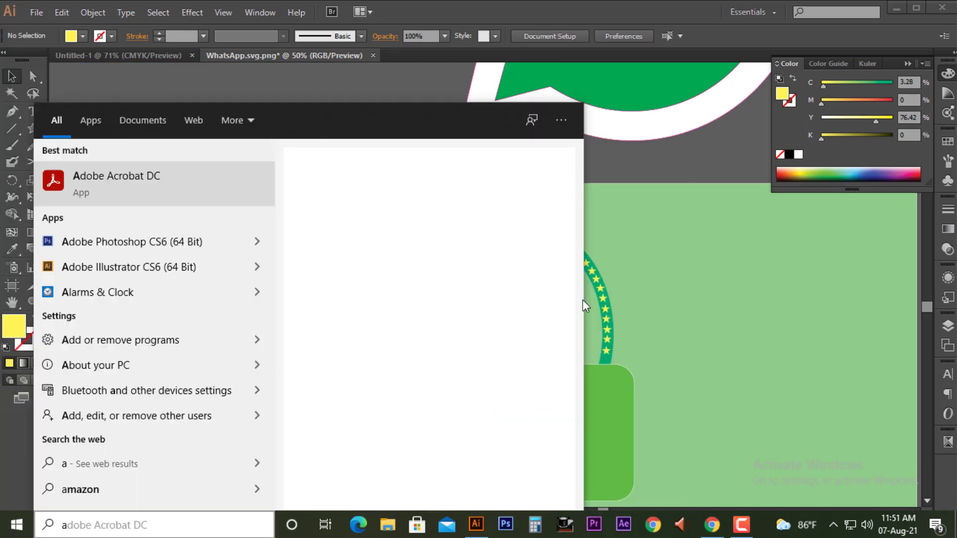
click(584, 305)
Select the star-lined shackle path with Direct Selection to inspect it, then deselect.
key(a)
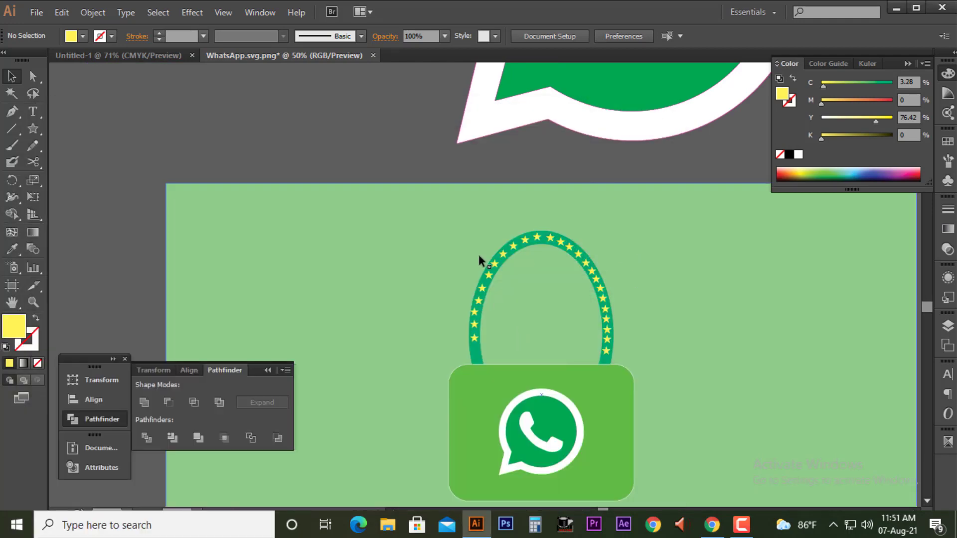
scroll(476, 340, up, 3)
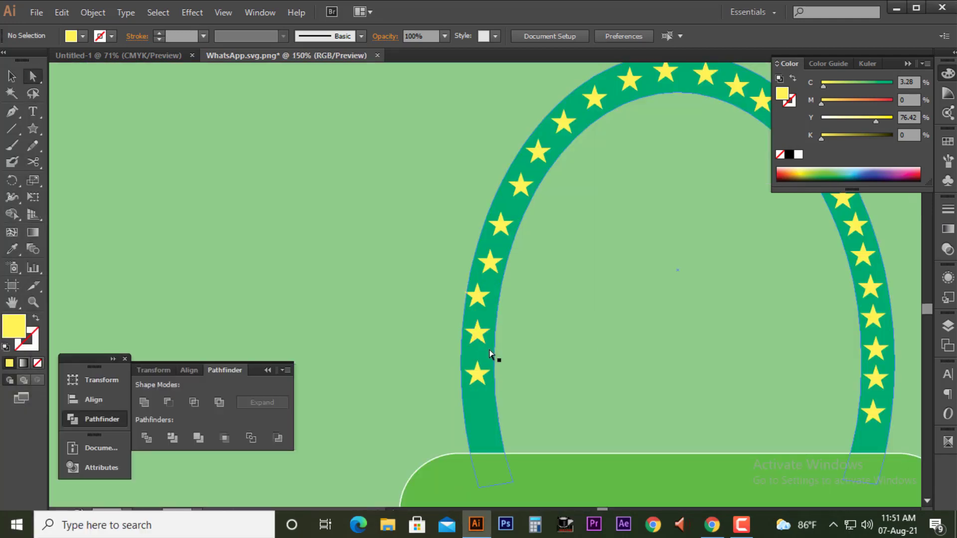
click(482, 411)
scroll(493, 405, down, 4)
click(399, 275)
Hide all panels with Tab and shift the view of the finished padlock slightly.
scroll(487, 265, right, 3)
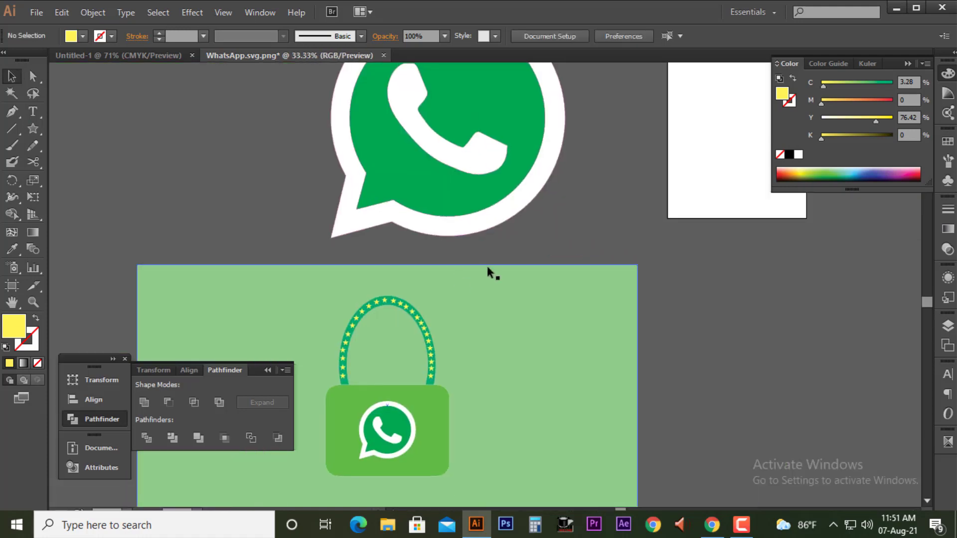
key(Tab)
scroll(591, 255, down, 2)
drag(657, 292, 656, 299)
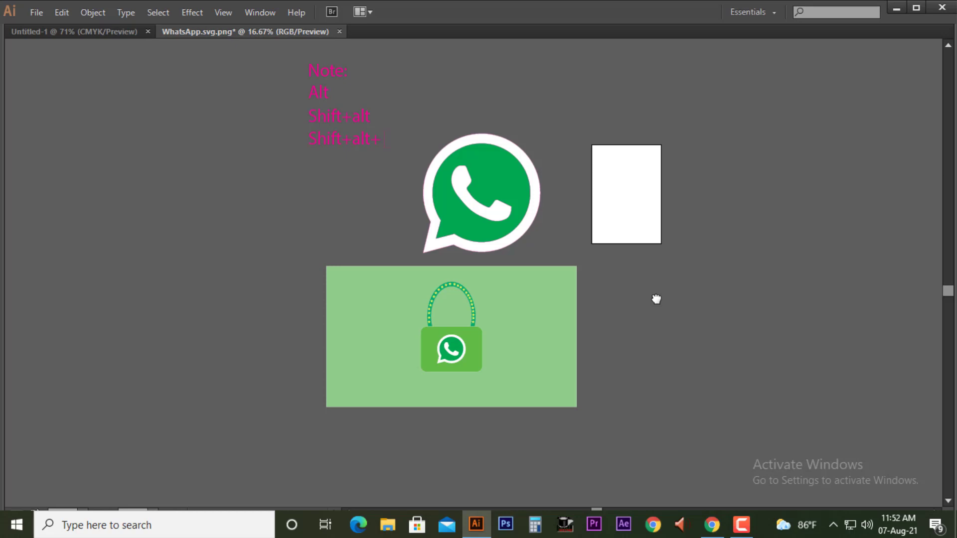
Start saving the document under a new name and browse to the work folder on drive F.
scroll(693, 279, up, 1)
scroll(618, 267, down, 1)
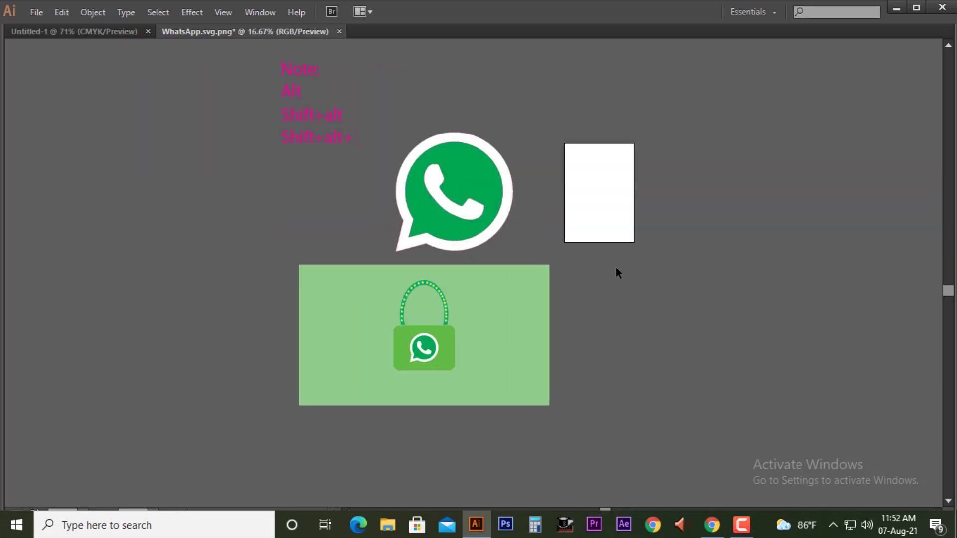
key(ctrl+s)
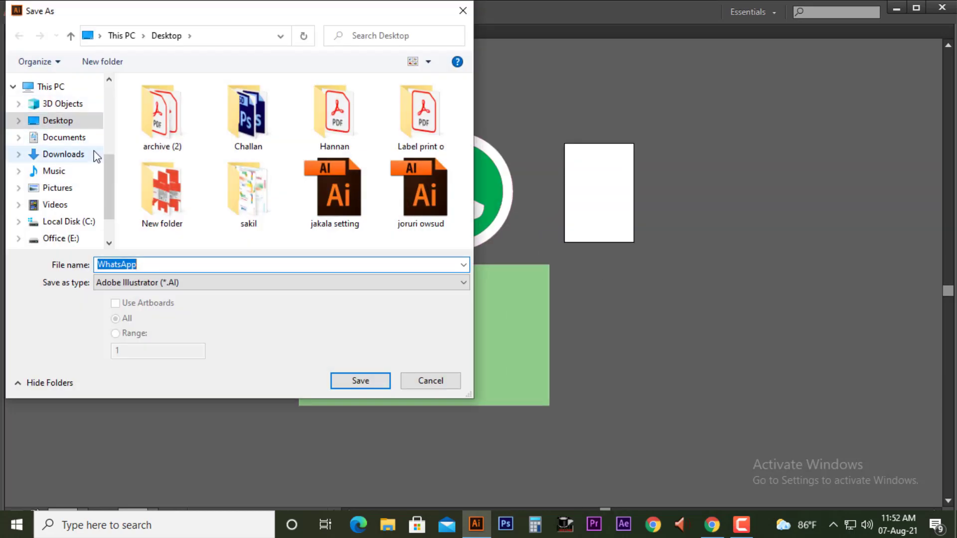
scroll(59, 191, down, 1)
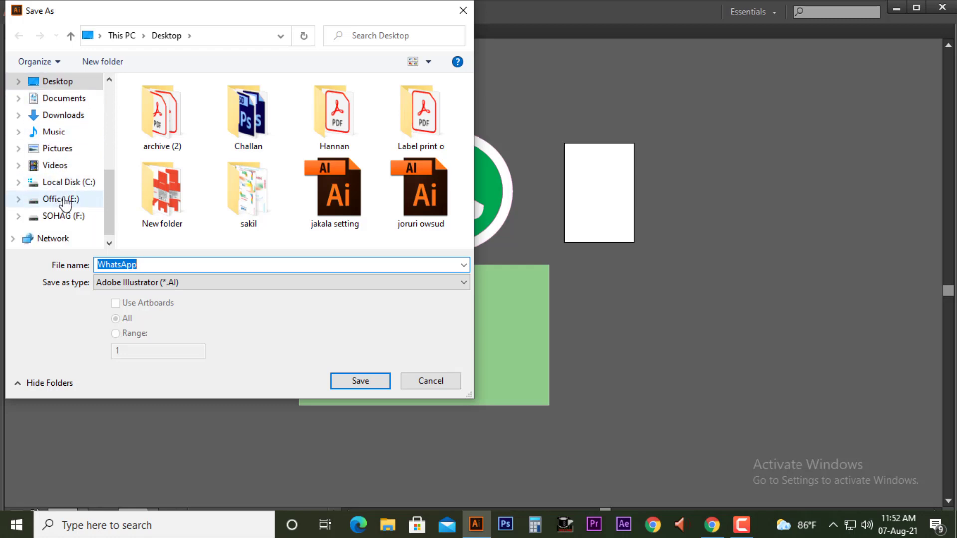
click(61, 199)
click(63, 216)
key(s)
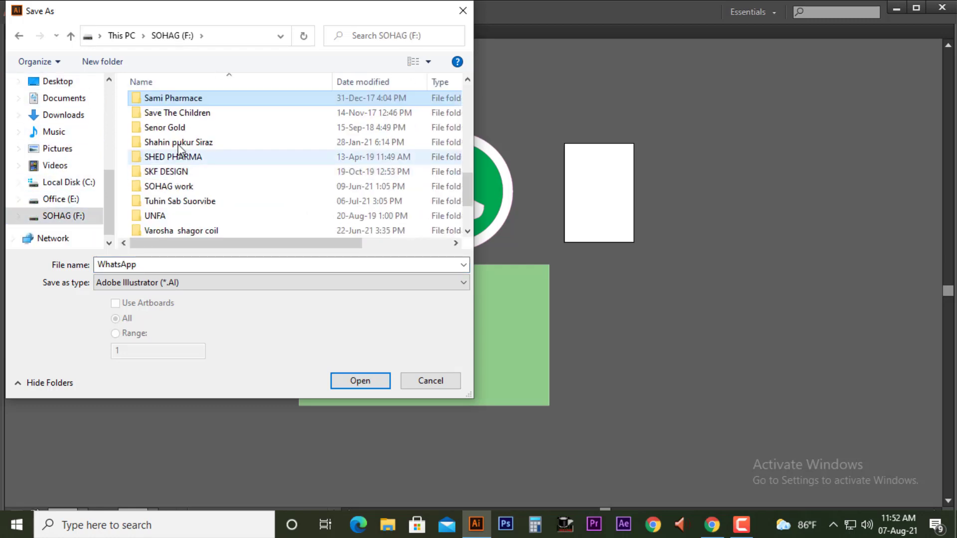
key(Down)
double_click(186, 187)
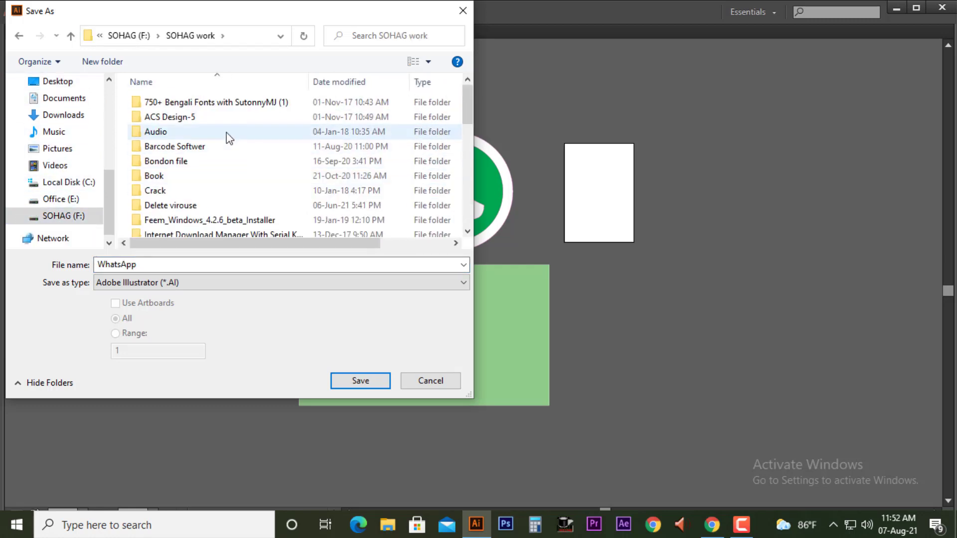
Create a new folder there and save the artwork inside it as 'Whats up'.
click(102, 61)
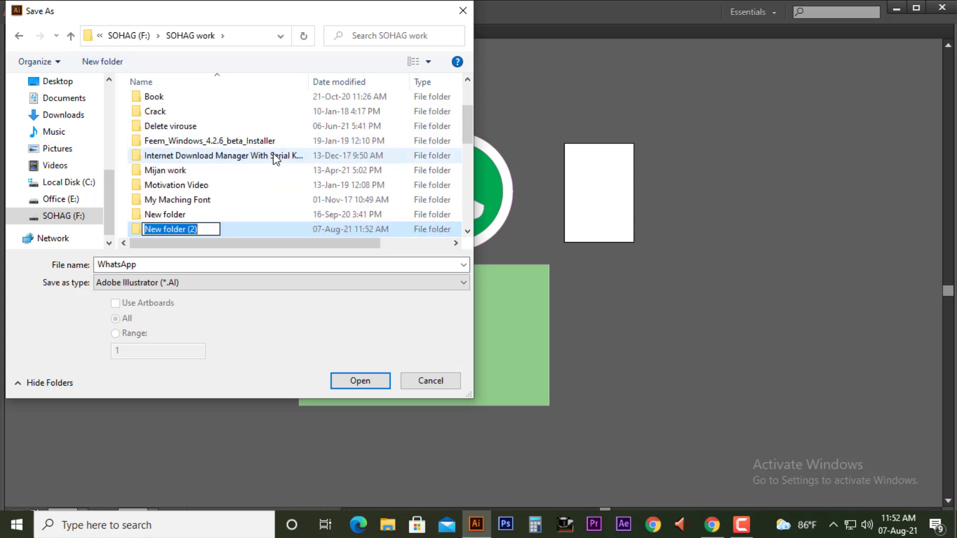
text(fazul)
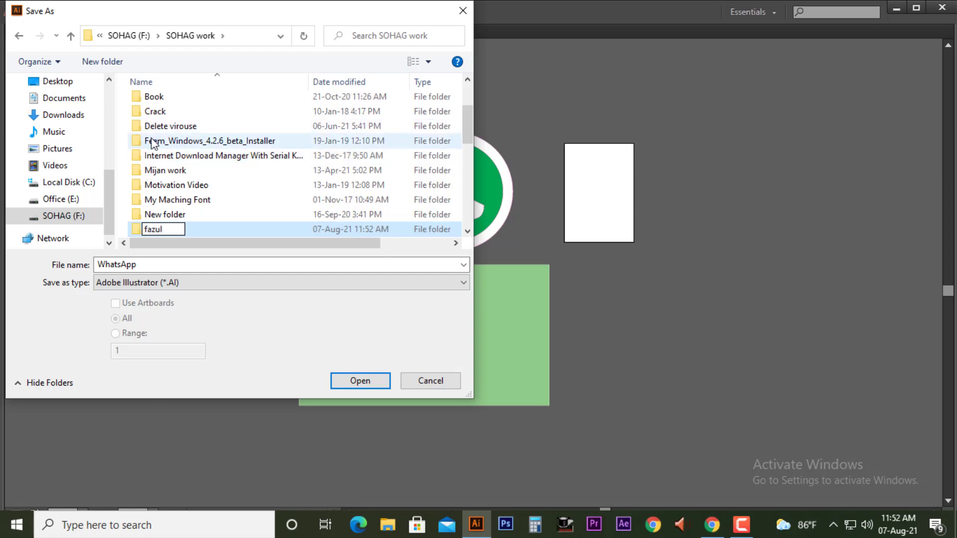
key(Return)
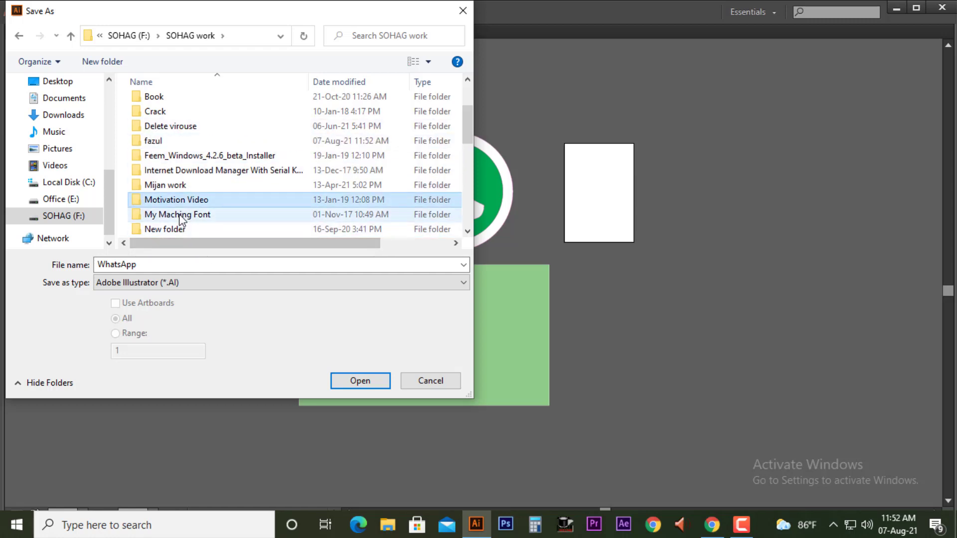
scroll(180, 219, down, 10)
click(165, 170)
scroll(182, 215, up, 10)
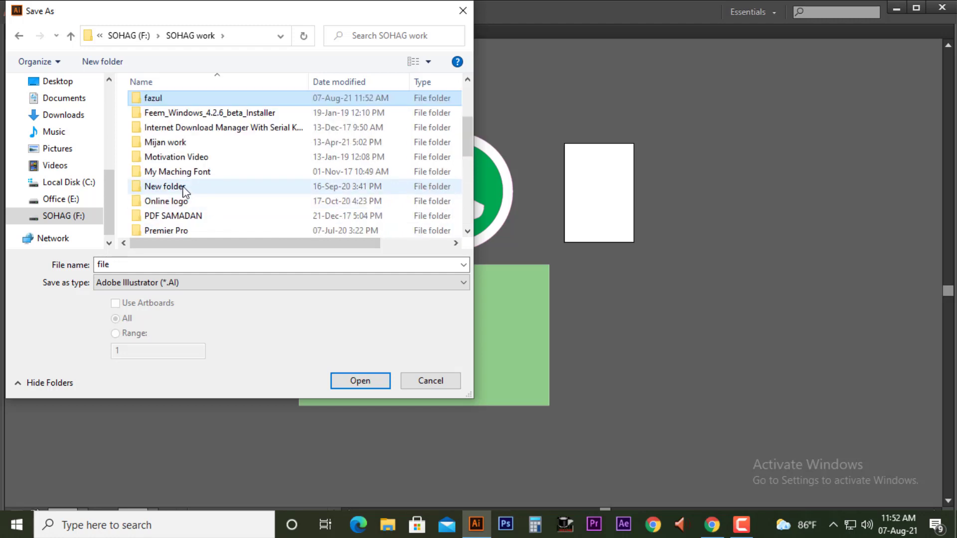
double_click(168, 98)
click(243, 264)
text(Whats up)
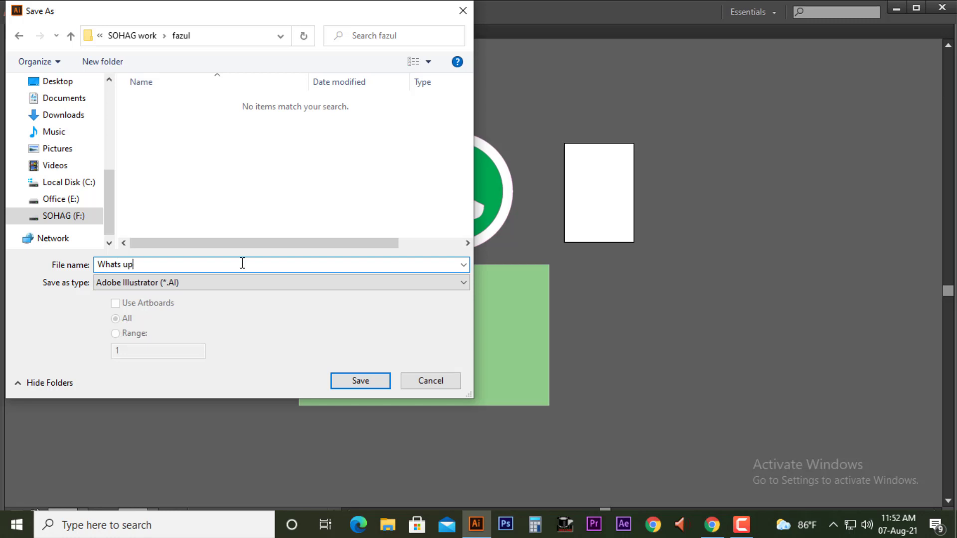
key(Return)
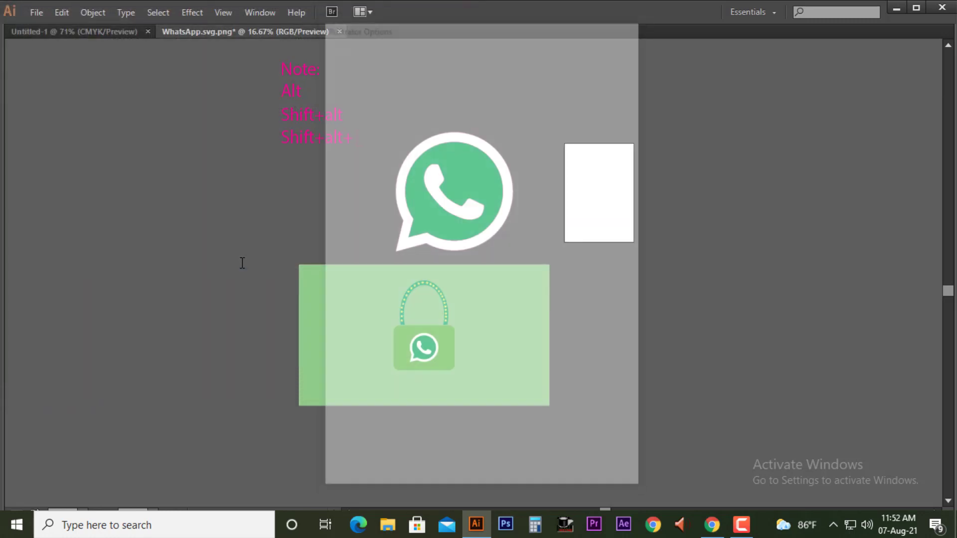